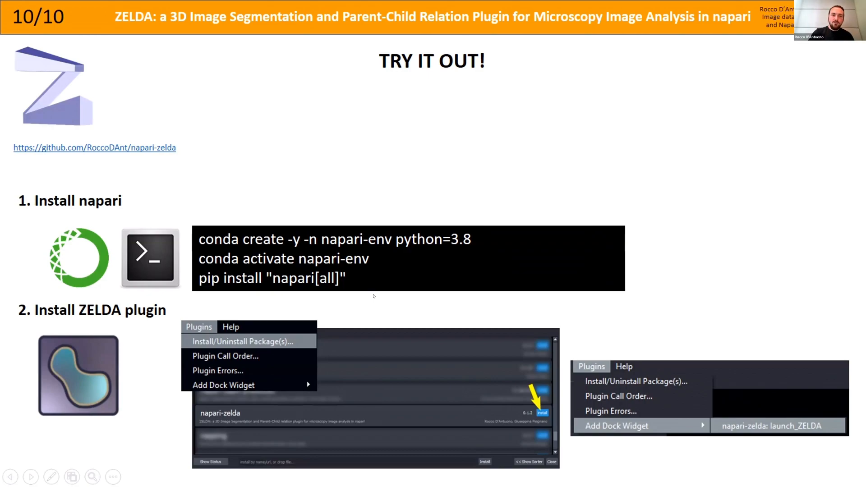
# Step: End the slide show and launch napari from the Anaconda Prompt in the fresh-env environment
pyautogui.press('Right')
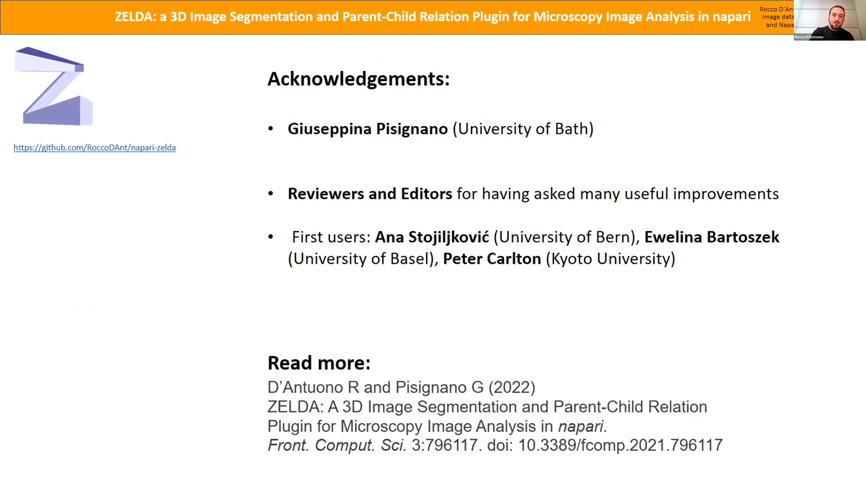
pyautogui.press('Escape')
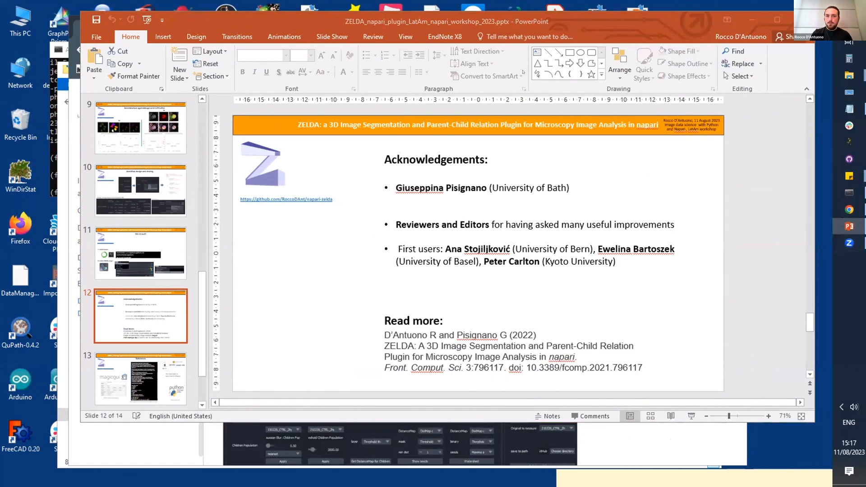
pyautogui.click(849, 193)
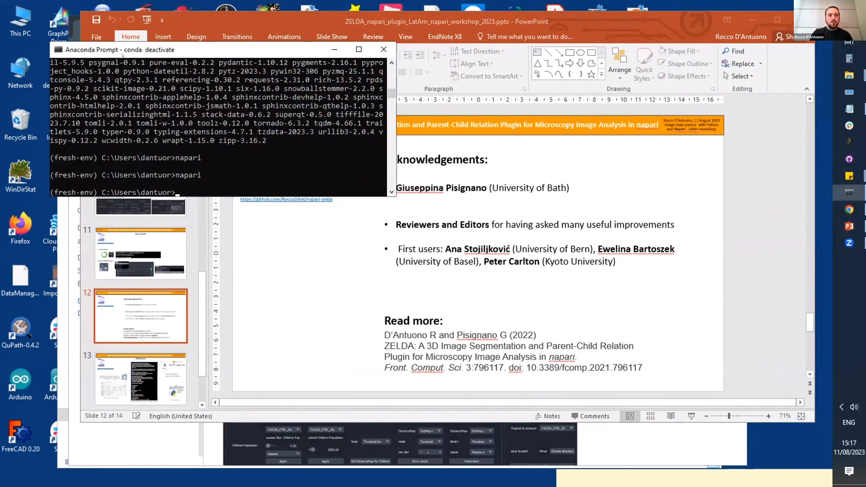
pyautogui.moveTo(139, 54); pyautogui.dragTo(119, 80)
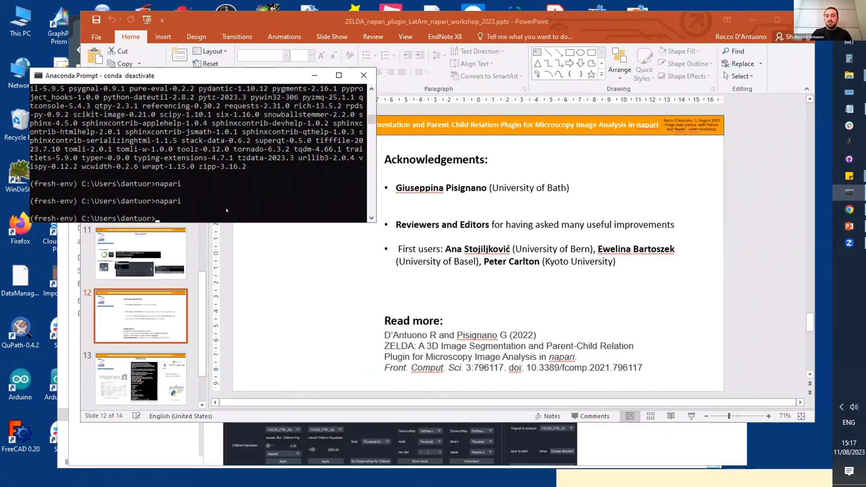
pyautogui.write('napari')
pyautogui.press('Return')
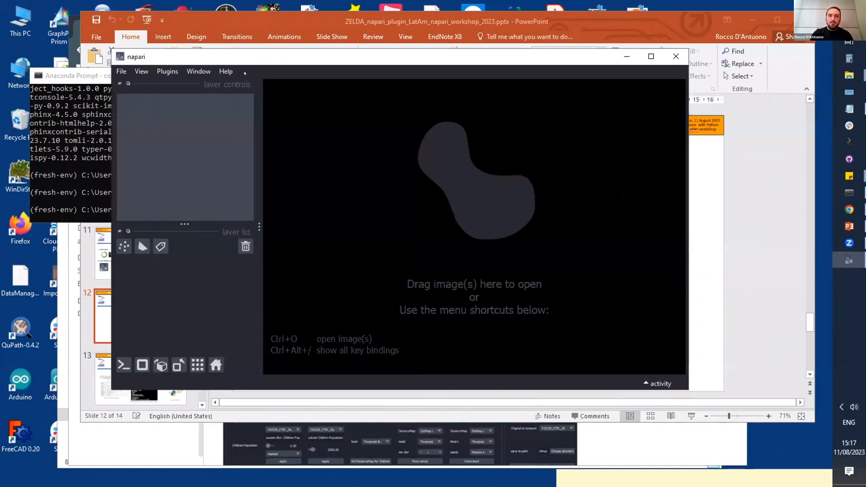
# Step: Find the napari-zelda plugin in napari's package manager by filtering for "zelda" and install it
pyautogui.click(167, 71)
pyautogui.click(194, 85)
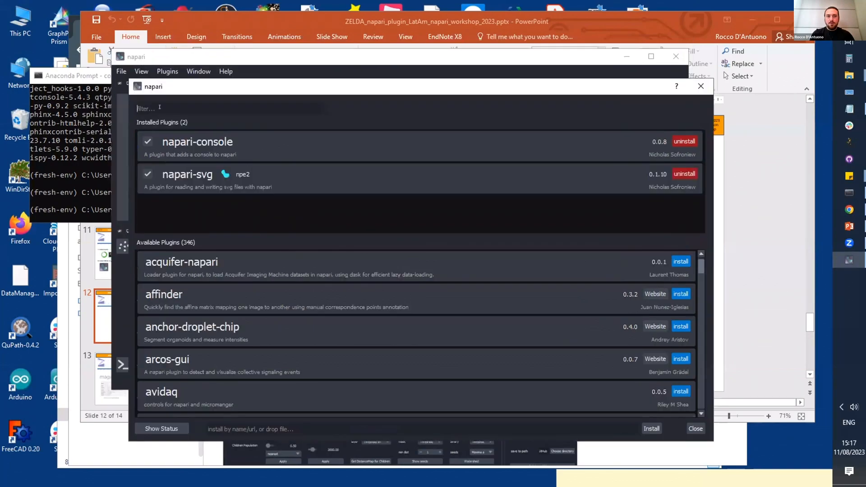
pyautogui.write('zelda')
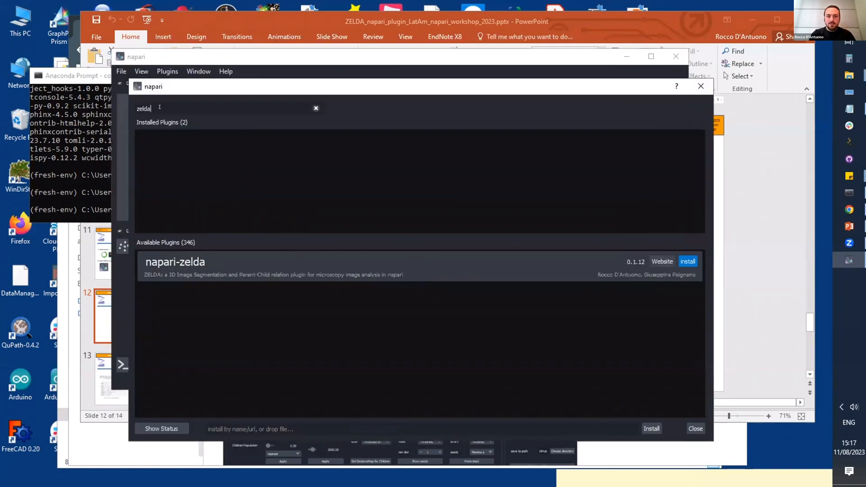
pyautogui.click(688, 262)
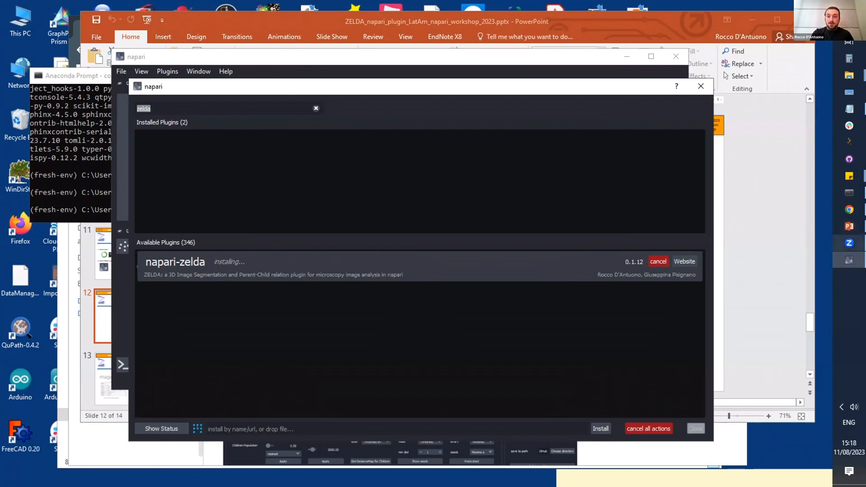
# Step: Switch to Chrome and review the napari-zelda workshop page down to its slides, image data and installation links
pyautogui.click(850, 209)
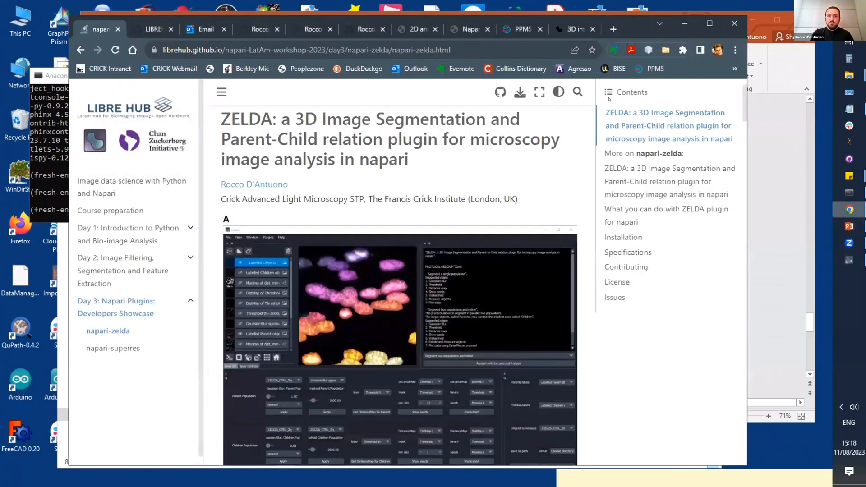
pyautogui.scroll(1, 365, 212)
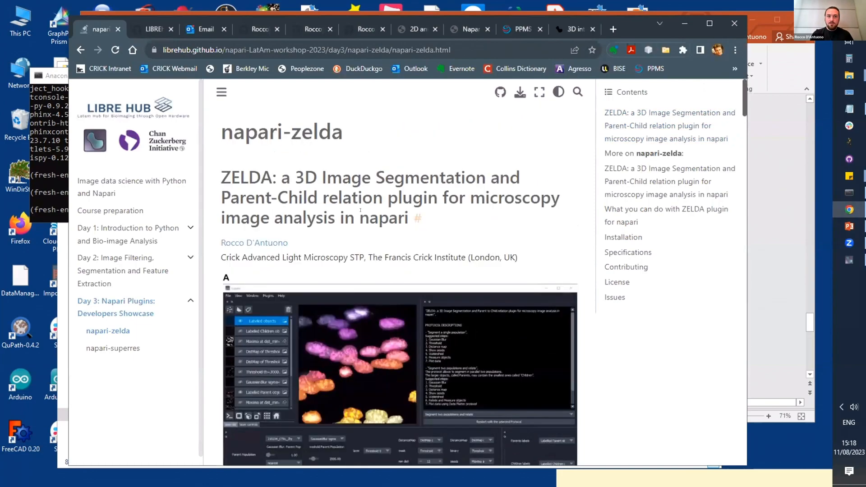
pyautogui.scroll(-7, 366, 212)
pyautogui.scroll(-6, 366, 212)
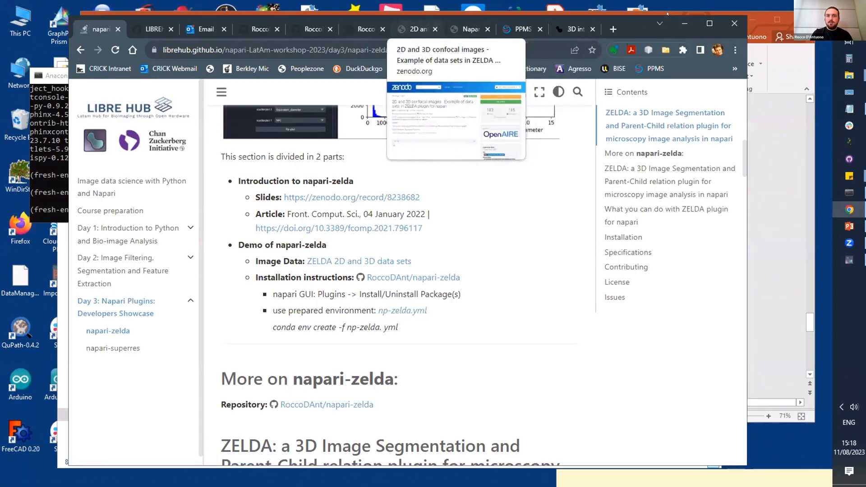
# Step: Examine the file list of the Zenodo confocal images record and the plugin presentation record, and put the browser away
pyautogui.click(415, 29)
pyautogui.scroll(-3, 373, 220)
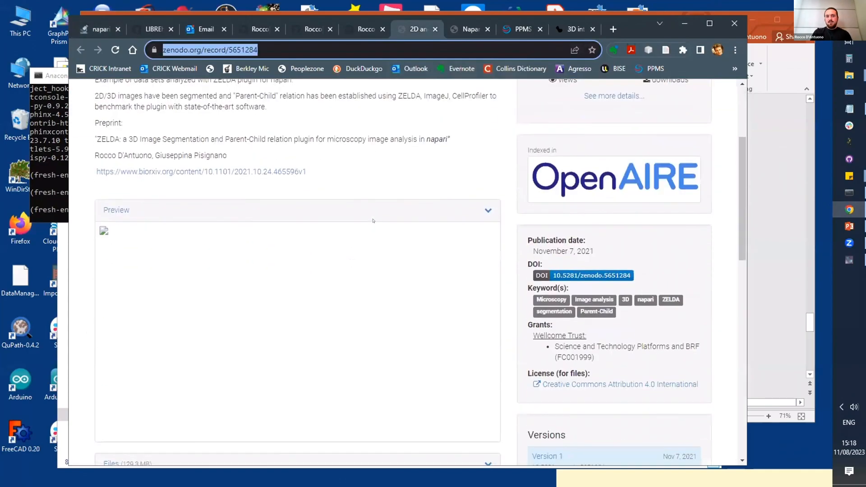
pyautogui.scroll(-4, 373, 220)
pyautogui.scroll(-5, 373, 220)
pyautogui.scroll(2, 316, 194)
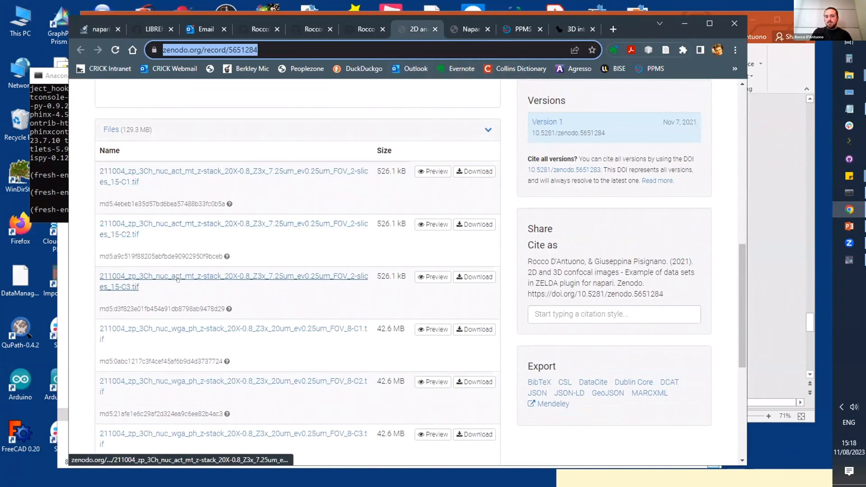
pyautogui.scroll(-3, 178, 280)
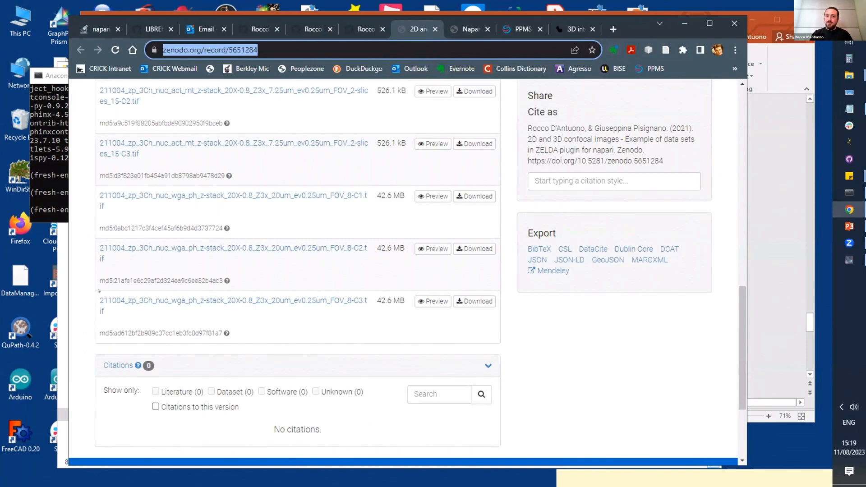
pyautogui.click(465, 29)
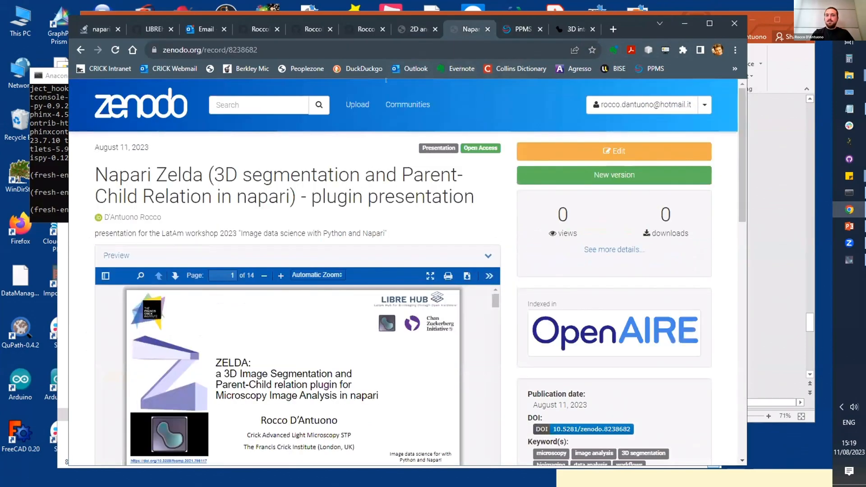
pyautogui.click(680, 26)
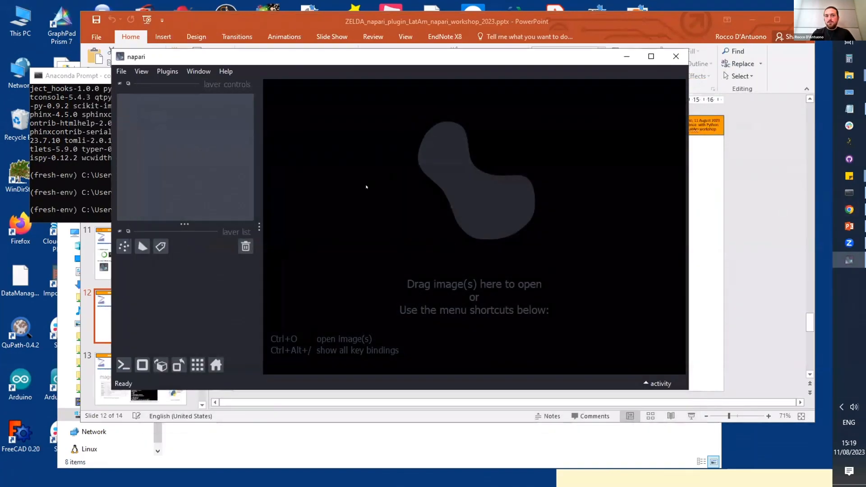
# Step: Close the plugin manager and add the launch_ZELDA dock widget to the viewer
pyautogui.click(701, 86)
pyautogui.click(199, 71)
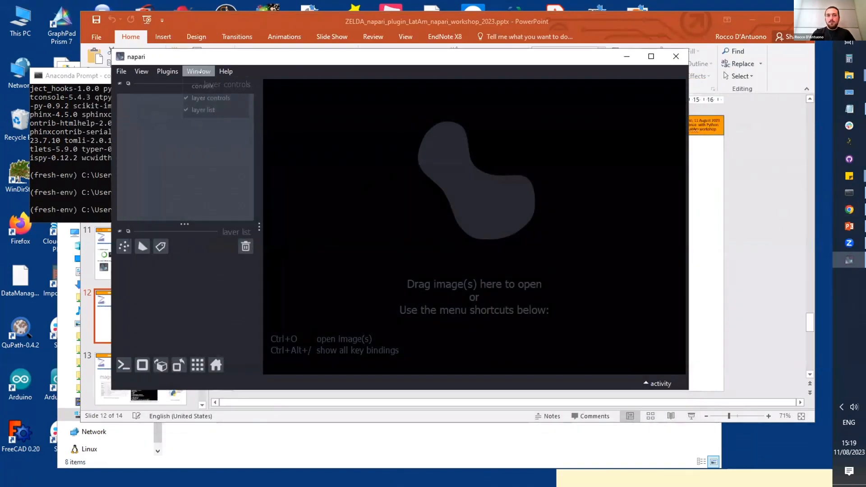
pyautogui.click(183, 109)
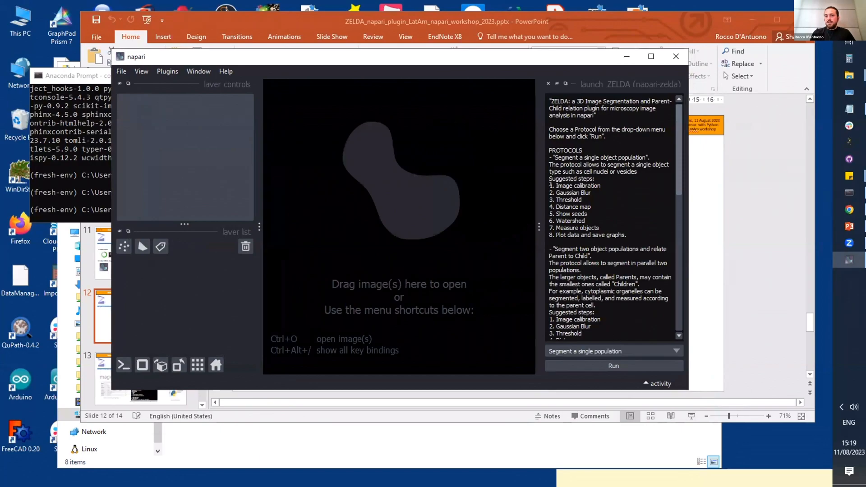
# Step: Run the "Segment two populations and relate" protocol in ZELDA and maximize the napari window
pyautogui.moveTo(551, 185); pyautogui.dragTo(626, 234)
pyautogui.click(634, 231)
pyautogui.click(649, 350)
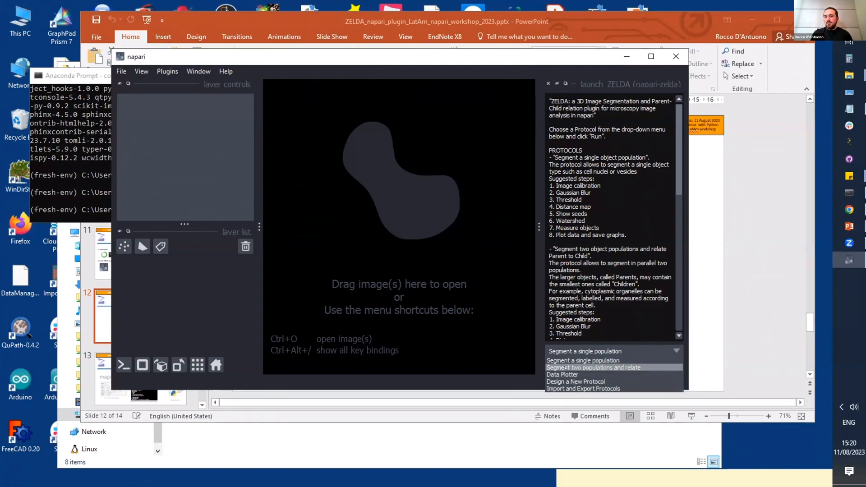
pyautogui.click(565, 368)
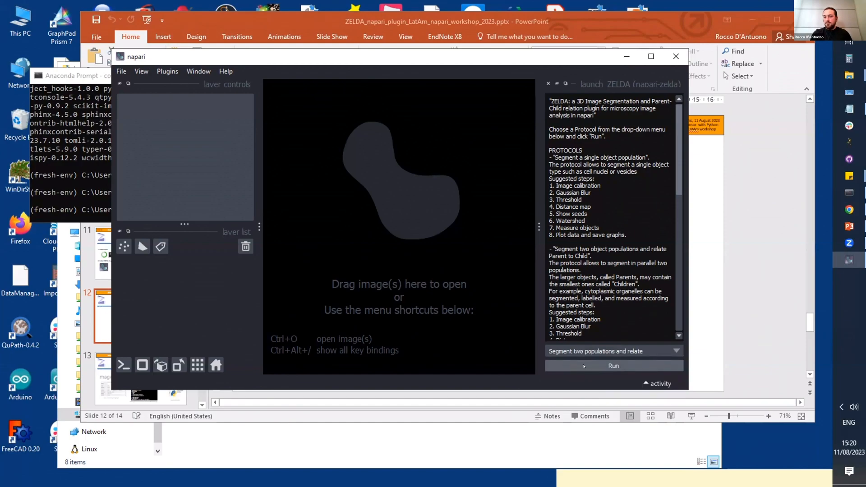
pyautogui.click(584, 366)
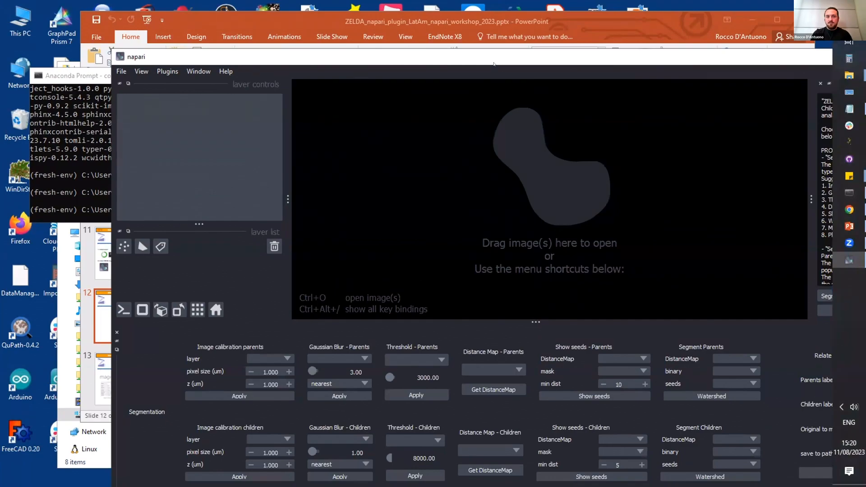
pyautogui.doubleClick(493, 63)
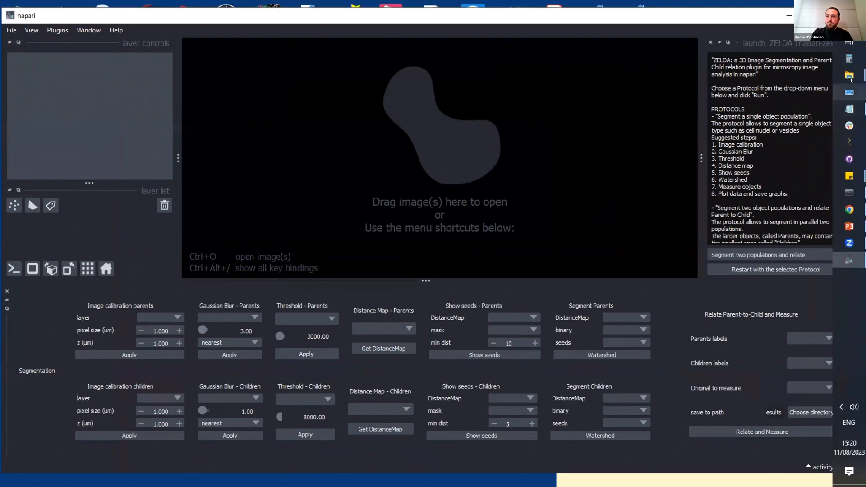
# Step: Load ZELDA_figure_3D_stack_DNA-Ch00.tif into napari from the data folder inside napari-zelda_plugin_presentation
pyautogui.moveTo(850, 75)
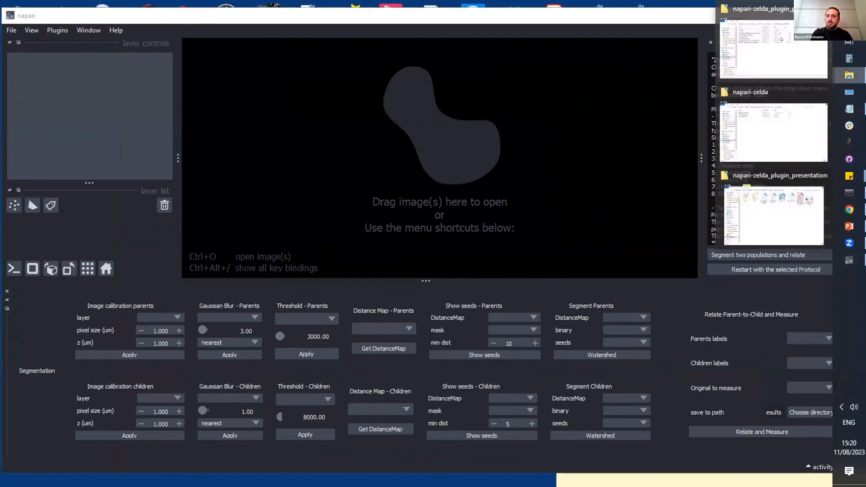
pyautogui.click(785, 63)
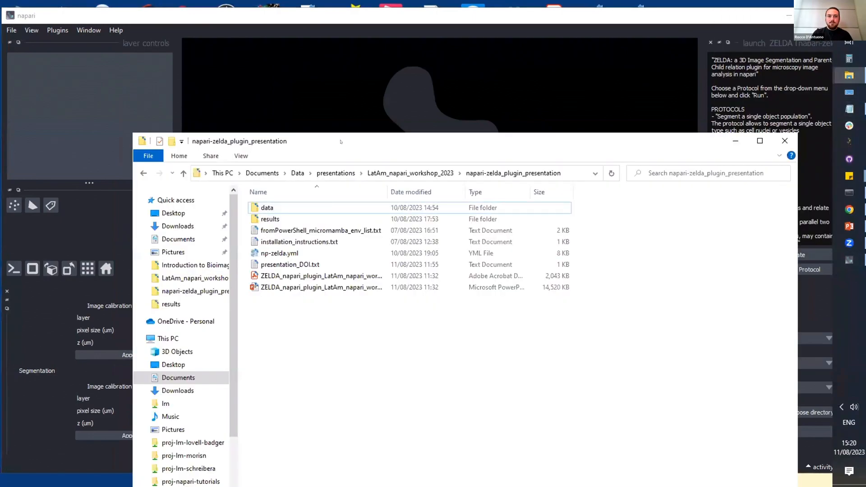
pyautogui.moveTo(341, 141); pyautogui.dragTo(429, 183)
pyautogui.doubleClick(348, 246)
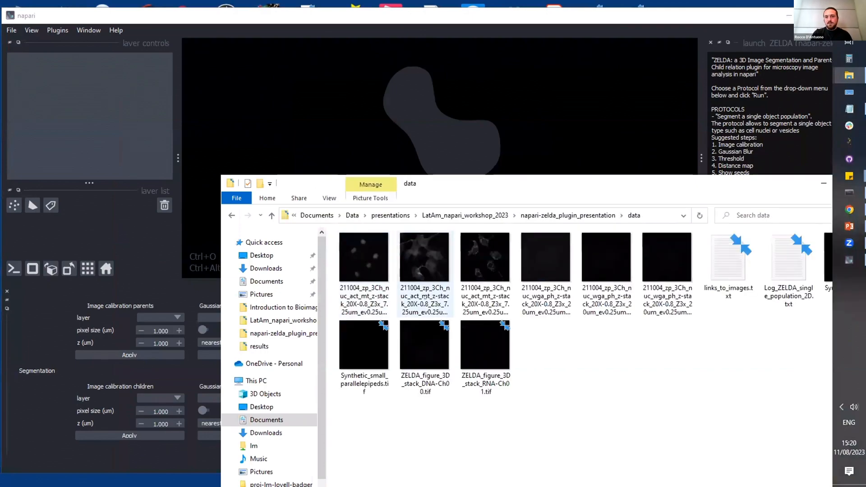
pyautogui.click(424, 346)
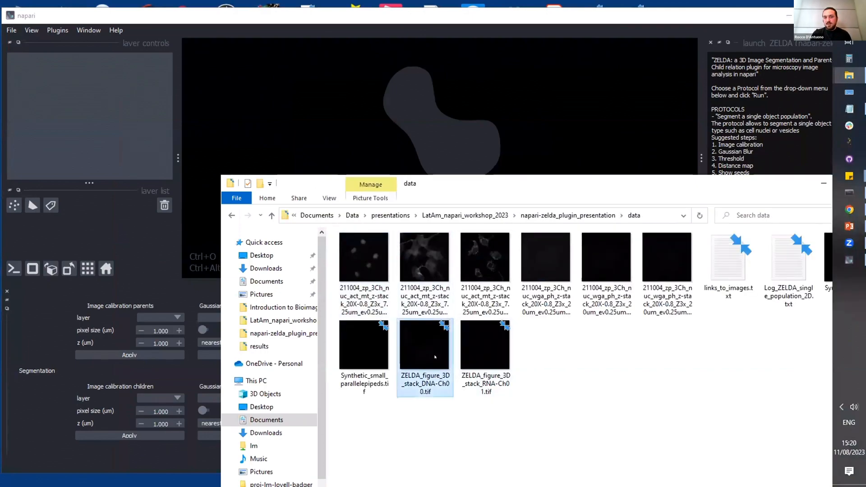
pyautogui.moveTo(424, 345); pyautogui.dragTo(433, 127)
pyautogui.click(435, 131)
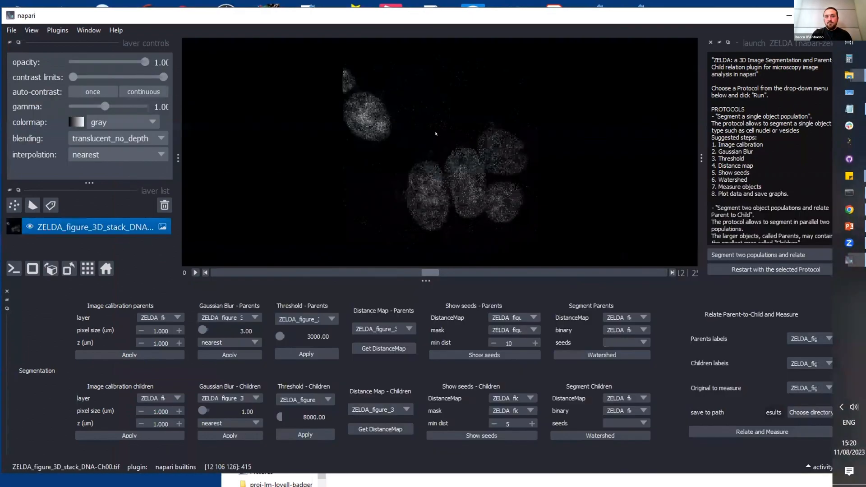
# Step: Browse the slices of the DNA stack, switch the viewer to 3D display and rotate the volume
pyautogui.scroll(-9, 435, 273)
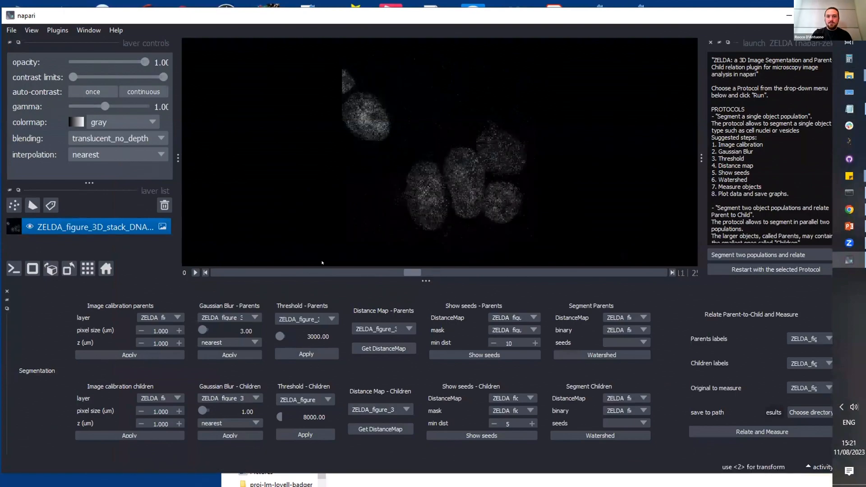
pyautogui.scroll(14, 436, 281)
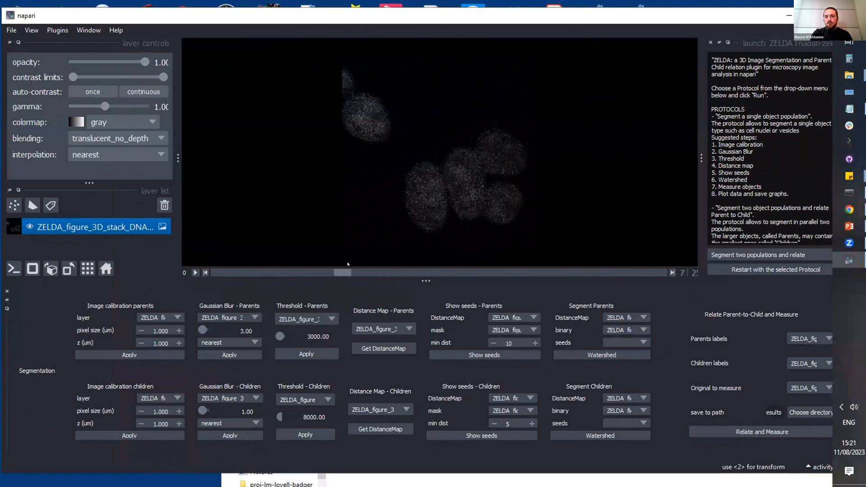
pyautogui.click(32, 269)
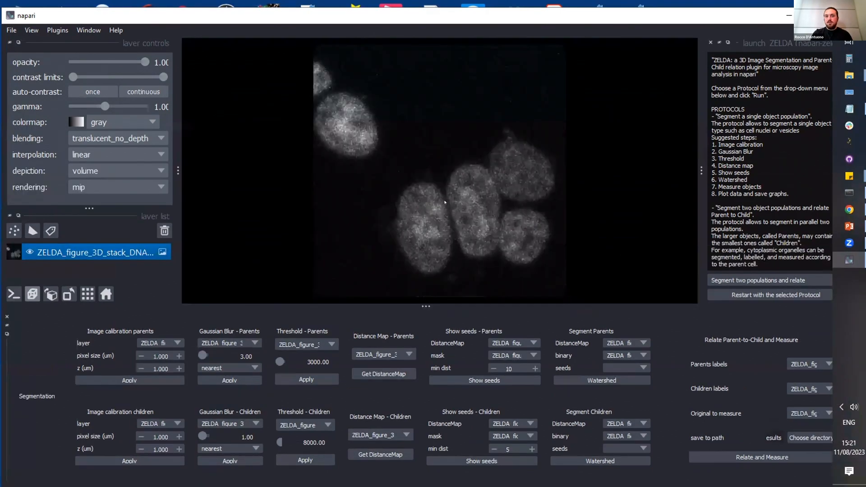
pyautogui.moveTo(445, 203); pyautogui.dragTo(445, 134)
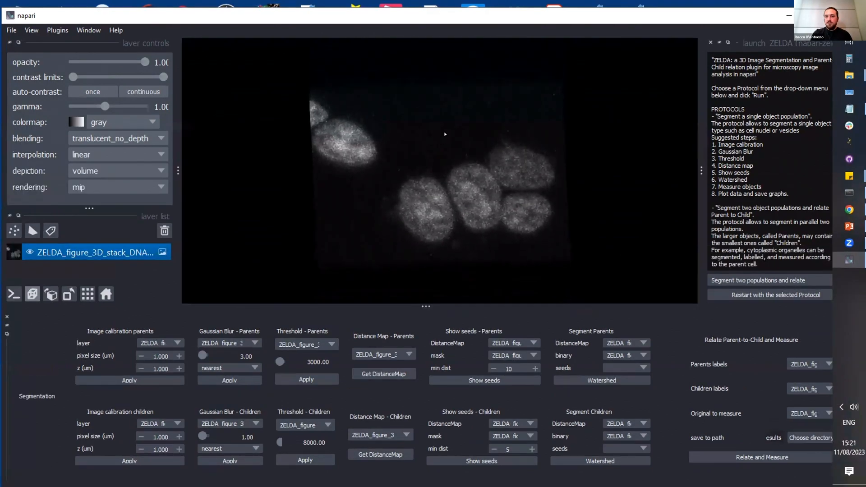
# Step: Load ZELDA_figure_3D_stack_RNA-Ch01.tif from the data folder as a second layer and inspect it in 3D
pyautogui.moveTo(850, 75)
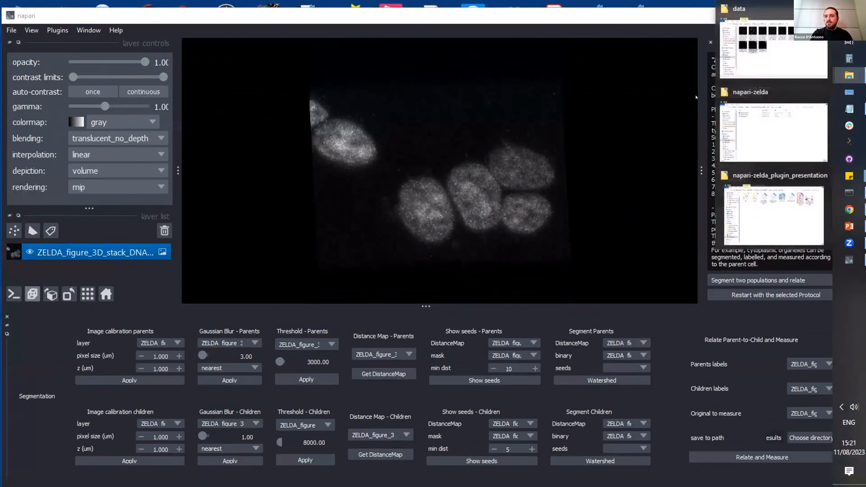
pyautogui.click(757, 54)
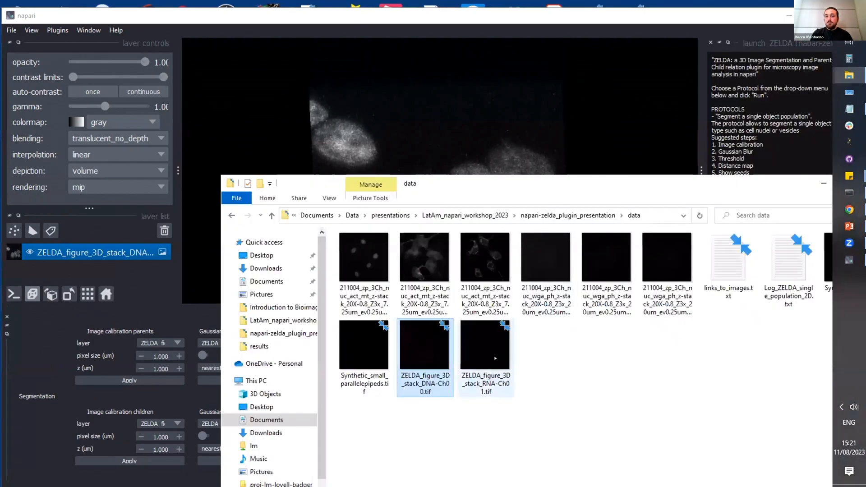
pyautogui.moveTo(486, 348); pyautogui.dragTo(463, 151)
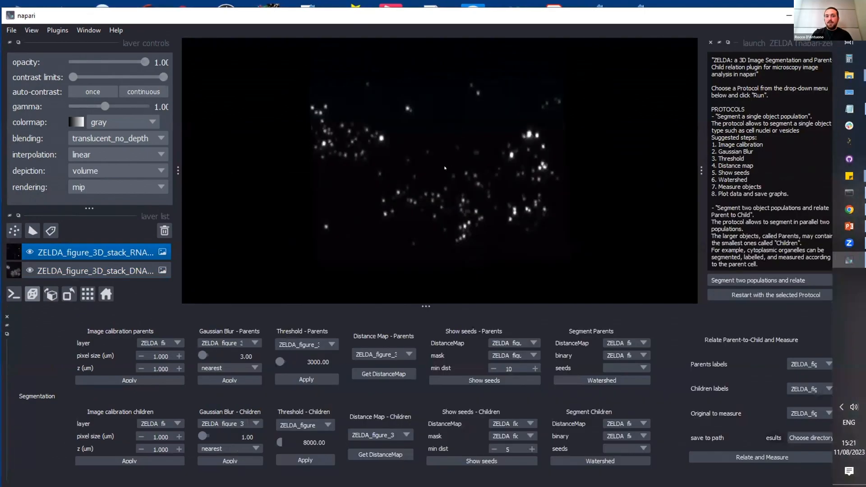
pyautogui.moveTo(444, 183); pyautogui.dragTo(452, 211)
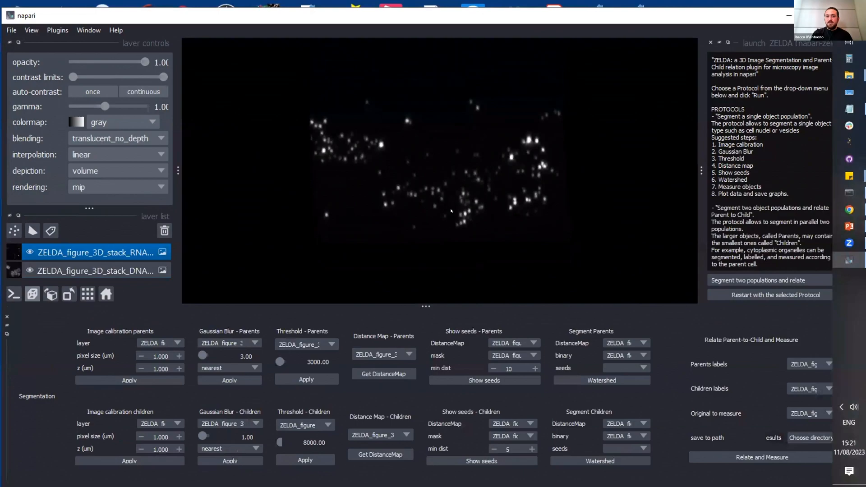
# Step: Set the RNA layer's blending to additive and its colormap to red, and inspect the overlay with the DNA volume
pyautogui.click(123, 139)
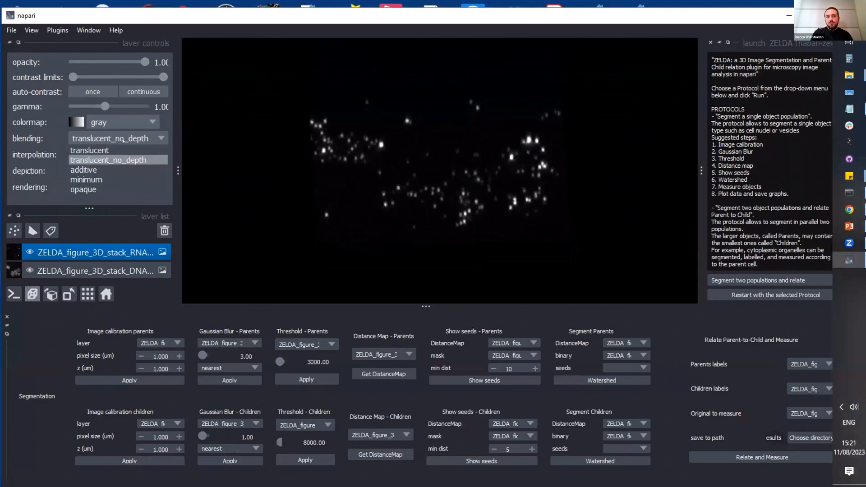
pyautogui.click(123, 169)
pyautogui.click(132, 119)
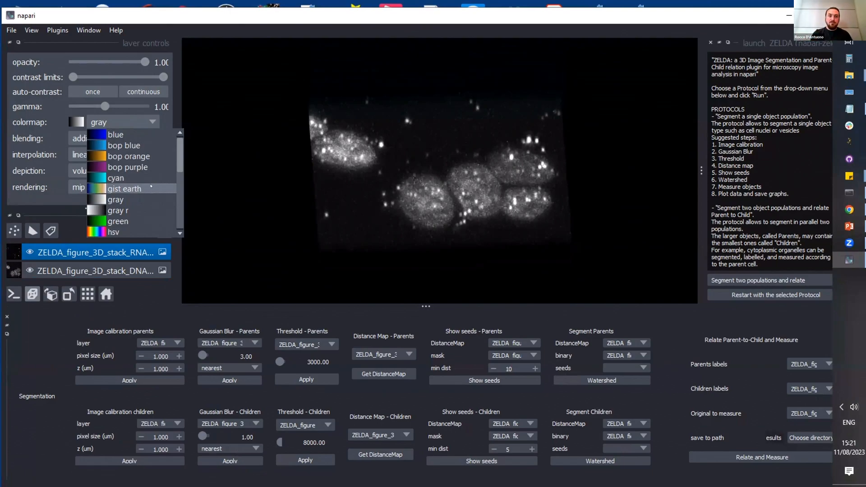
pyautogui.scroll(-3, 131, 169)
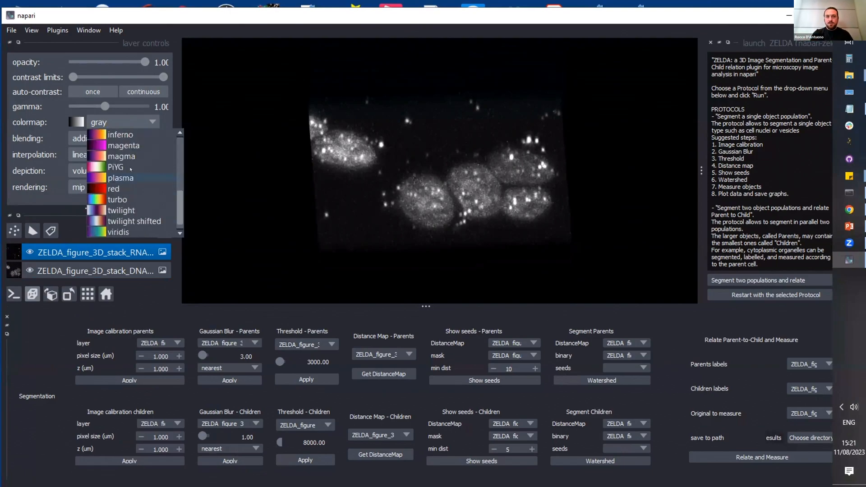
pyautogui.click(123, 187)
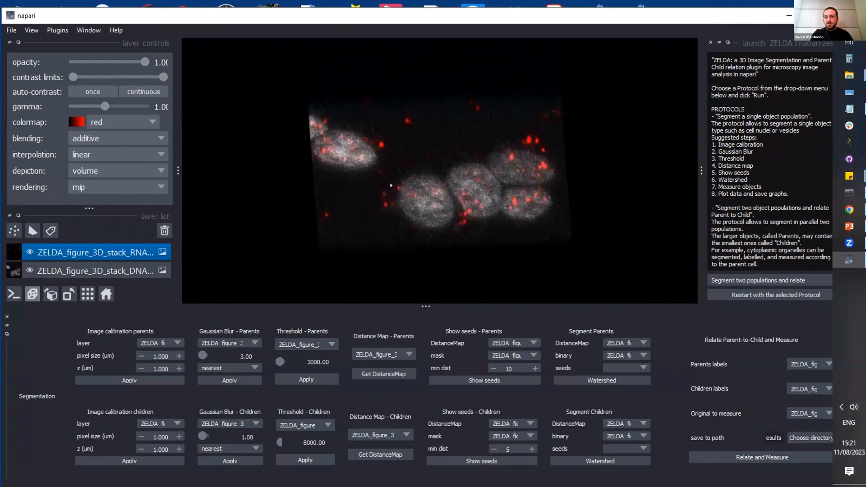
pyautogui.moveTo(391, 185); pyautogui.dragTo(465, 187)
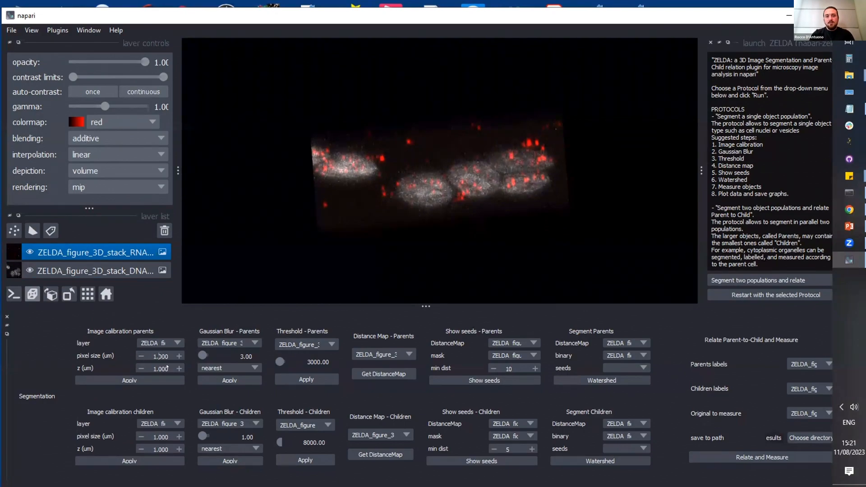
# Step: Calibrate the parents' DNA stack with a pixel size of 0.500 um and a z size of 0.800 um
pyautogui.press('BackSpace')
pyautogui.write('0')
pyautogui.moveTo(158, 370); pyautogui.dragTo(162, 369)
pyautogui.press('Left')
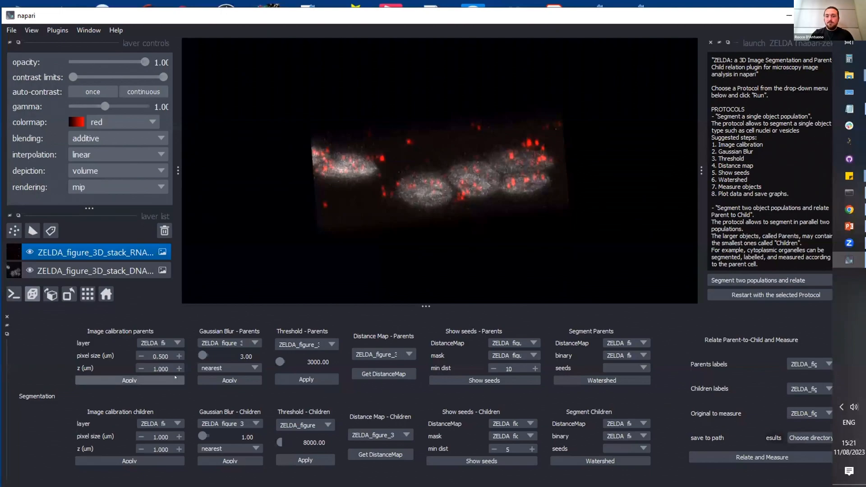
pyautogui.press('BackSpace')
pyautogui.write('0')
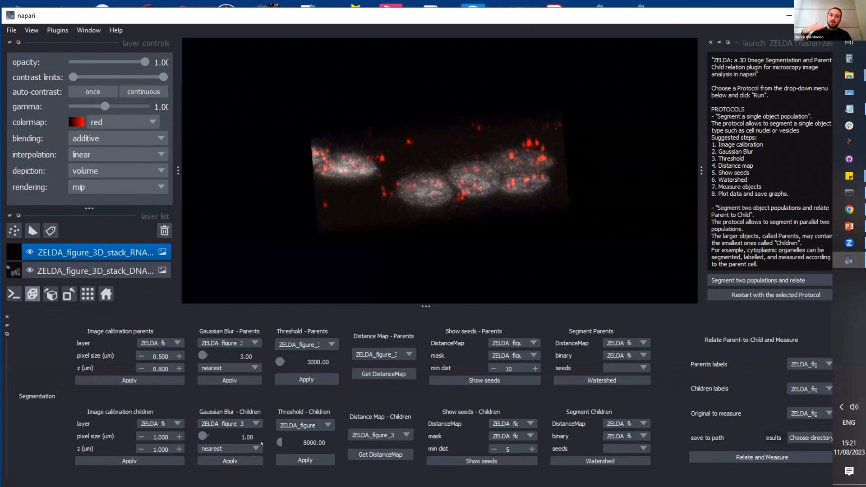
pyautogui.click(129, 380)
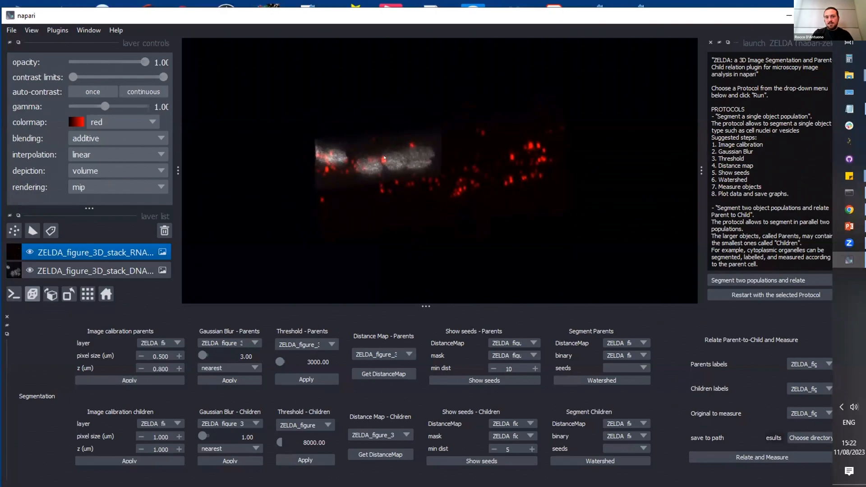
# Step: Calibrate the children's Ch01 RNA stack with a pixel size of 0.500 um and a z size of 0.800 um
pyautogui.click(151, 427)
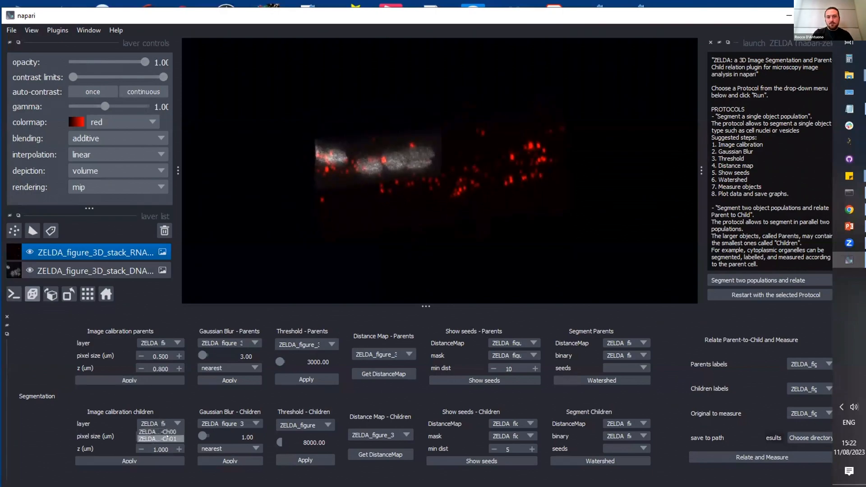
pyautogui.click(167, 438)
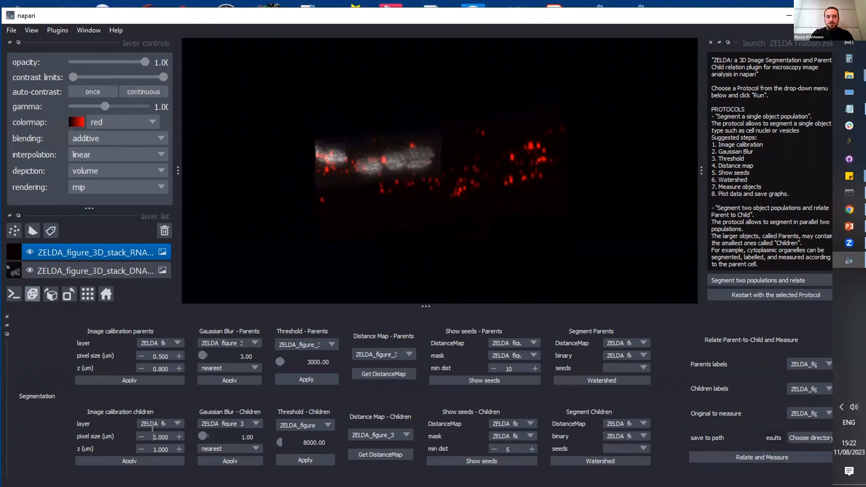
pyautogui.hotkey('shift', 'Left')
pyautogui.write('0.5')
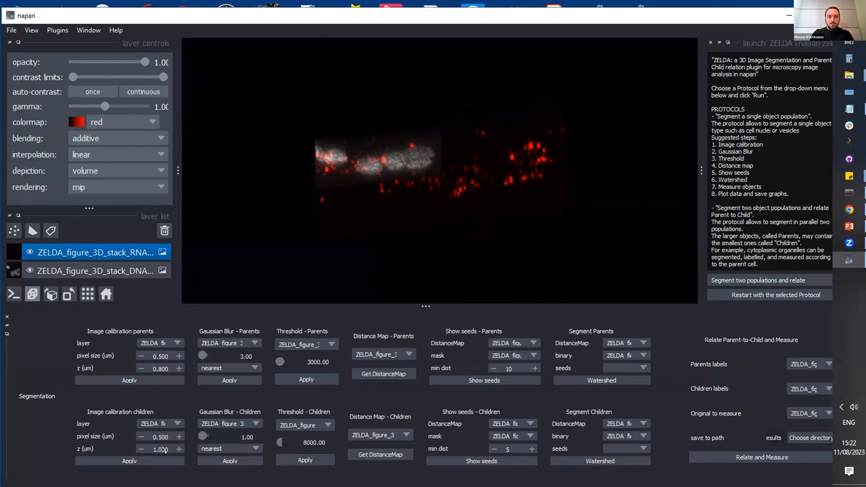
pyautogui.press('Left')
pyautogui.write('8')
pyautogui.press('Left')
pyautogui.press('Left')
pyautogui.press('BackSpace')
pyautogui.write('0')
pyautogui.click(178, 460)
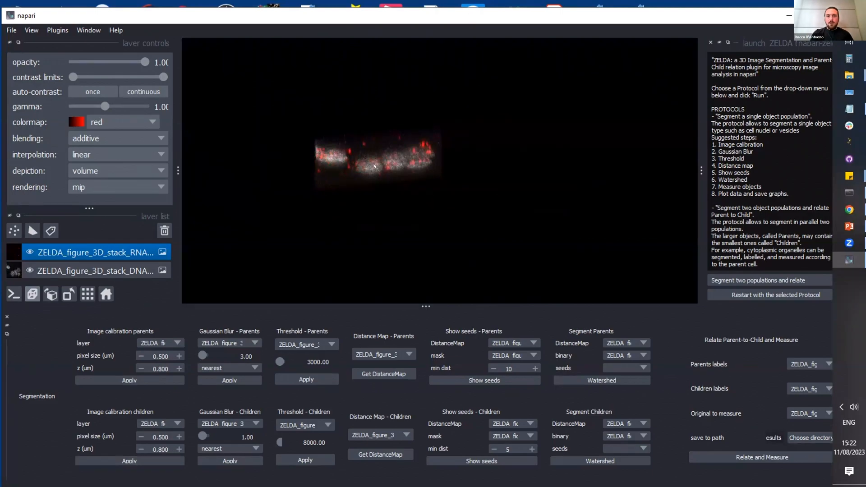
# Step: Apply the parents' Gaussian blur with sigma 3.00 to the DNA stack and inspect the blurred volume
pyautogui.moveTo(375, 166); pyautogui.dragTo(376, 186)
pyautogui.click(106, 295)
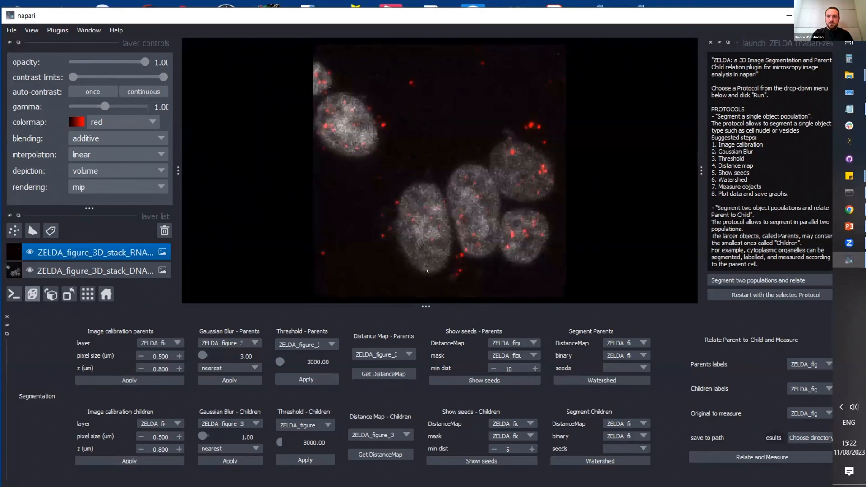
pyautogui.moveTo(408, 135); pyautogui.dragTo(384, 194)
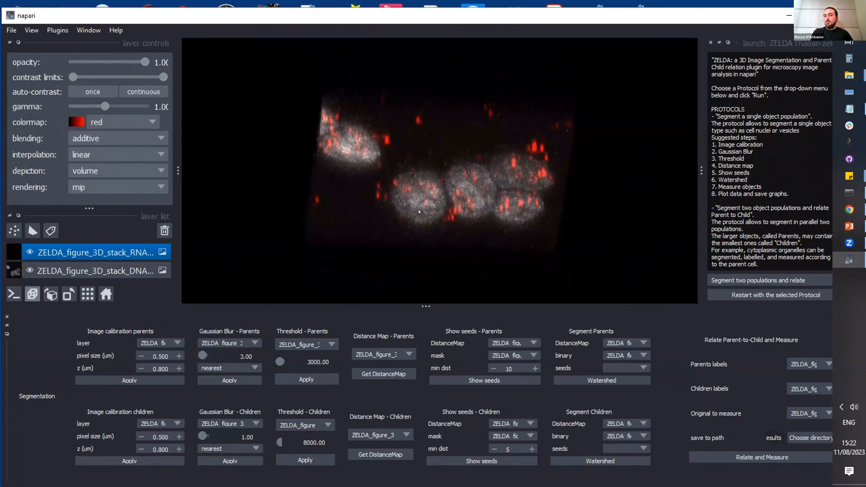
pyautogui.click(244, 343)
pyautogui.click(229, 351)
pyautogui.click(229, 380)
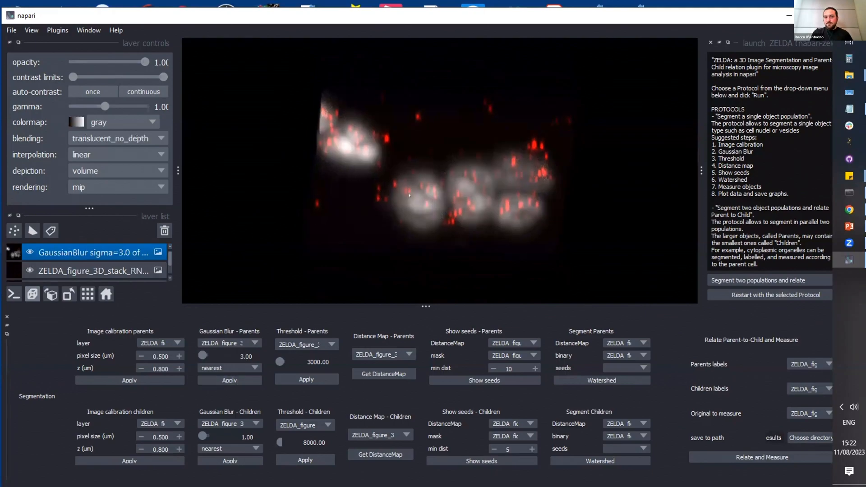
pyautogui.moveTo(410, 195); pyautogui.dragTo(453, 211)
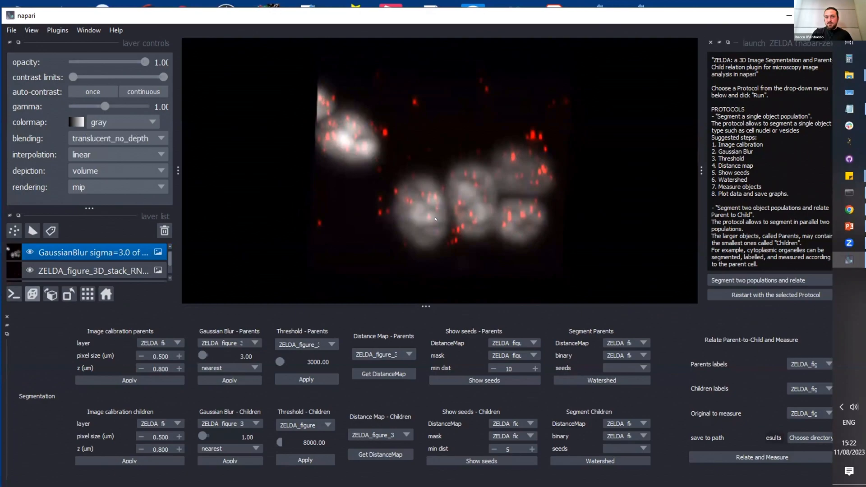
# Step: Threshold the Gaussian-blurred DNA layer at 3000 for the parents and inspect the binary mask
pyautogui.click(322, 343)
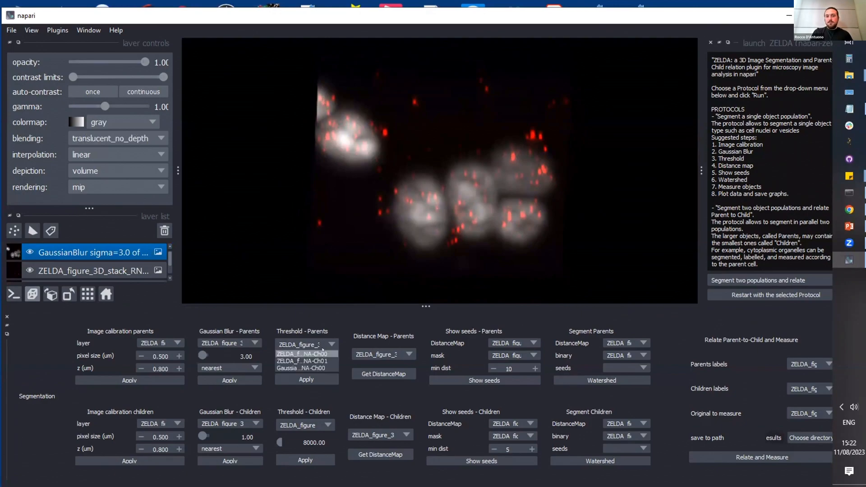
pyautogui.click(322, 368)
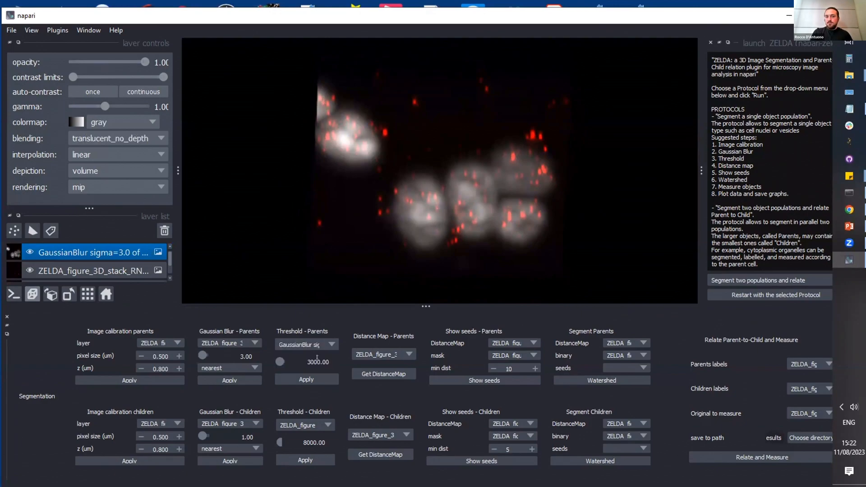
pyautogui.click(323, 375)
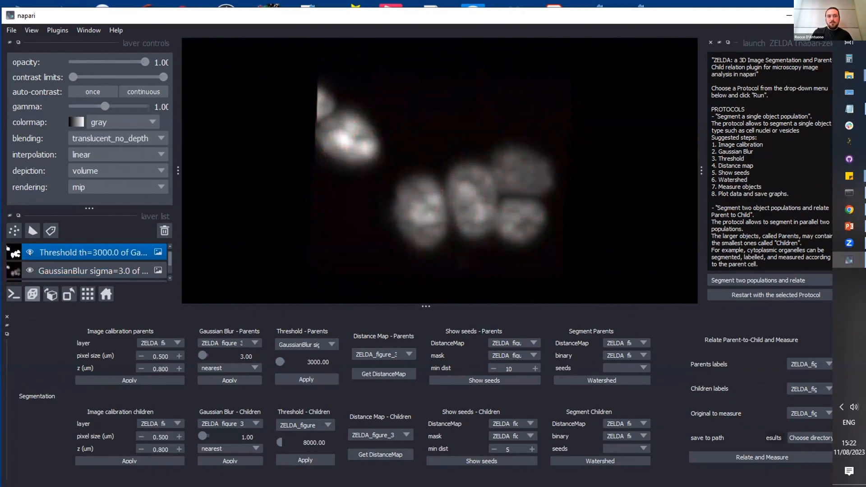
pyautogui.click(30, 253)
pyautogui.moveTo(427, 210); pyautogui.dragTo(431, 215)
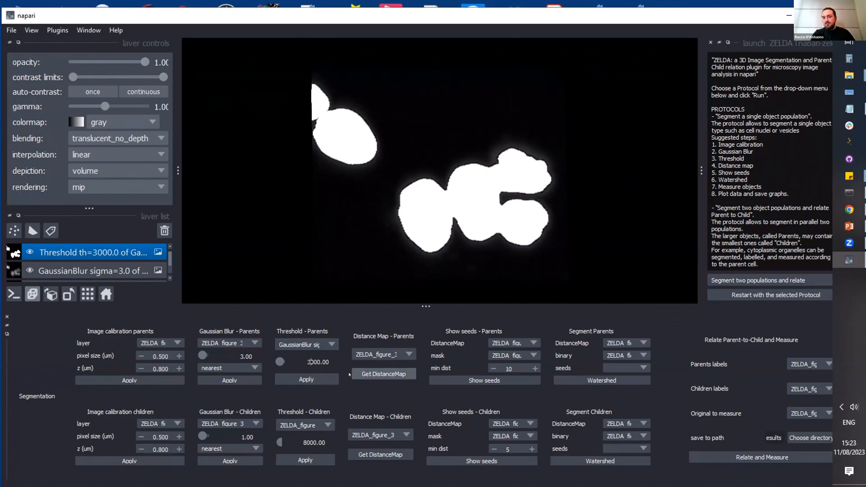
# Step: Try a parents' threshold of 1000 on the blurred DNA layer and compare its mask with the 3000 one
pyautogui.press('BackSpace')
pyautogui.write('1')
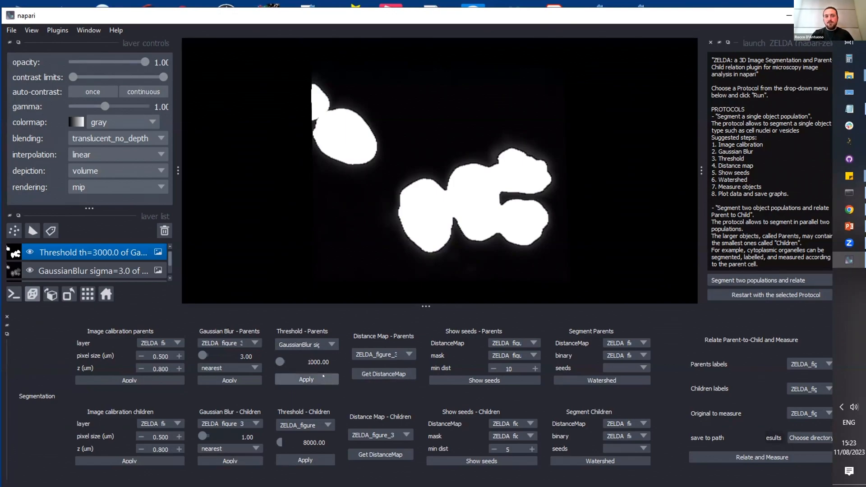
pyautogui.click(306, 380)
pyautogui.doubleClick(36, 253)
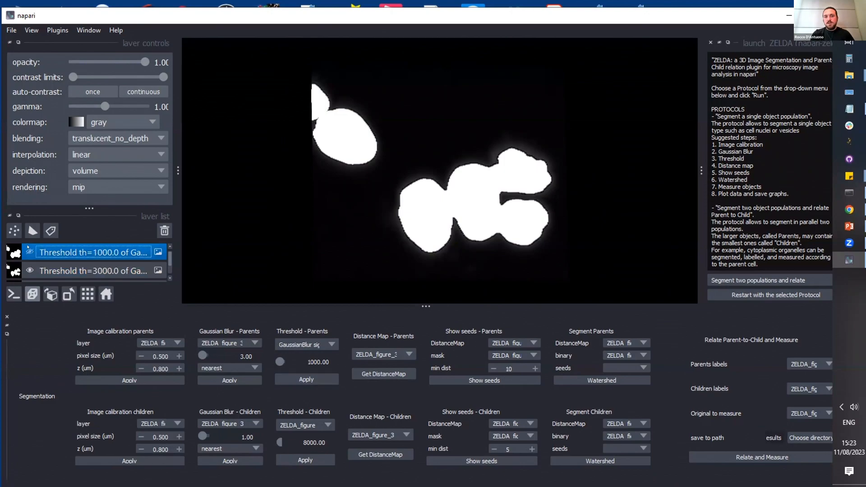
pyautogui.click(29, 270)
pyautogui.click(28, 254)
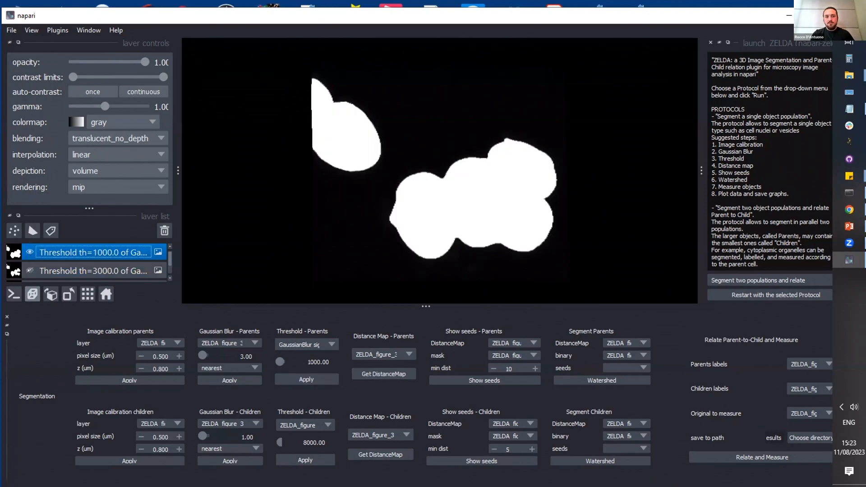
pyautogui.click(30, 271)
pyautogui.click(28, 253)
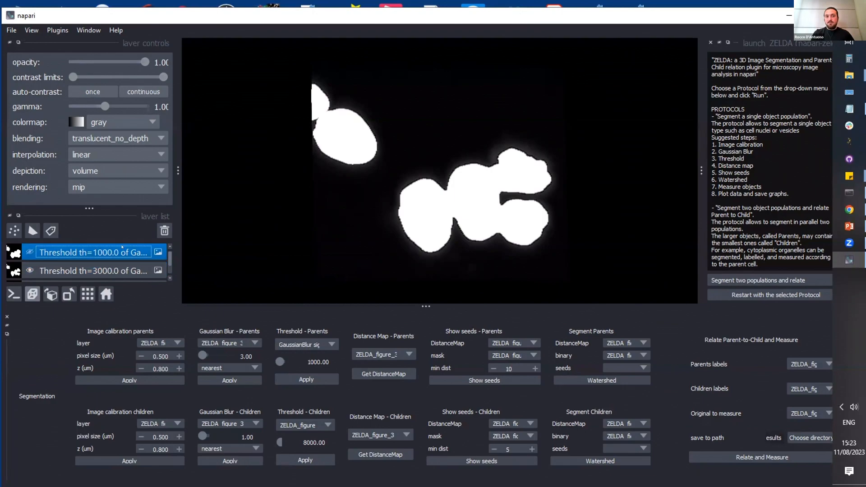
# Step: Delete the threshold 1000 layer and set the parents' threshold value back to 3000
pyautogui.click(164, 231)
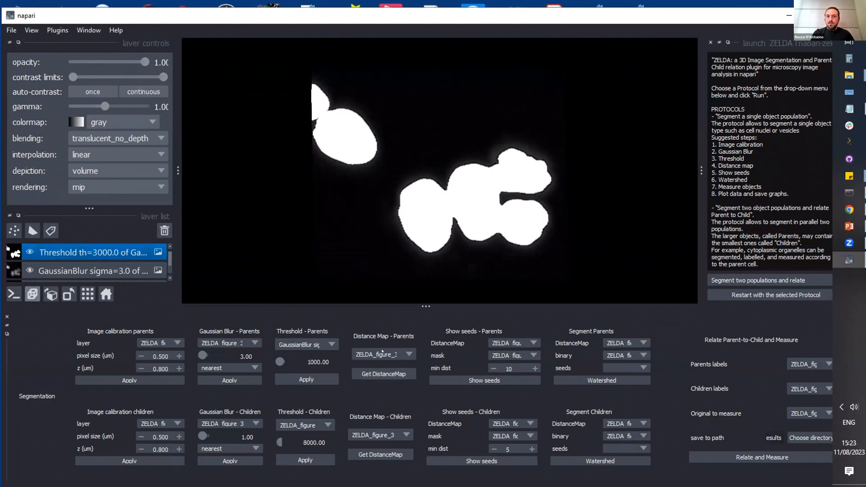
pyautogui.click(312, 363)
pyautogui.press('BackSpace')
pyautogui.write('3')
# Step: Compute the parents' distance map from the threshold 3000 layer
pyautogui.click(384, 355)
pyautogui.click(382, 383)
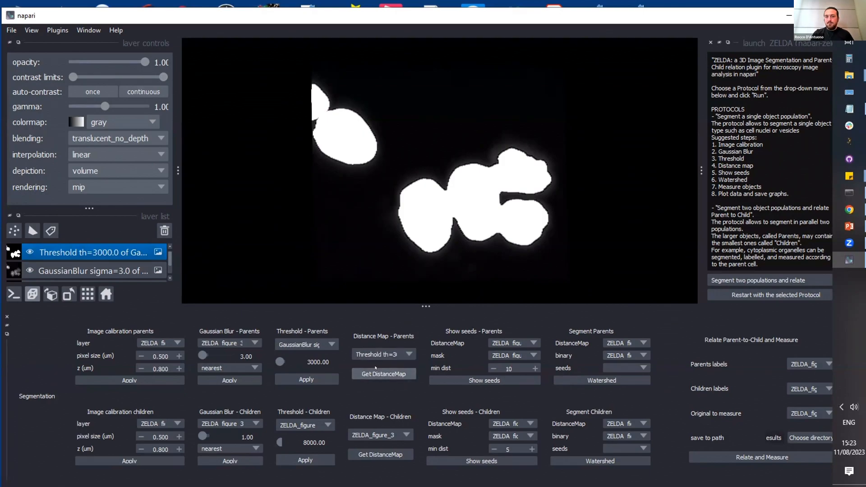
pyautogui.click(383, 373)
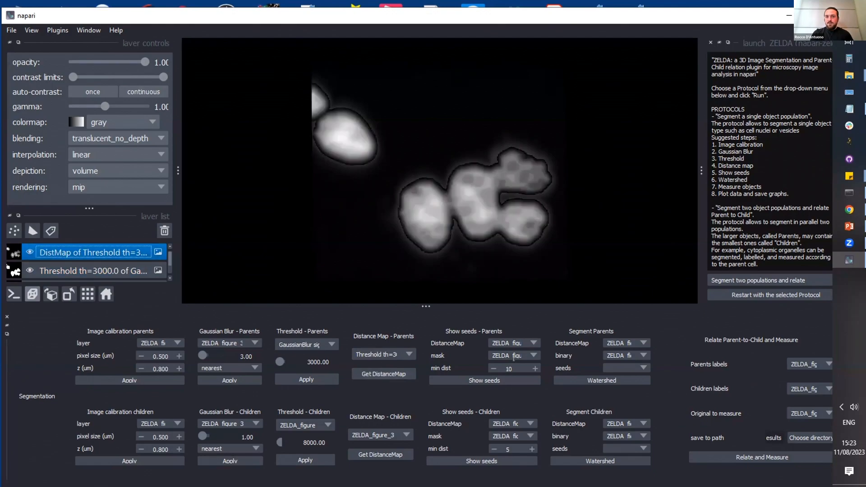
# Step: Show parent seeds using the DistMap layer, the threshold 3000 layer as mask and a min dist of 10, and inspect them
pyautogui.click(534, 343)
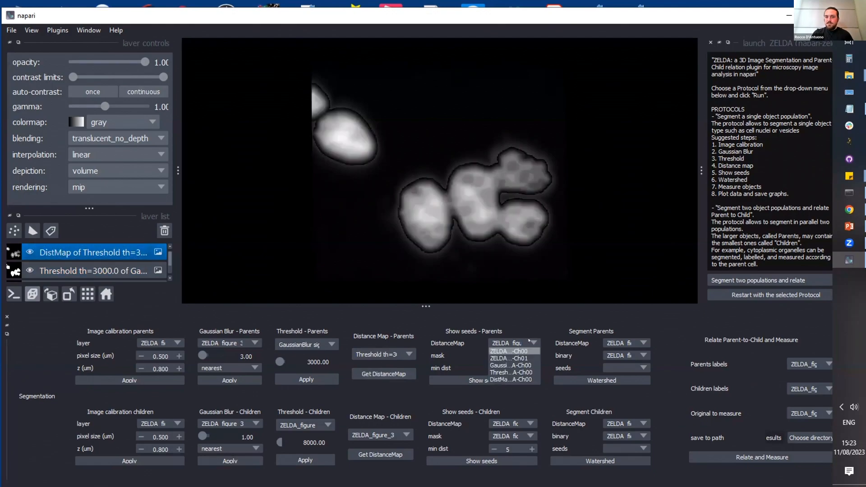
pyautogui.click(513, 356)
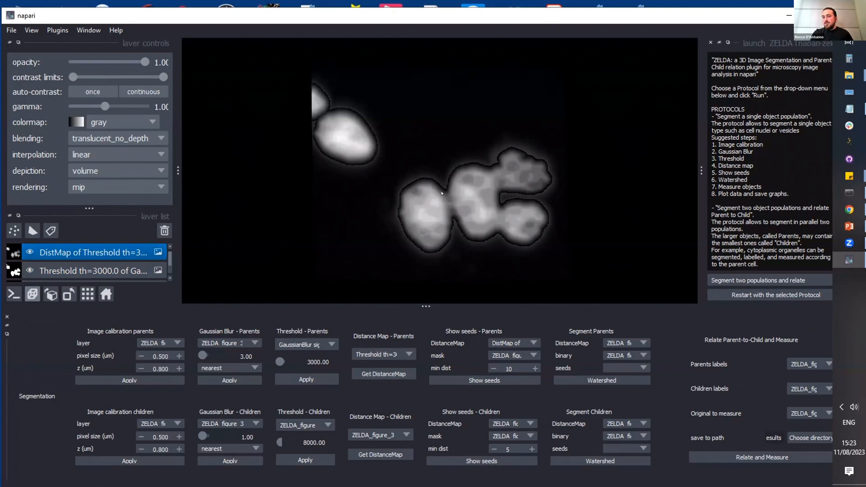
pyautogui.click(528, 354)
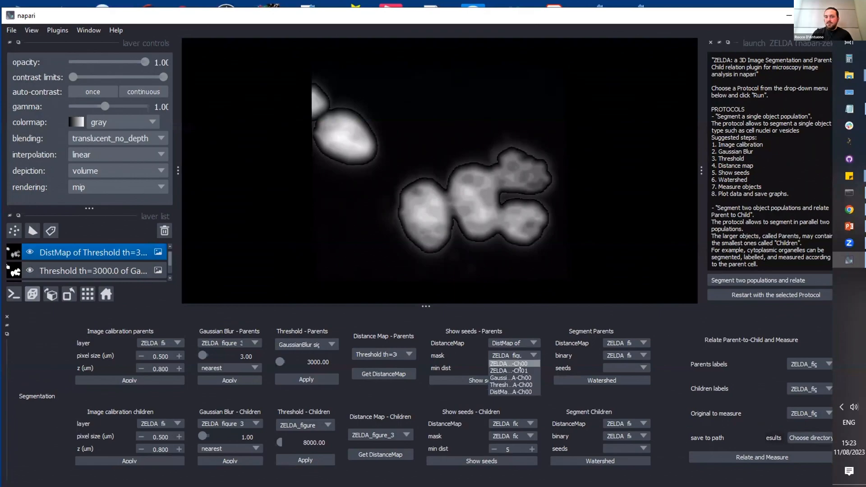
pyautogui.click(507, 374)
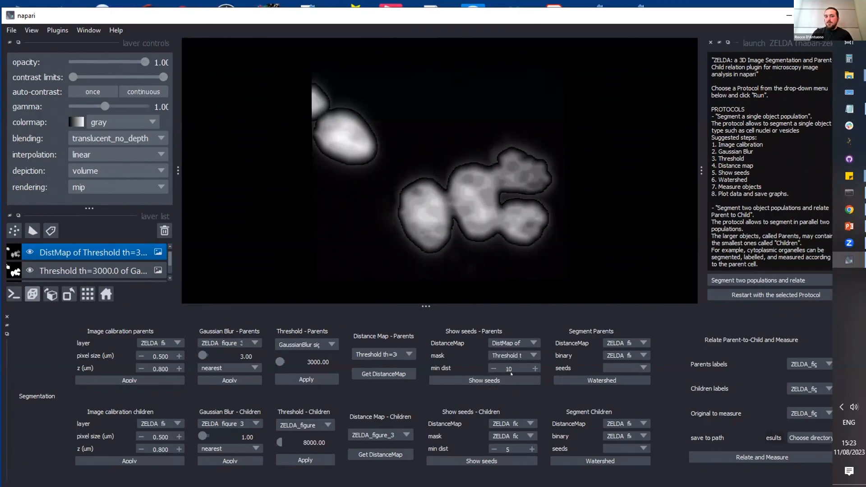
pyautogui.doubleClick(507, 369)
pyautogui.click(511, 380)
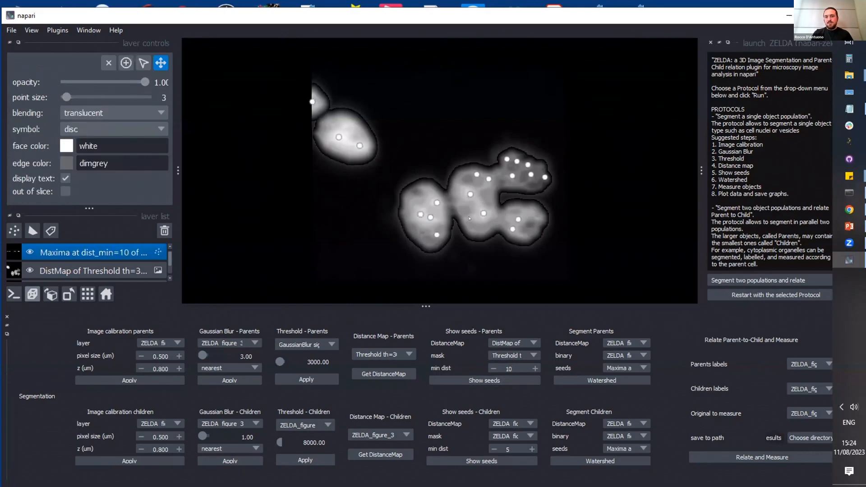
pyautogui.moveTo(470, 219); pyautogui.dragTo(471, 169)
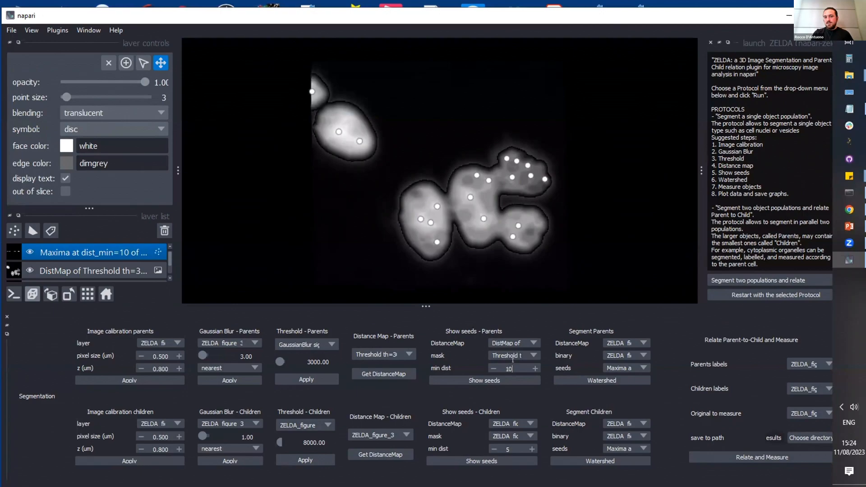
# Step: Replace the parent seeds with ones generated at a min dist of 20 and inspect them on the distance map
pyautogui.press('BackSpace')
pyautogui.press('BackSpace')
pyautogui.write('20')
pyautogui.click(471, 382)
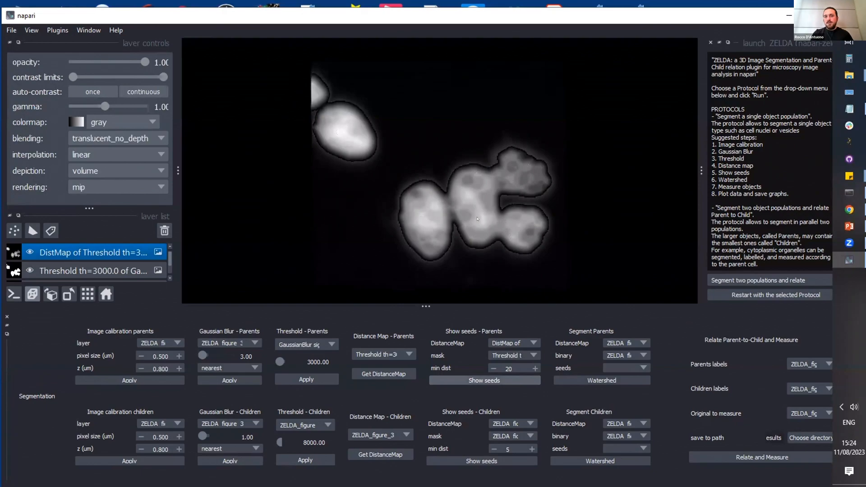
pyautogui.moveTo(478, 246); pyautogui.dragTo(462, 238)
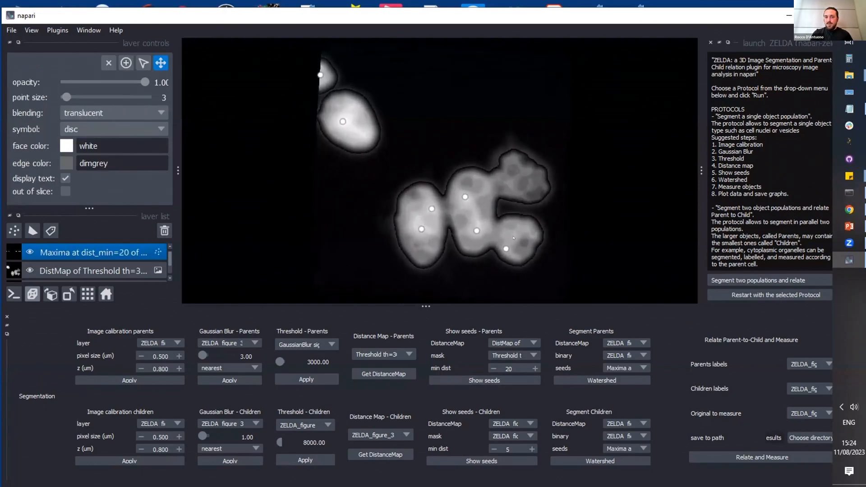
# Step: Segment the parents by watershed using the Ch00 DistMap, the threshold 3000 layer as binary and the Maxima seeds, and inspect the labels
pyautogui.click(617, 342)
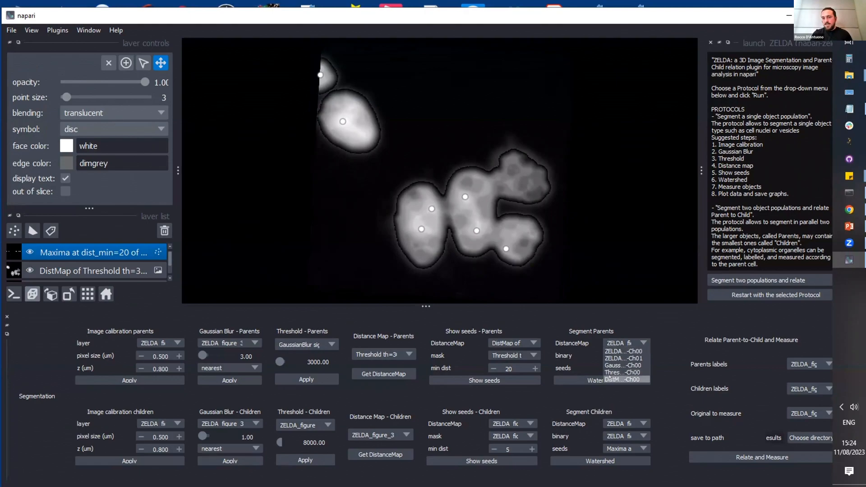
pyautogui.click(610, 377)
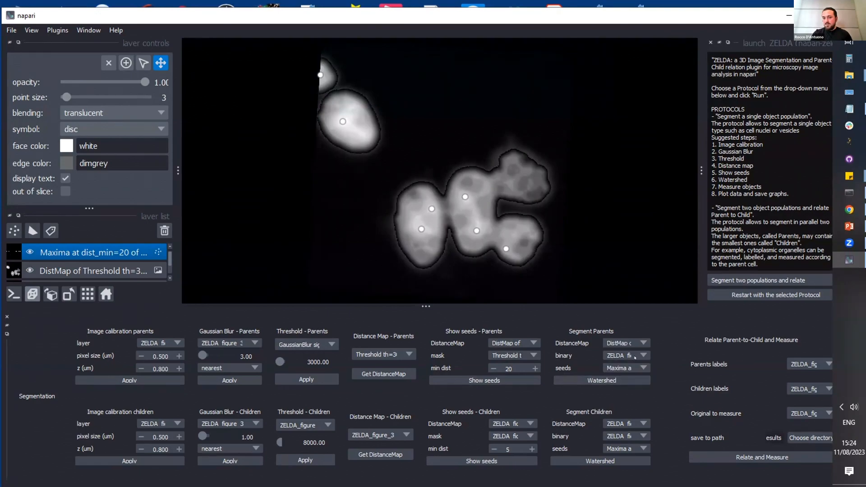
pyautogui.click(635, 357)
pyautogui.click(633, 384)
pyautogui.click(618, 368)
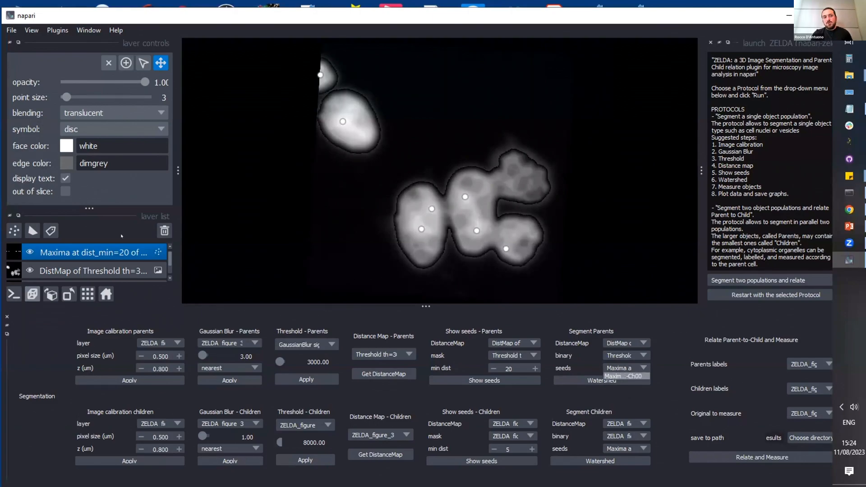
pyautogui.click(625, 376)
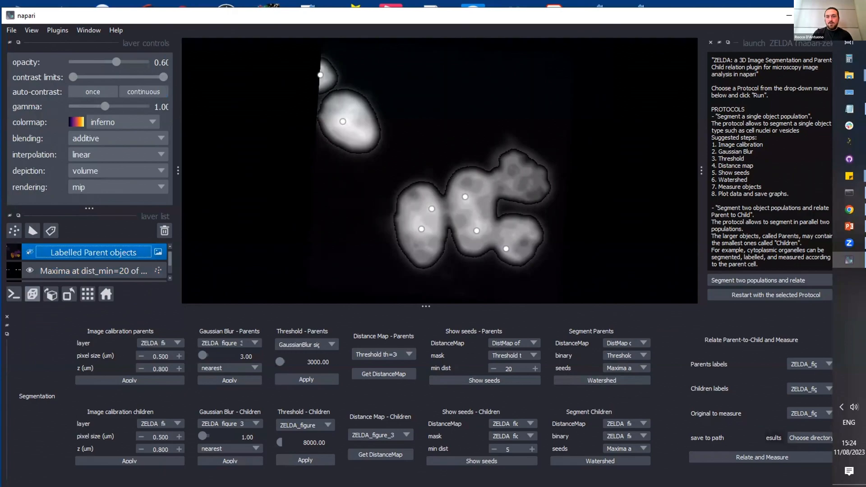
pyautogui.moveTo(504, 178); pyautogui.dragTo(453, 177)
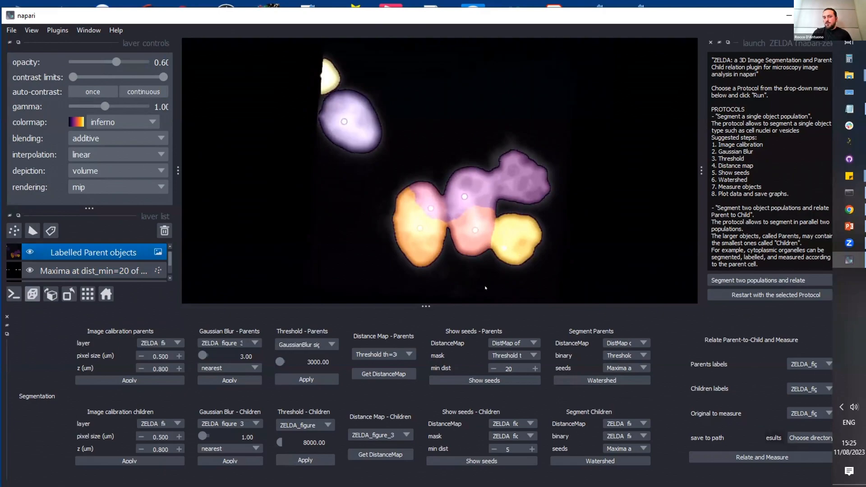
# Step: Delete the extra upper seed in the left nucleus of the middle cluster from the parents' Maxima at dist_min=20 layer
pyautogui.doubleClick(507, 368)
pyautogui.click(69, 272)
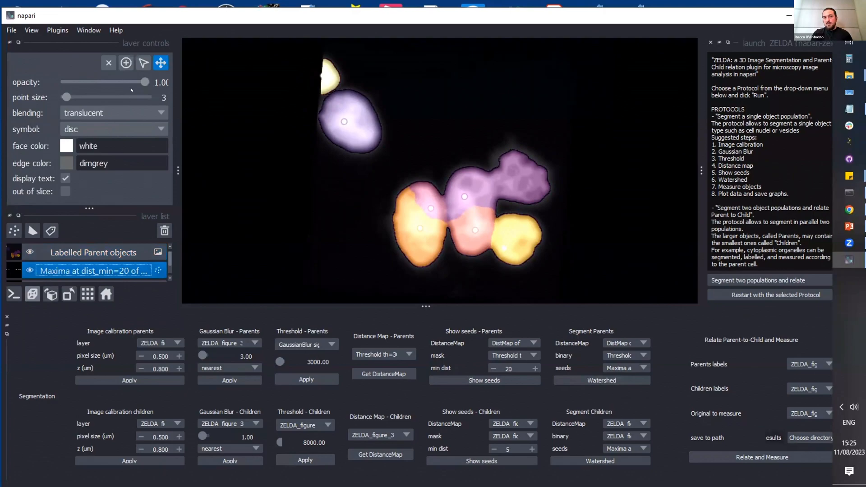
pyautogui.click(143, 64)
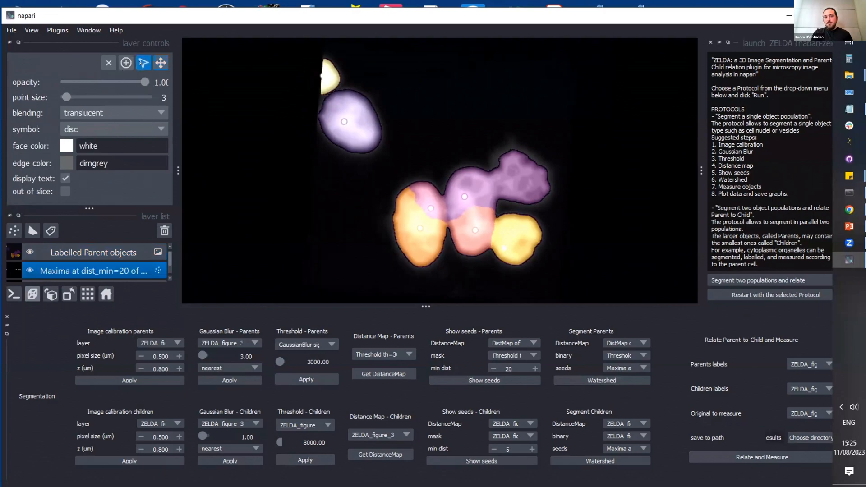
pyautogui.click(431, 209)
pyautogui.press('Delete')
# Step: Delete the Labelled Parent objects layer, rerun the parents' watershed with the edited seeds and inspect the new labels
pyautogui.click(90, 253)
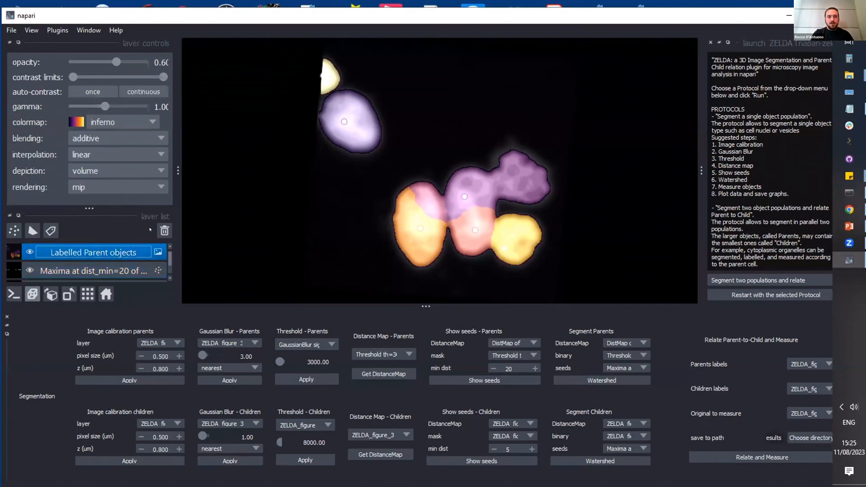
pyautogui.click(158, 230)
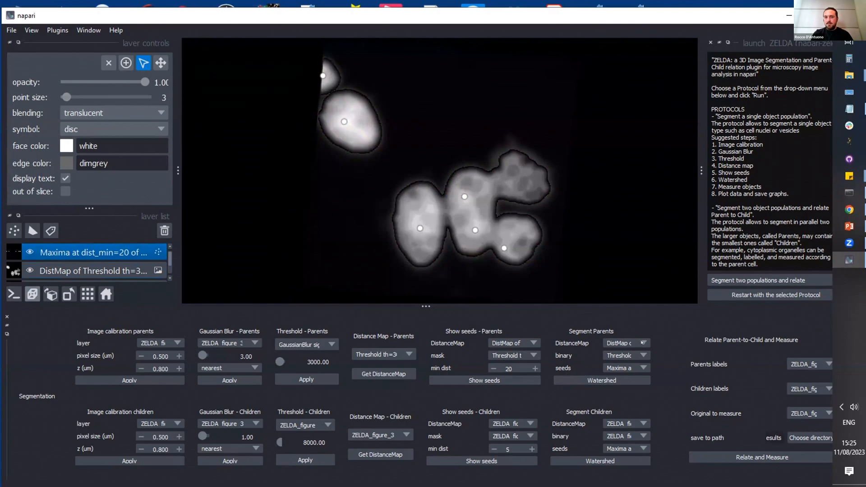
pyautogui.click(624, 382)
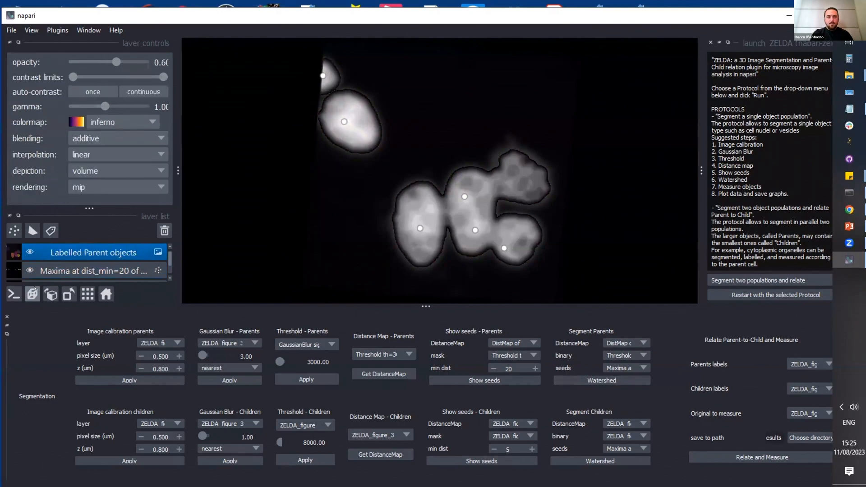
pyautogui.click(29, 252)
pyautogui.click(30, 252)
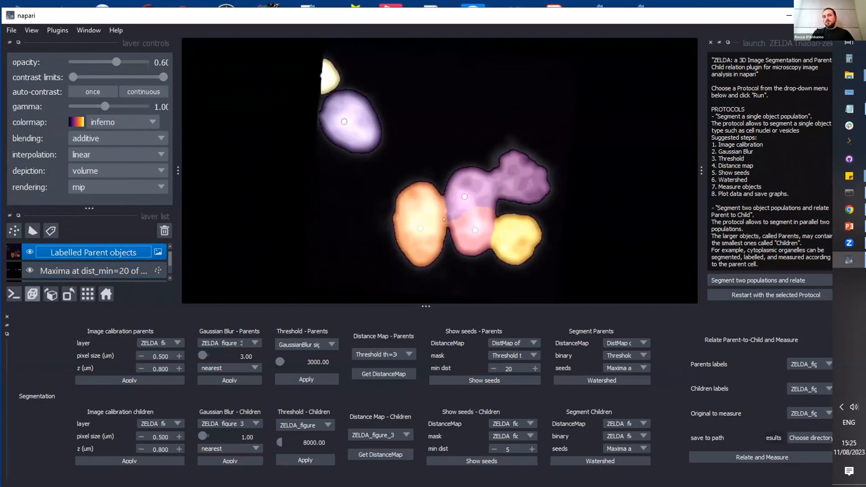
pyautogui.moveTo(451, 219); pyautogui.dragTo(459, 204)
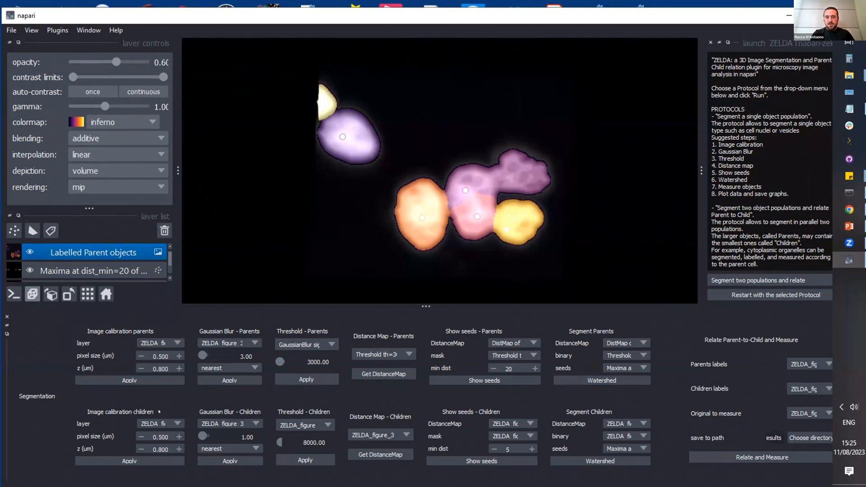
# Step: Choose the RNA-Ch01 stack for the children's image calibration and hide the processed parent layers to view only the original DNA and RNA stacks
pyautogui.click(150, 421)
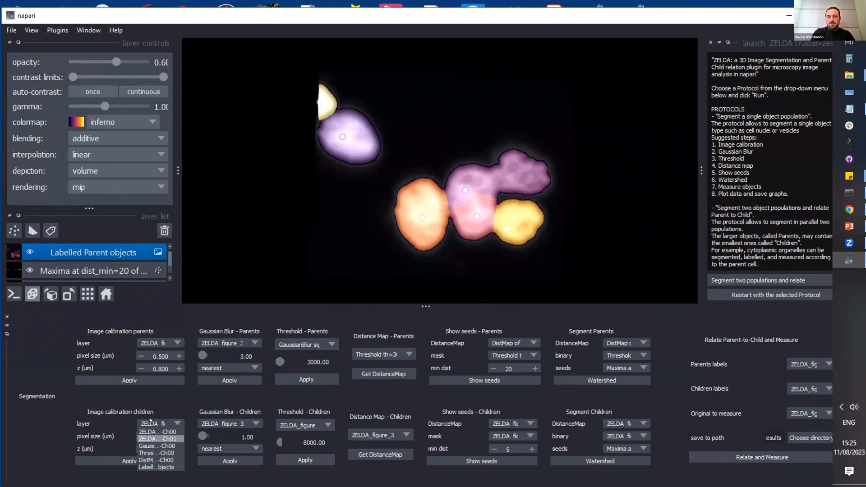
pyautogui.click(173, 438)
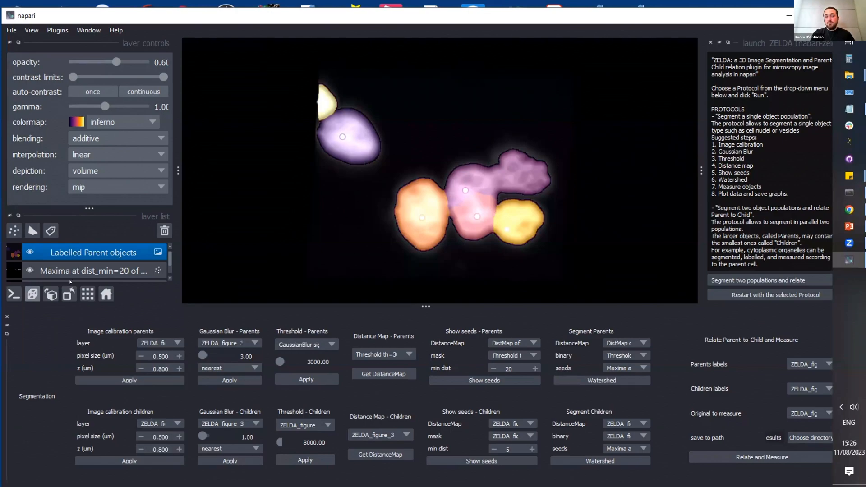
pyautogui.click(29, 253)
pyautogui.click(30, 270)
pyautogui.scroll(-3, 29, 271)
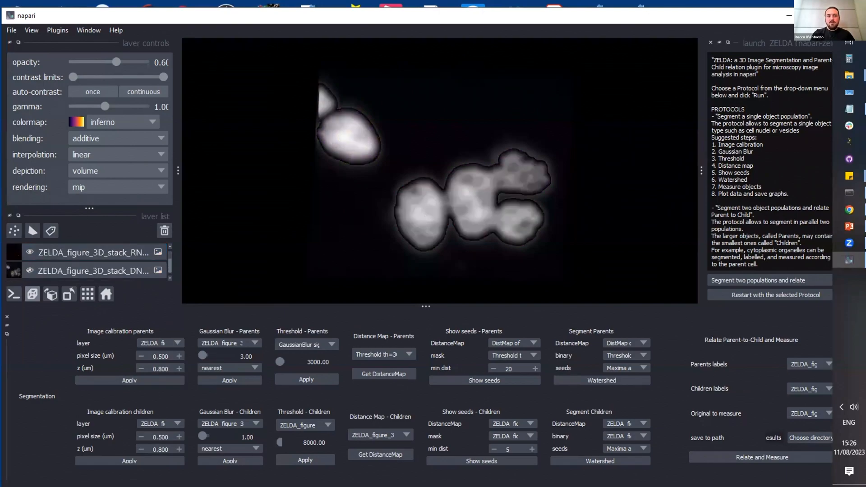
pyautogui.click(29, 253)
pyautogui.scroll(2, 28, 253)
pyautogui.click(28, 253)
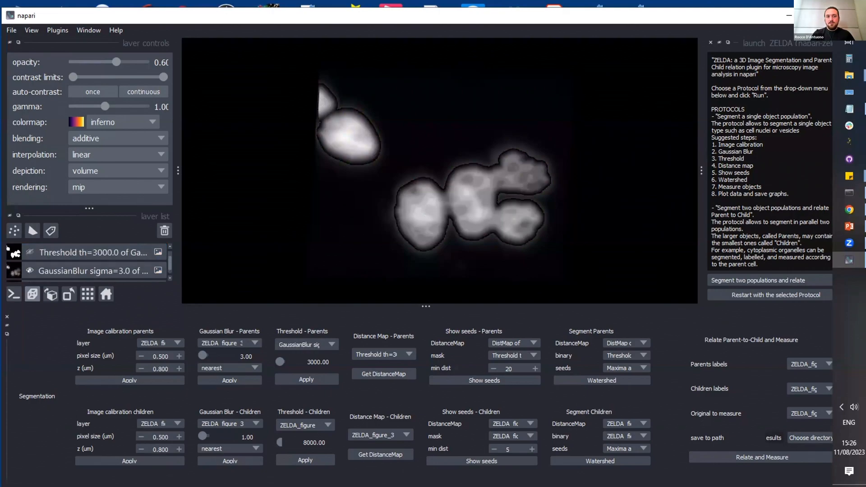
pyautogui.click(29, 271)
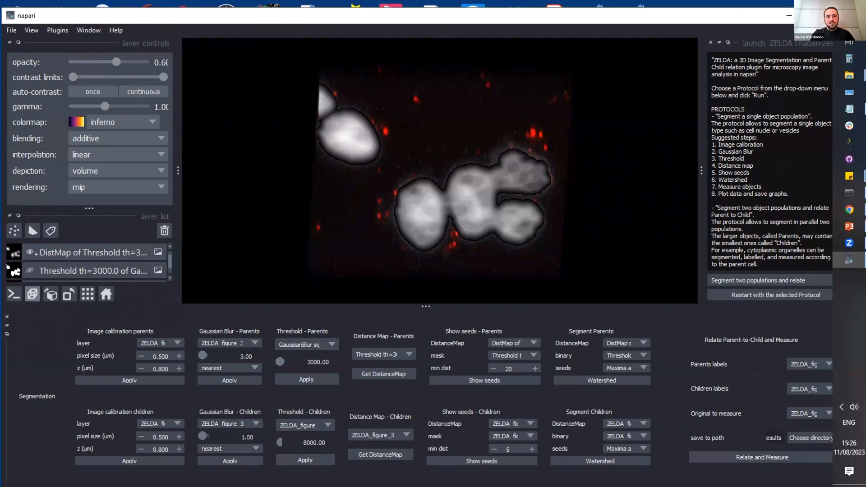
pyautogui.click(29, 253)
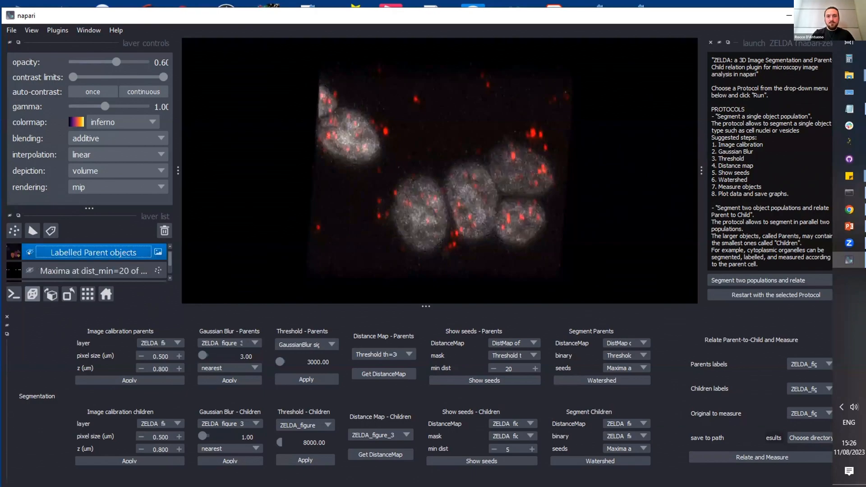
pyautogui.moveTo(434, 219)
pyautogui.mouseDown()
pyautogui.moveTo(438, 198)
pyautogui.moveTo(469, 218)
pyautogui.moveTo(435, 209)
pyautogui.mouseUp()
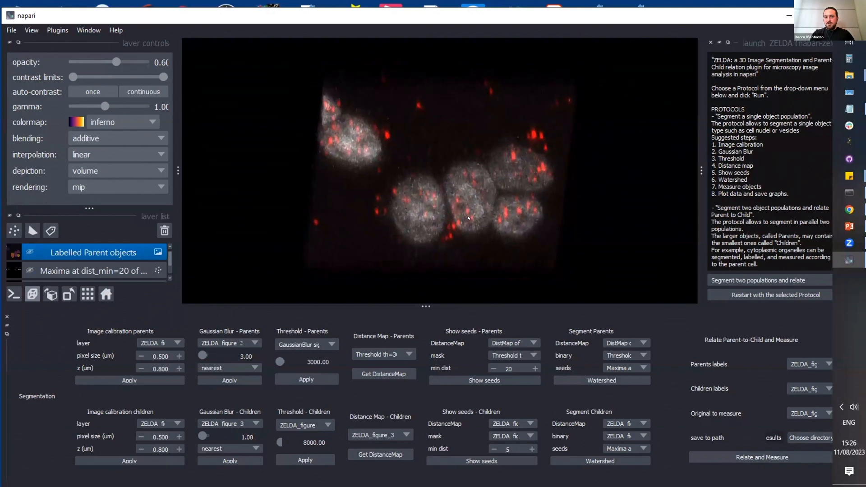
# Step: Apply the children's Gaussian blur of 1.00 to the original RNA-Ch01 stack
pyautogui.click(244, 426)
pyautogui.click(244, 446)
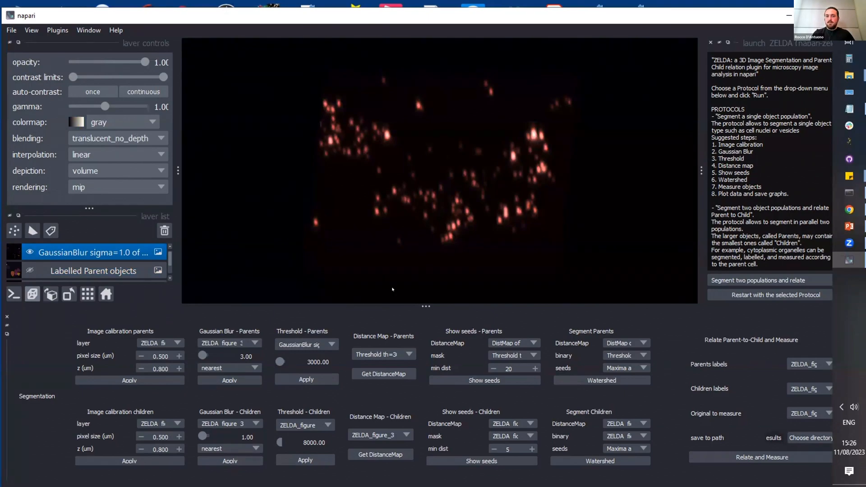
# Step: Threshold the blurred RNA-Ch01 layer at 8000 for the children, and hide the blur layer to inspect the spots
pyautogui.click(315, 426)
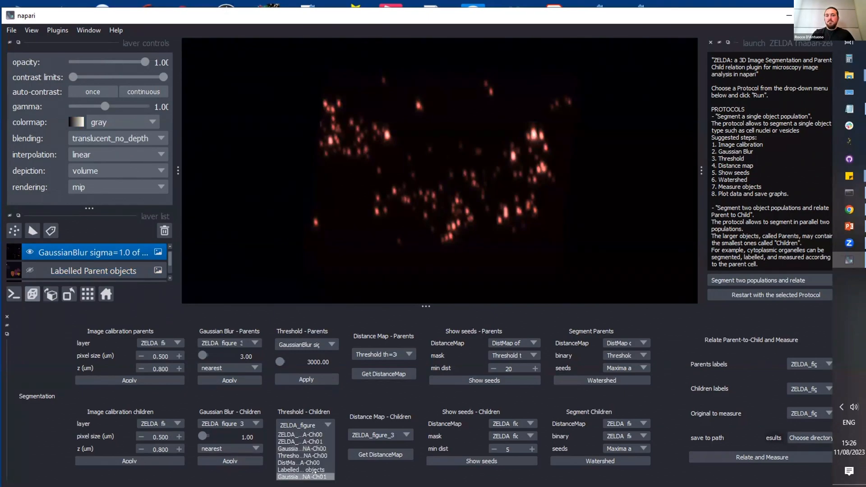
pyautogui.click(313, 477)
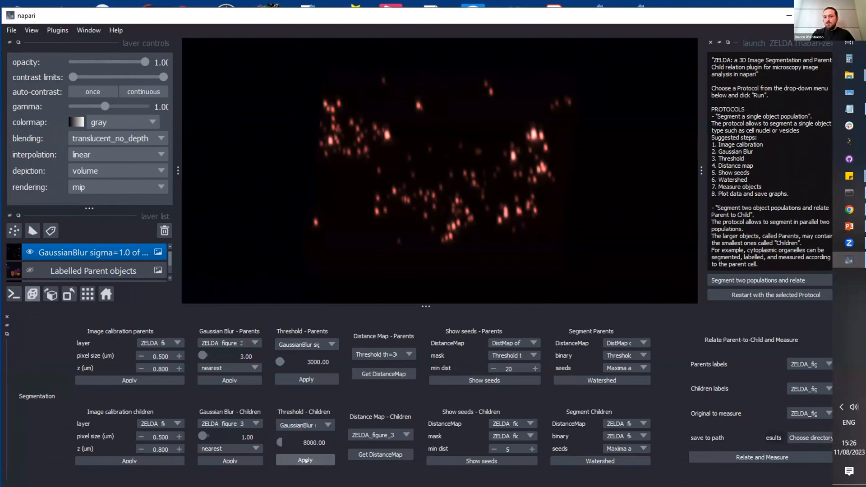
pyautogui.click(306, 456)
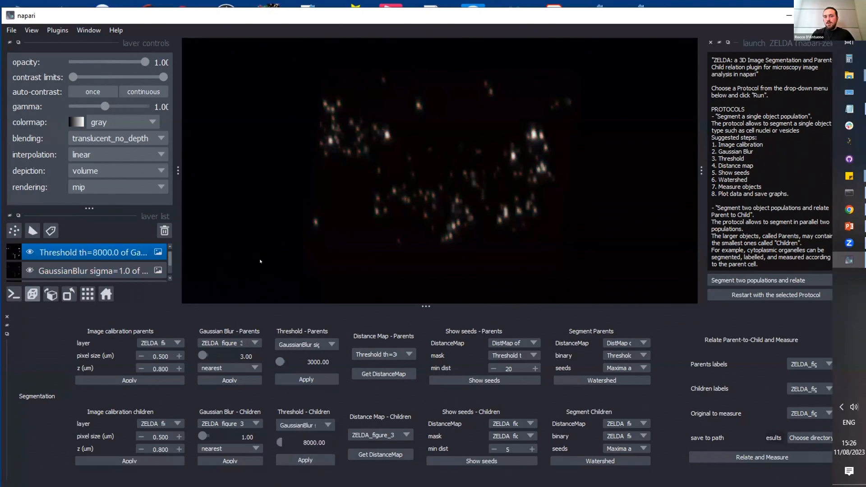
pyautogui.click(30, 270)
pyautogui.moveTo(514, 160); pyautogui.dragTo(556, 153)
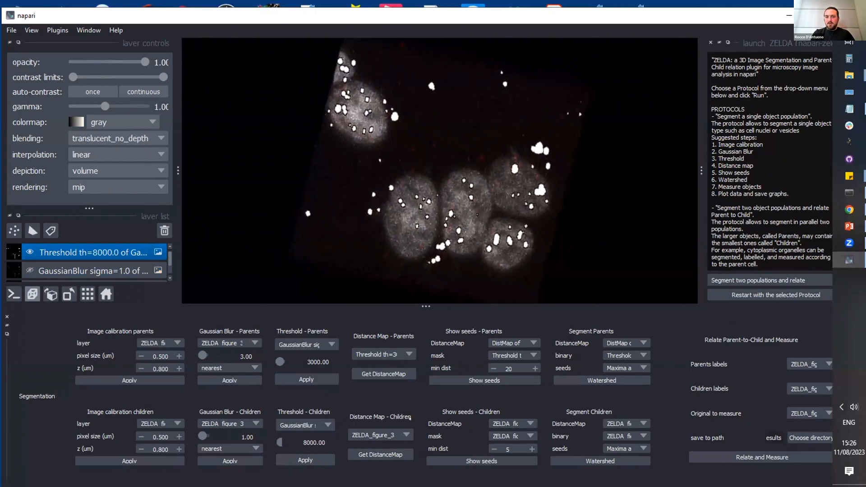
# Step: Compute the children's distance map from the RNA-Ch01 threshold 8000 layer and hide that threshold layer
pyautogui.click(397, 435)
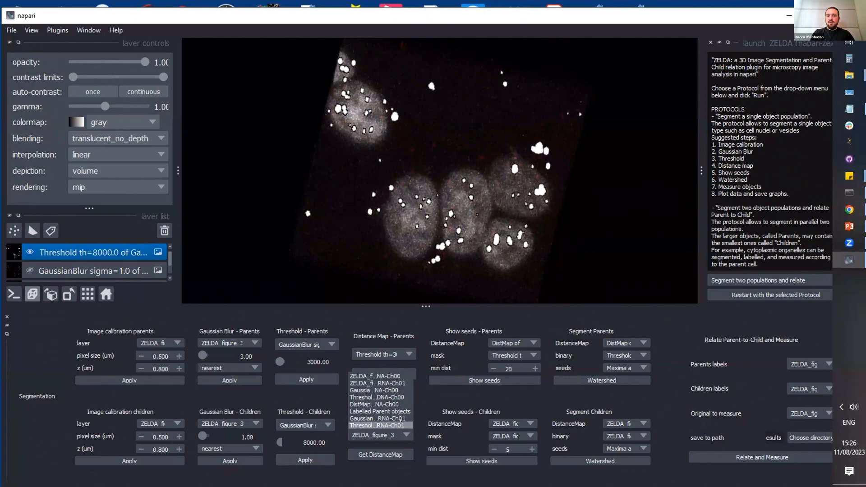
pyautogui.click(401, 424)
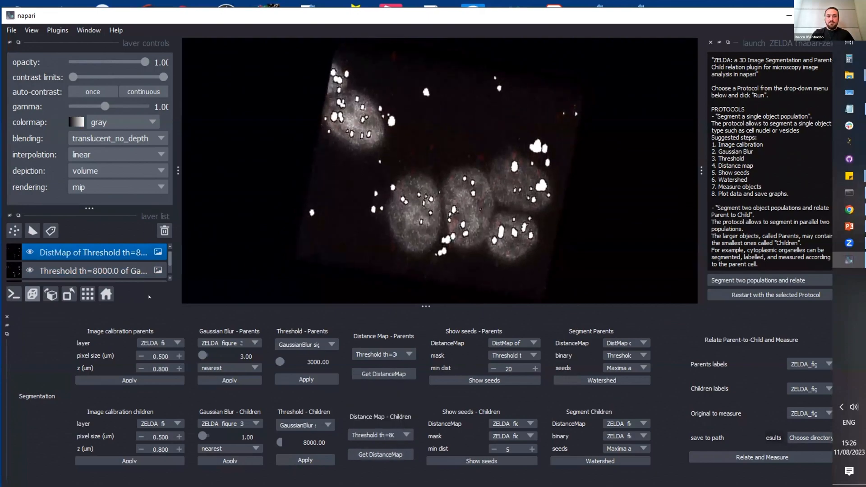
pyautogui.click(30, 271)
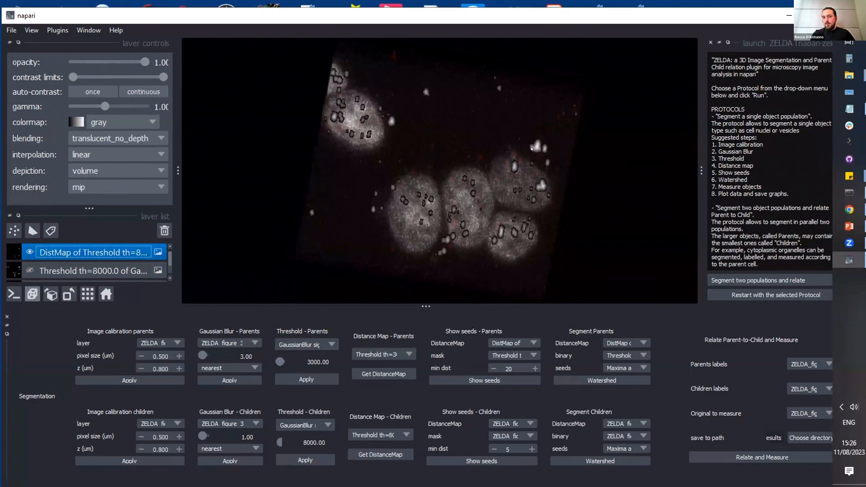
# Step: Show the children's seeds using the Ch01 DistMap, the threshold 8000 layer as mask and a min dist of 5, and inspect them
pyautogui.click(529, 426)
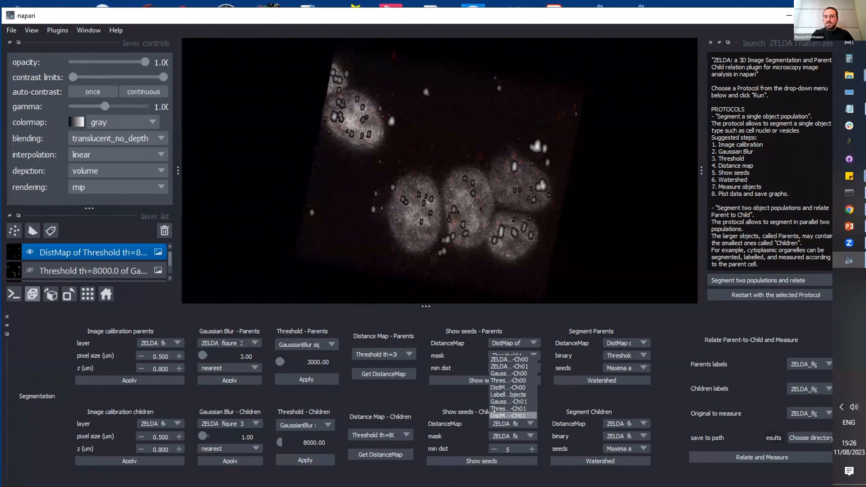
pyautogui.click(529, 412)
pyautogui.click(521, 436)
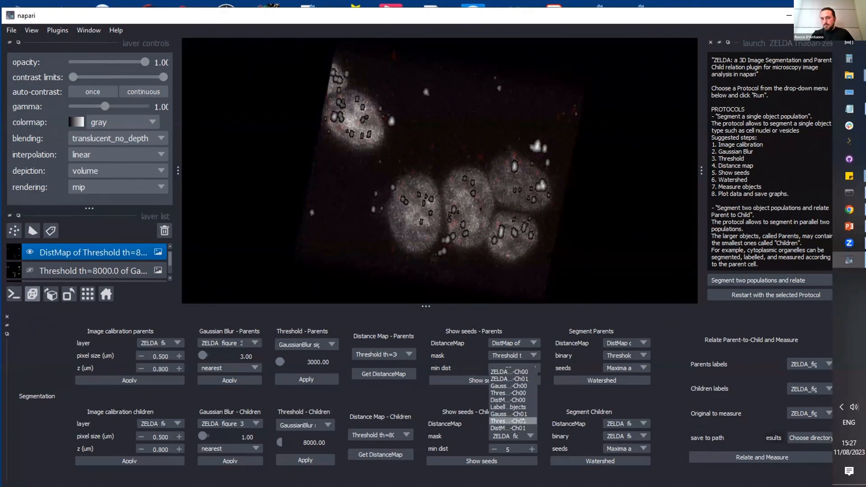
pyautogui.click(512, 420)
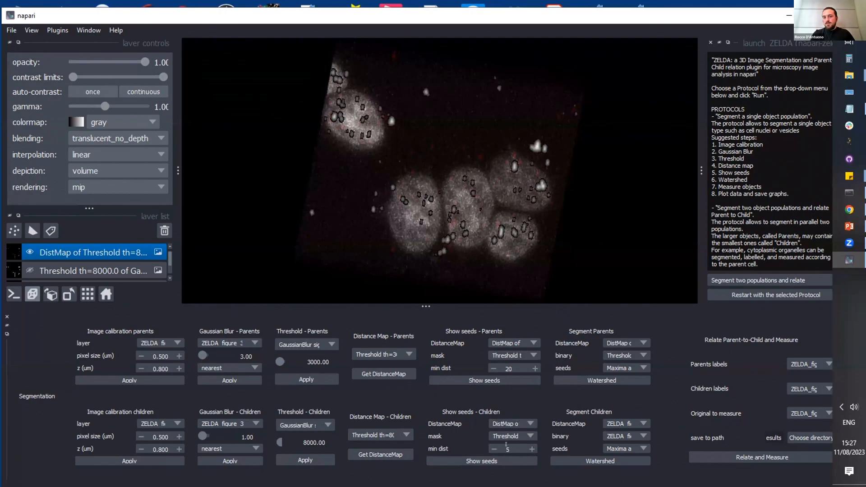
pyautogui.doubleClick(507, 448)
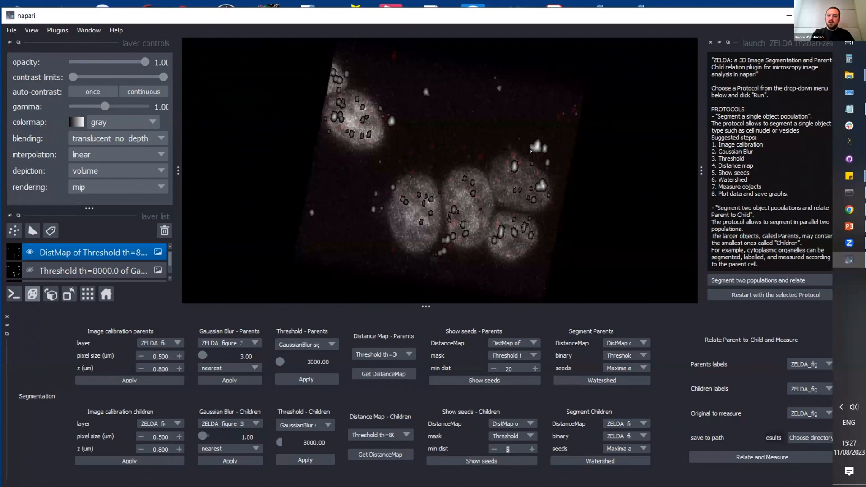
pyautogui.click(513, 461)
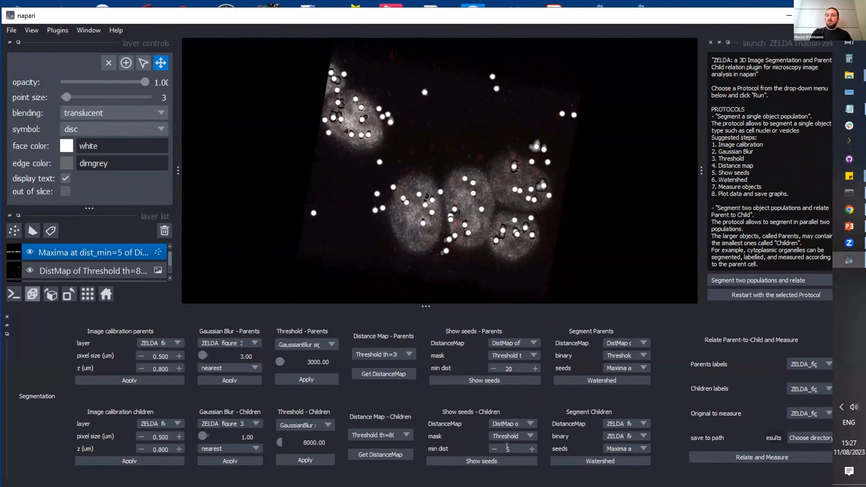
pyautogui.moveTo(509, 449); pyautogui.dragTo(504, 452)
pyautogui.moveTo(401, 254); pyautogui.dragTo(322, 261)
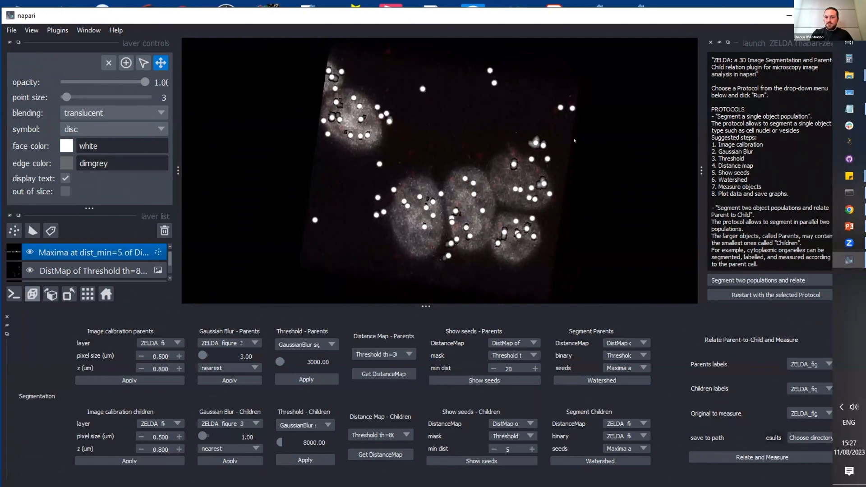
# Step: Run the children's Watershed with the Ch01 DistMap, the Ch01 threshold 8000 layer as binary and the Ch01 maxima as seeds
pyautogui.click(618, 420)
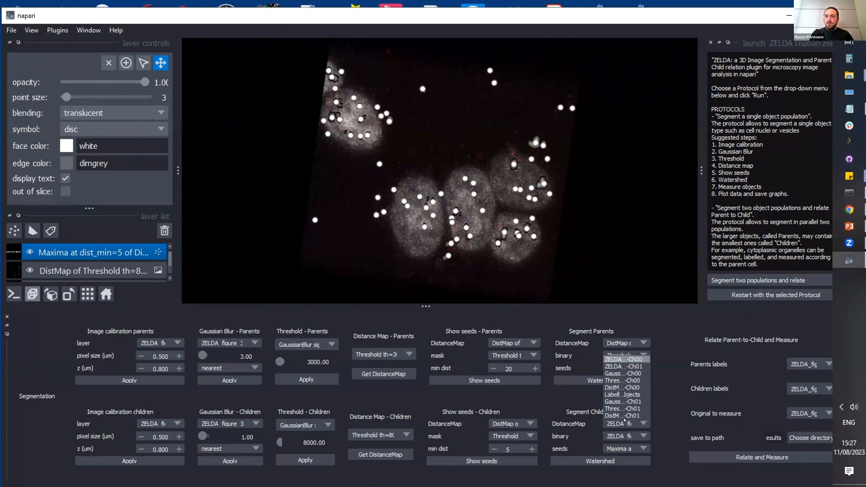
pyautogui.click(618, 419)
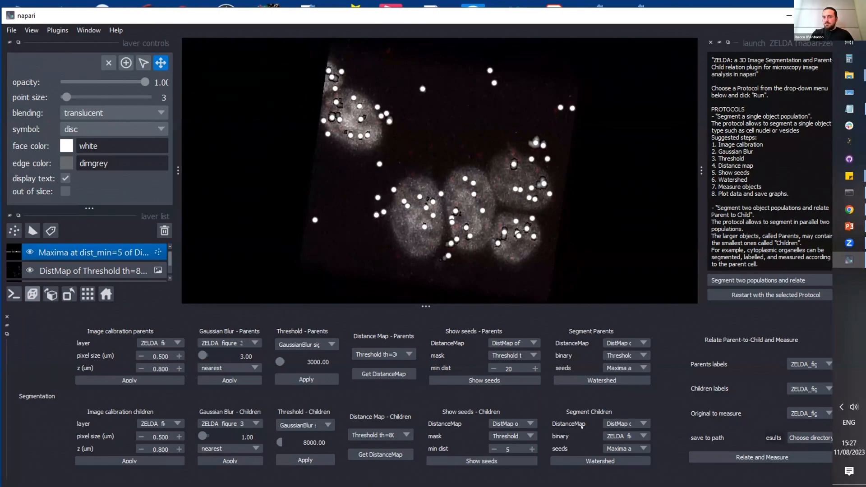
pyautogui.click(618, 436)
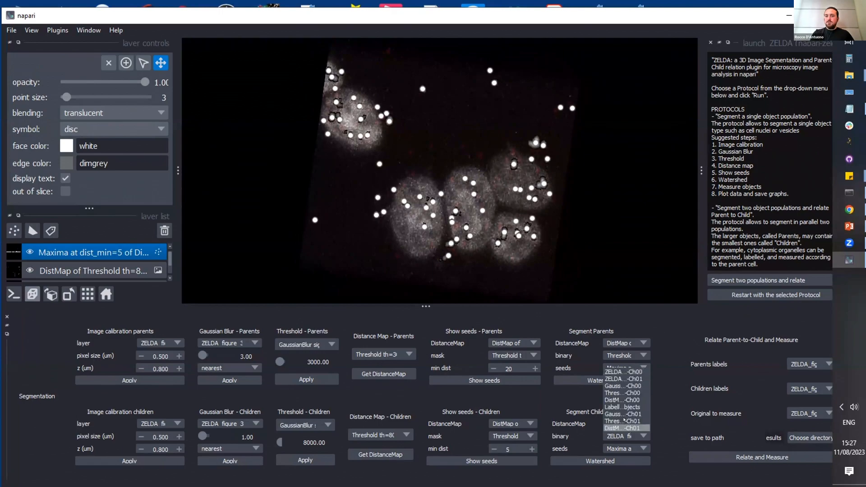
pyautogui.click(619, 420)
pyautogui.click(627, 448)
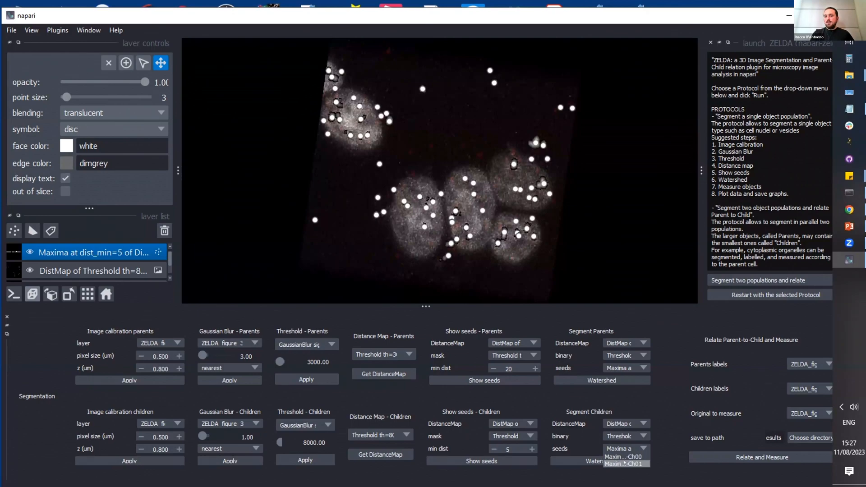
pyautogui.click(625, 463)
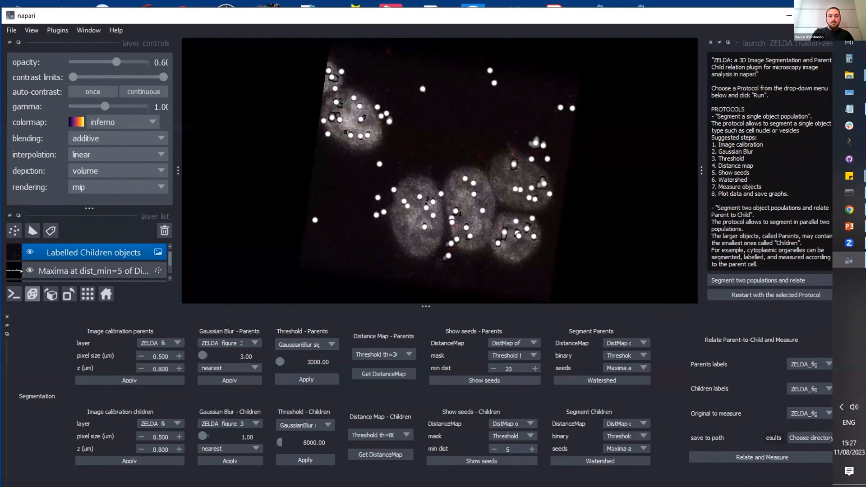
# Step: Hide the children's maxima layer and the original RNA and DNA stacks to isolate the labelled children objects
pyautogui.click(30, 271)
pyautogui.moveTo(408, 210); pyautogui.dragTo(397, 220)
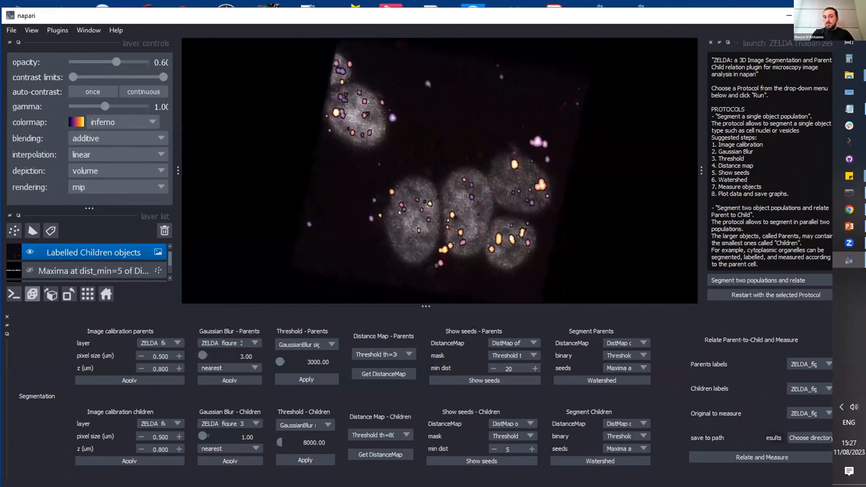
pyautogui.scroll(-5, 80, 262)
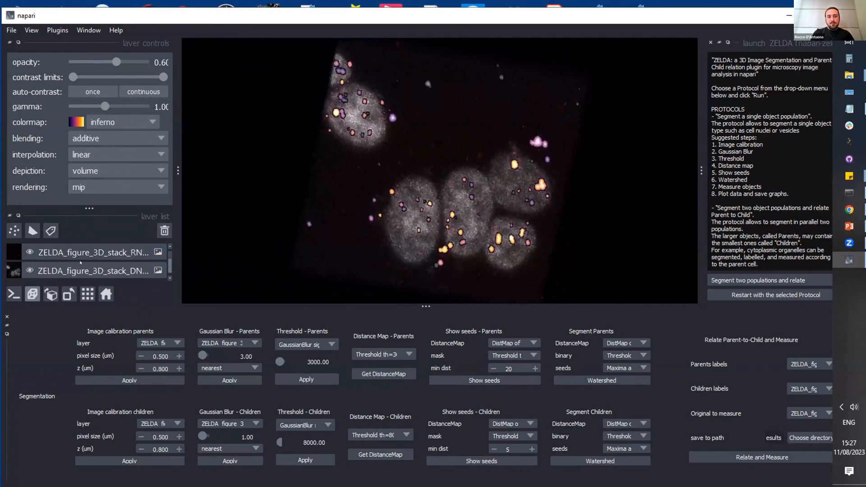
pyautogui.click(30, 271)
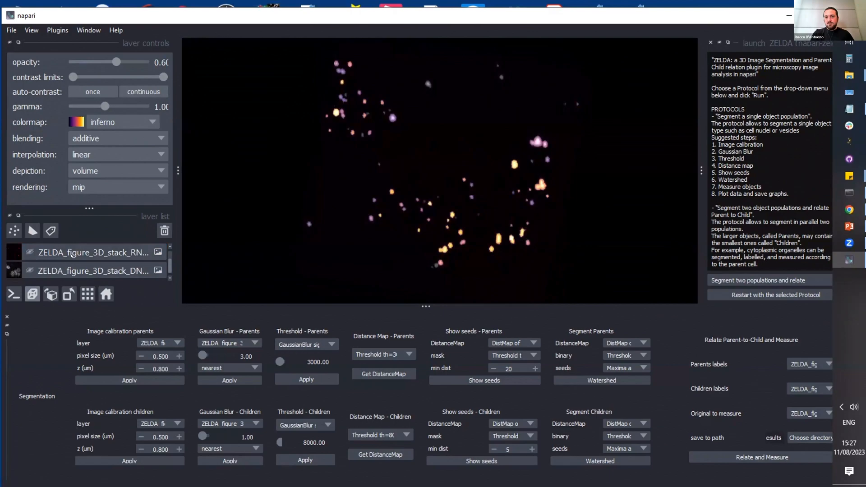
# Step: Show the Labelled Parent objects layer together with the labelled children and inspect their overlap in 3D
pyautogui.scroll(2, 72, 254)
pyautogui.scroll(-1, 50, 248)
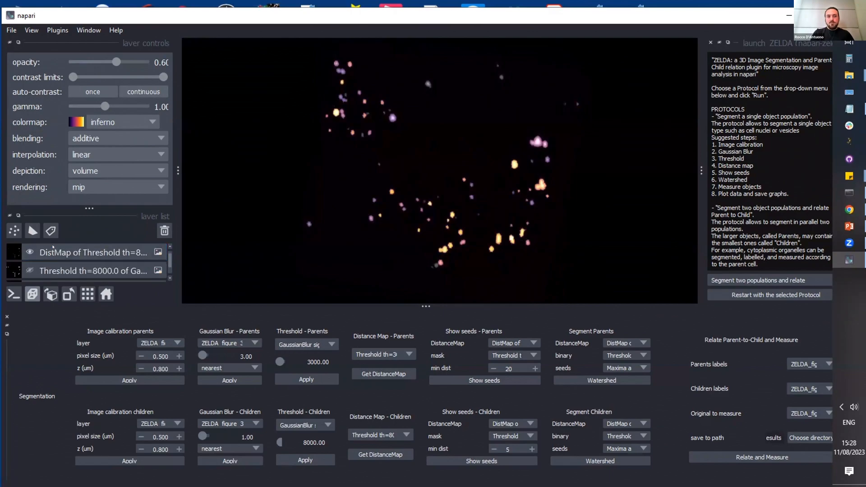
pyautogui.scroll(1, 53, 247)
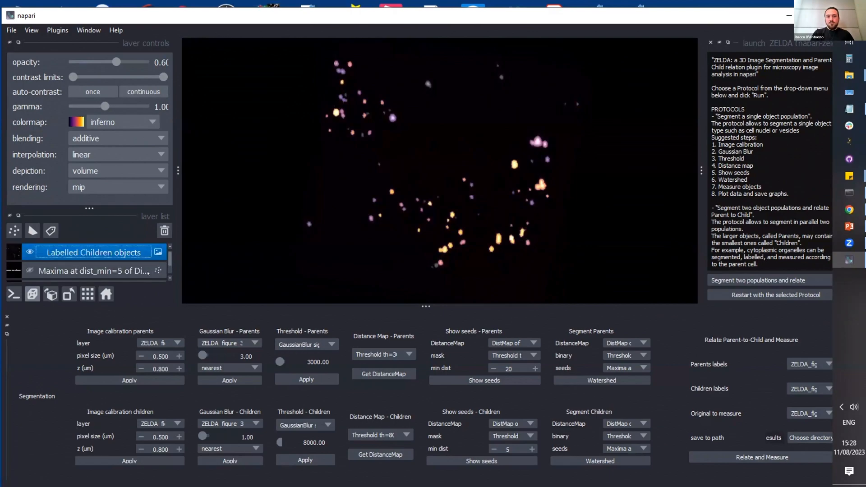
pyautogui.click(170, 279)
pyautogui.click(170, 279)
pyautogui.click(170, 278)
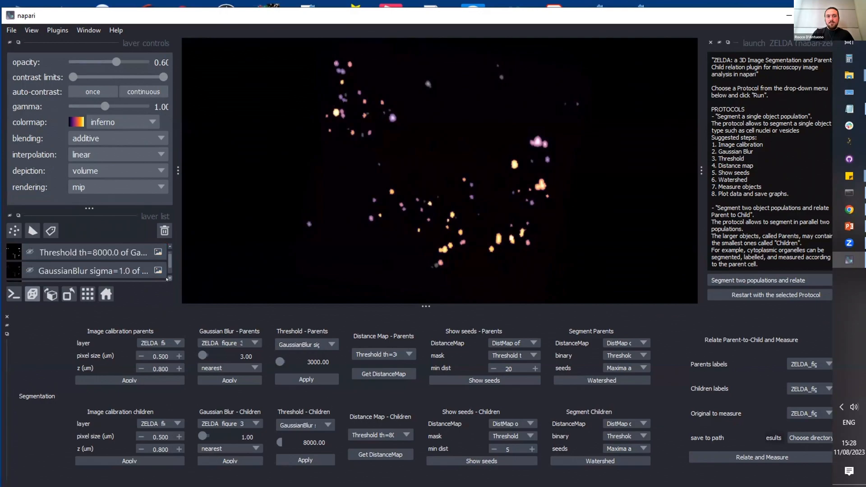
pyautogui.click(170, 278)
pyautogui.click(169, 279)
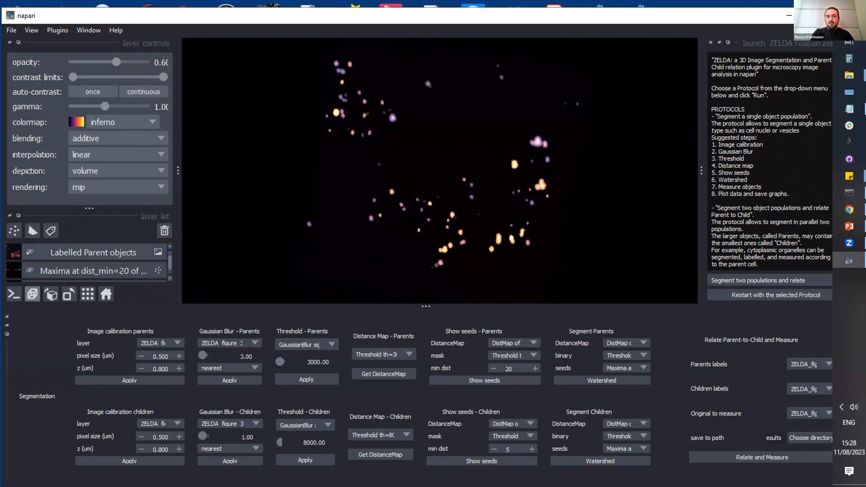
pyautogui.click(29, 252)
pyautogui.click(29, 252)
pyautogui.click(29, 253)
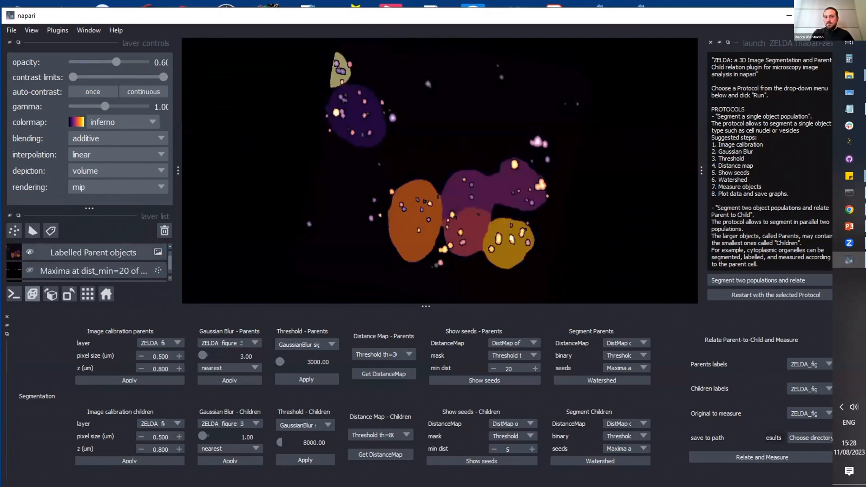
pyautogui.moveTo(459, 220); pyautogui.dragTo(452, 237)
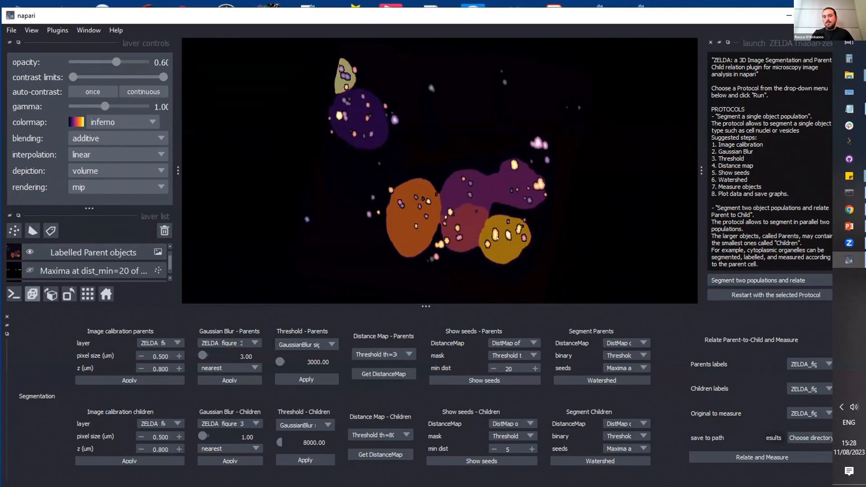
pyautogui.scroll(3, 497, 230)
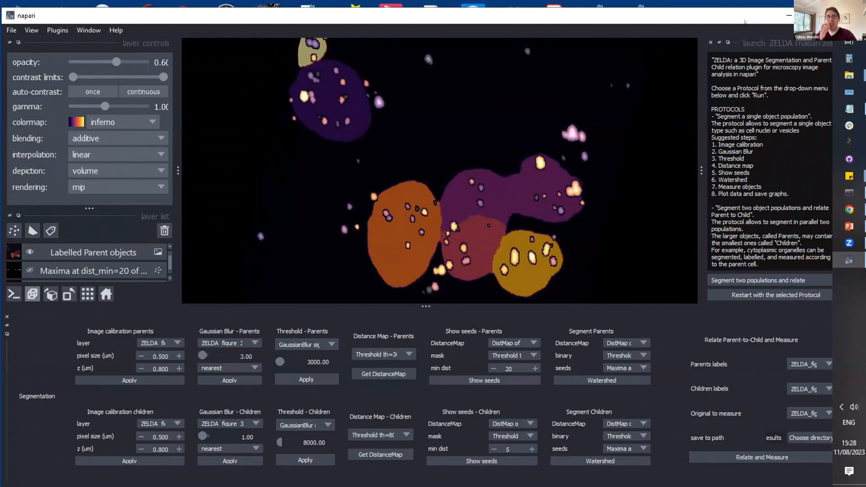
# Step: Set Labelled Parent objects as parents labels, Labelled Children objects as children labels, and the RNA-Ch01 stack as the original to measure
pyautogui.moveTo(738, 19); pyautogui.dragTo(706, 16)
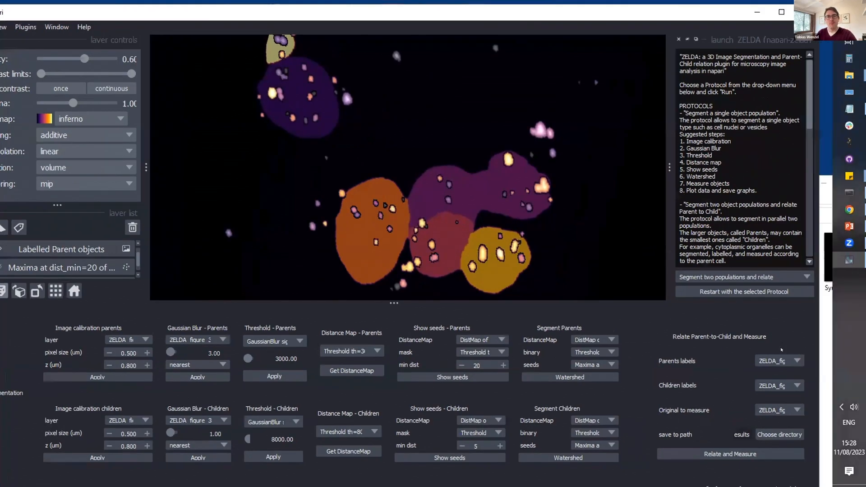
pyautogui.click(779, 361)
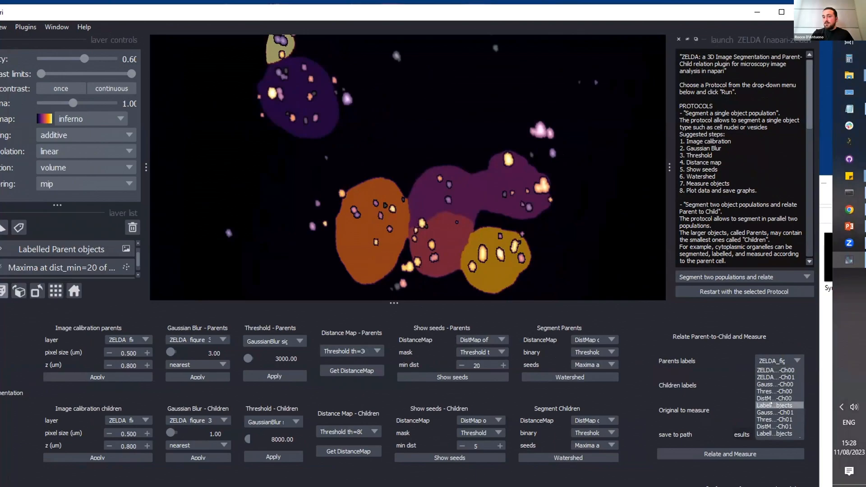
pyautogui.click(772, 404)
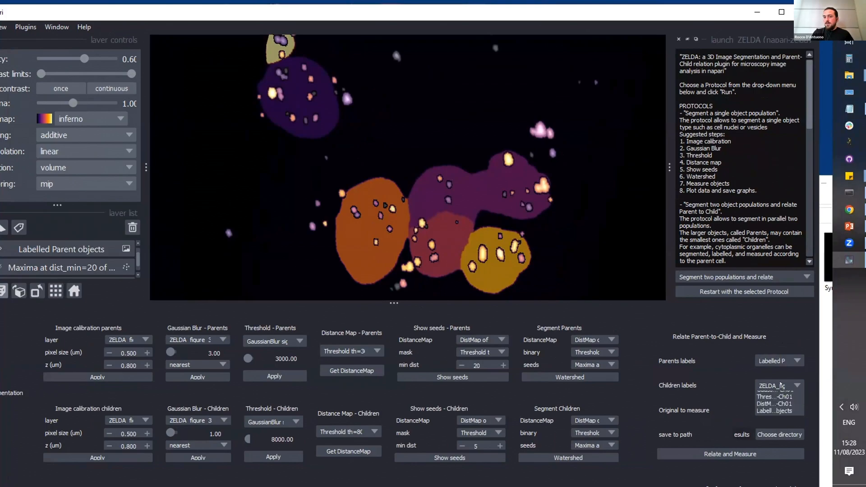
pyautogui.click(780, 386)
pyautogui.click(775, 427)
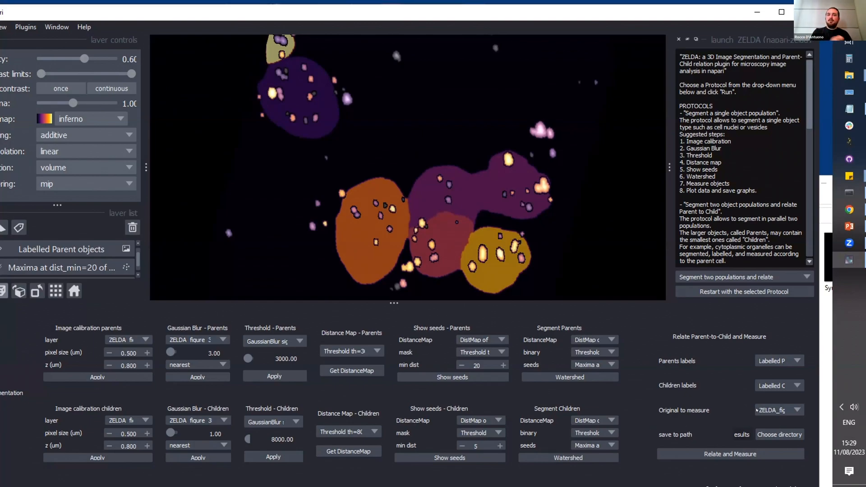
pyautogui.click(757, 410)
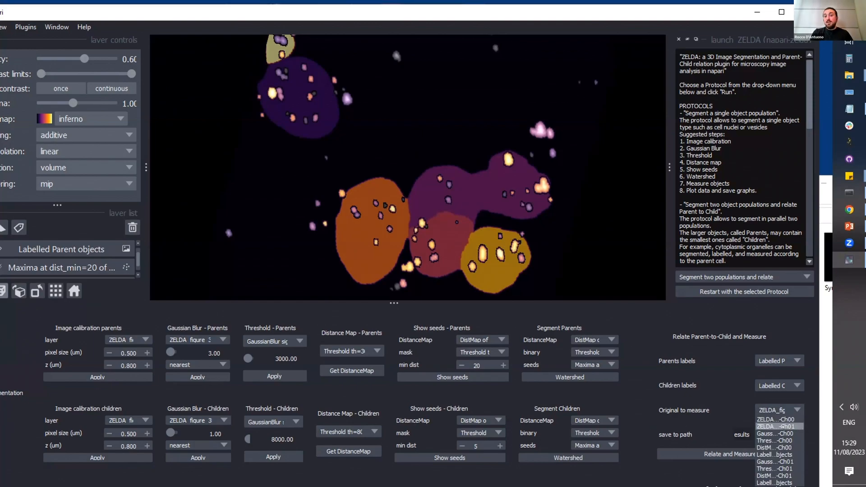
pyautogui.click(783, 426)
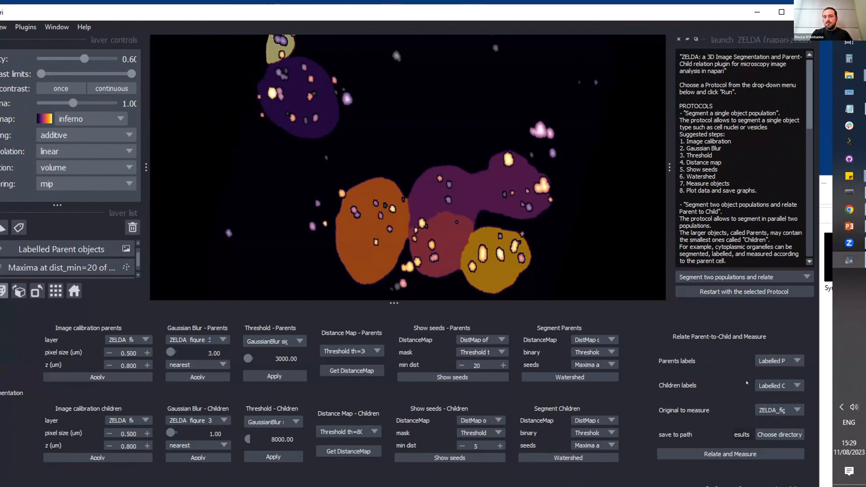
# Step: Choose the results folder as save path, run Relate and Measure, and read the full convex hull warning
pyautogui.click(780, 435)
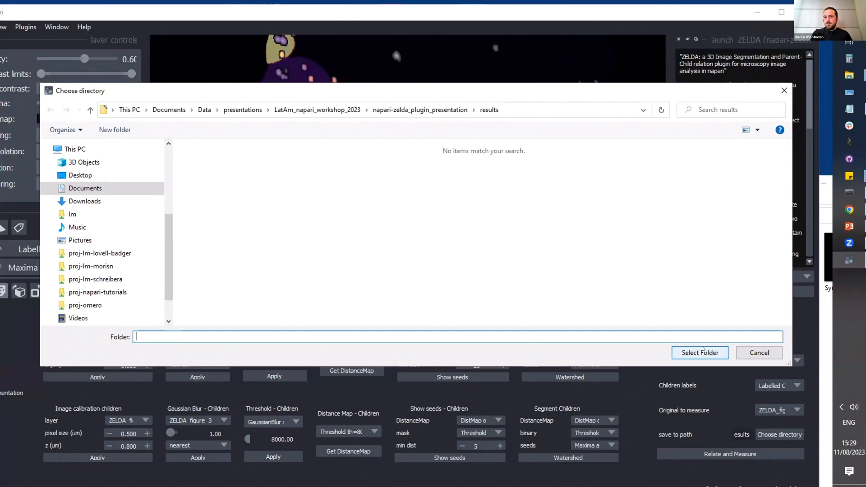
pyautogui.click(700, 352)
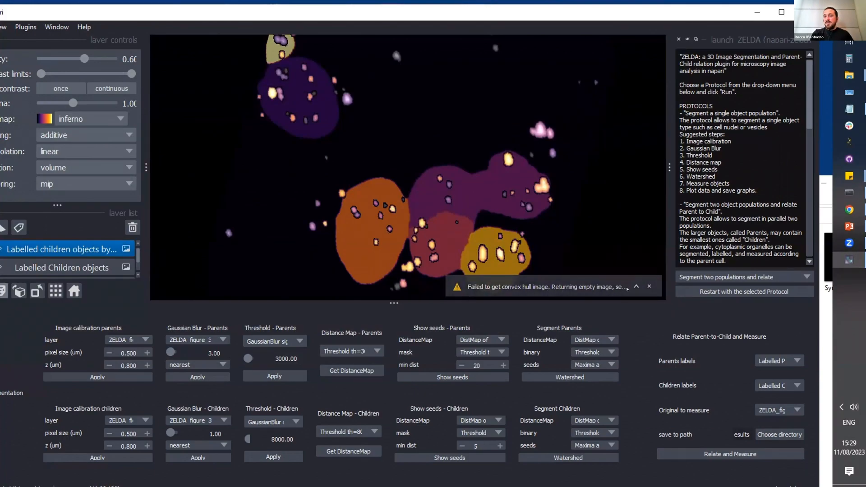
pyautogui.click(637, 287)
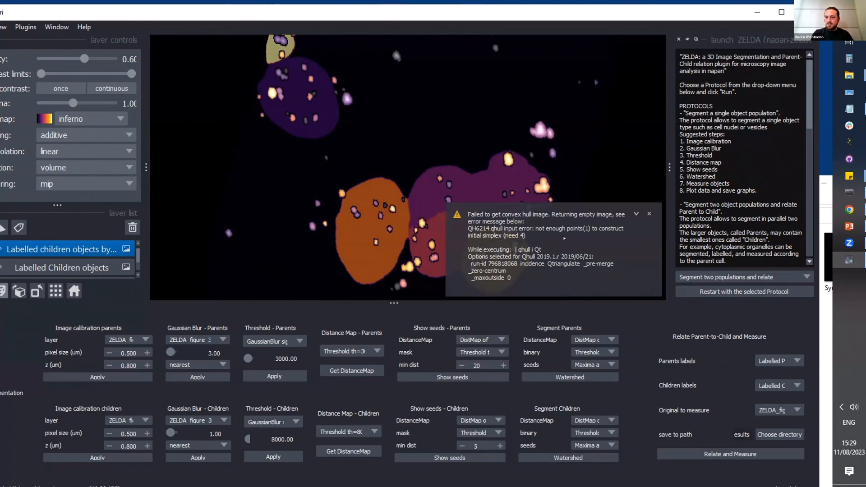
pyautogui.click(635, 212)
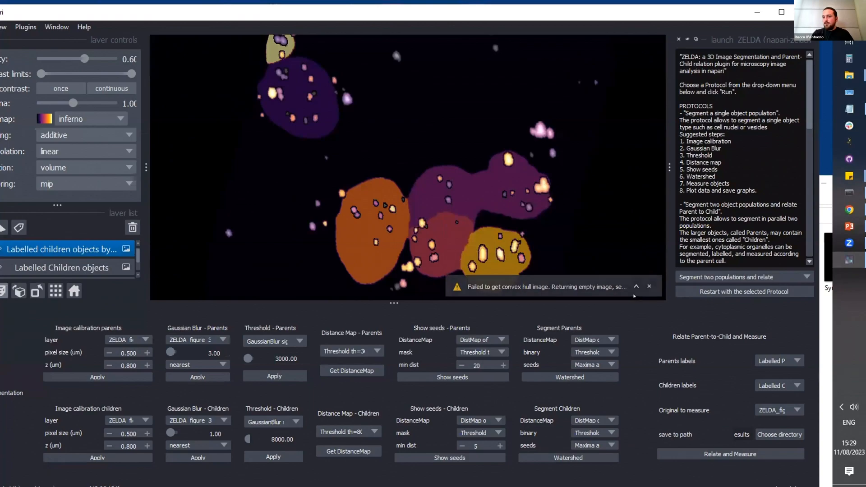
# Step: Switch to File Explorer and open Results_parents-children.csv from the results folder of napari-zelda_plugin_presentation in Excel
pyautogui.moveTo(849, 75)
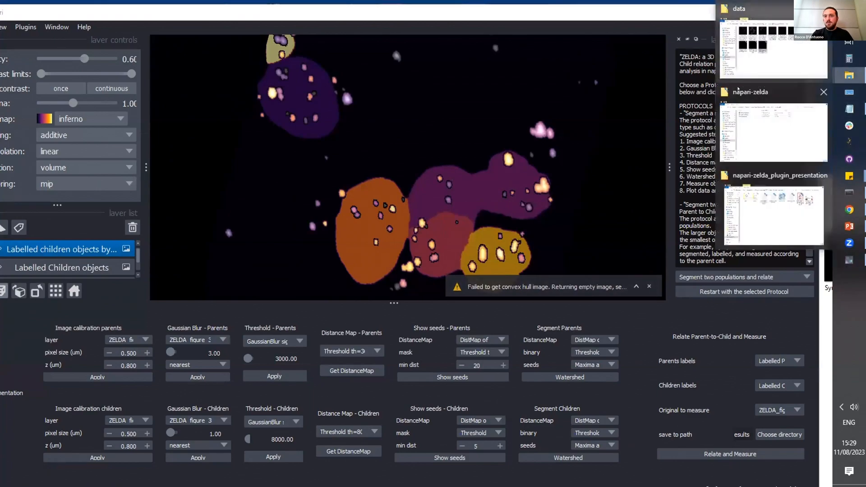
pyautogui.click(783, 56)
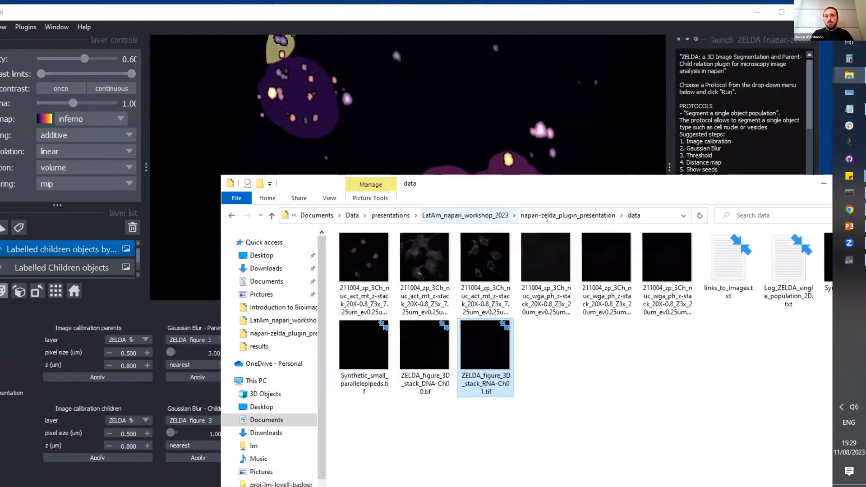
pyautogui.click(569, 216)
pyautogui.doubleClick(359, 261)
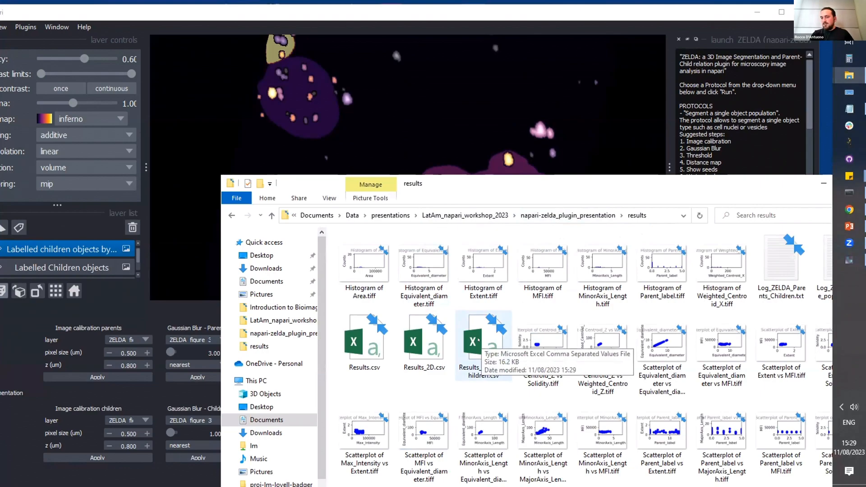
pyautogui.doubleClick(478, 339)
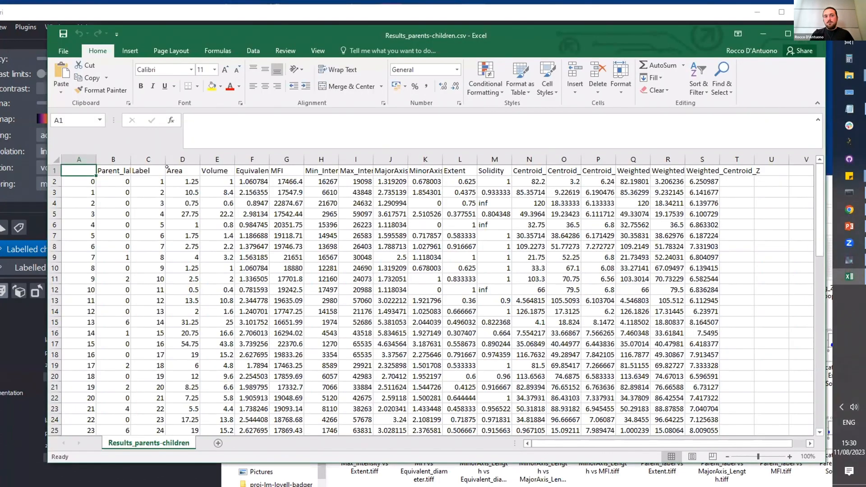
# Step: Examine the Parent_label, Label, Area, Volume and Equivalent_diameter columns of the parents-children results table
pyautogui.click(152, 178)
pyautogui.click(152, 201)
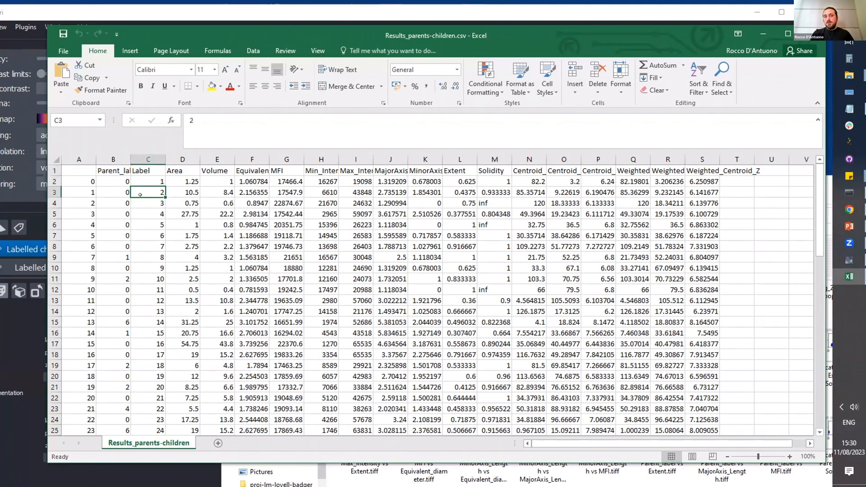
pyautogui.click(114, 245)
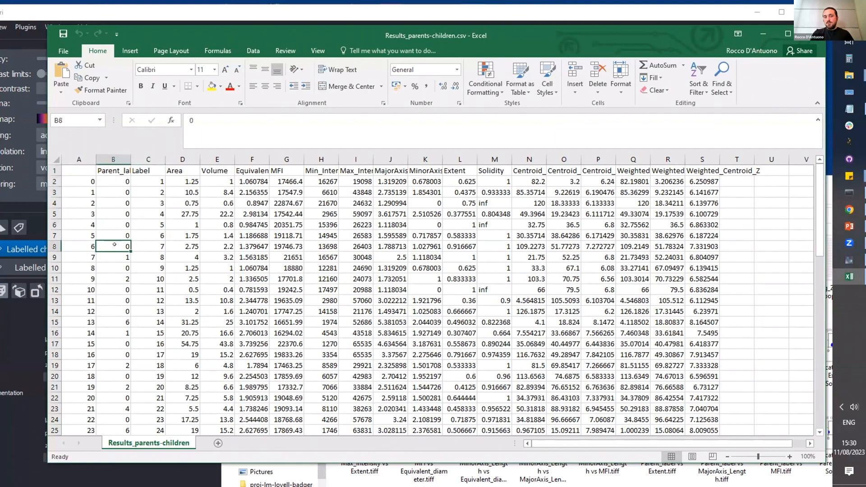
pyautogui.click(108, 192)
pyautogui.click(185, 177)
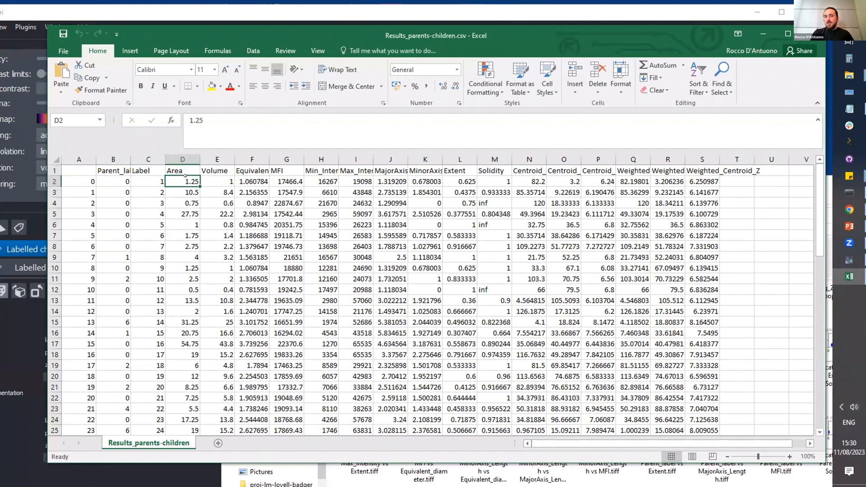
pyautogui.press('Right')
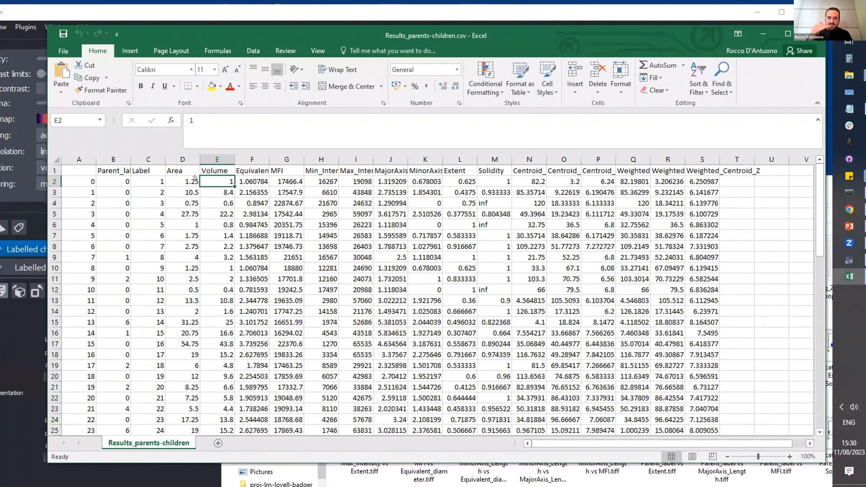
pyautogui.click(13, 334)
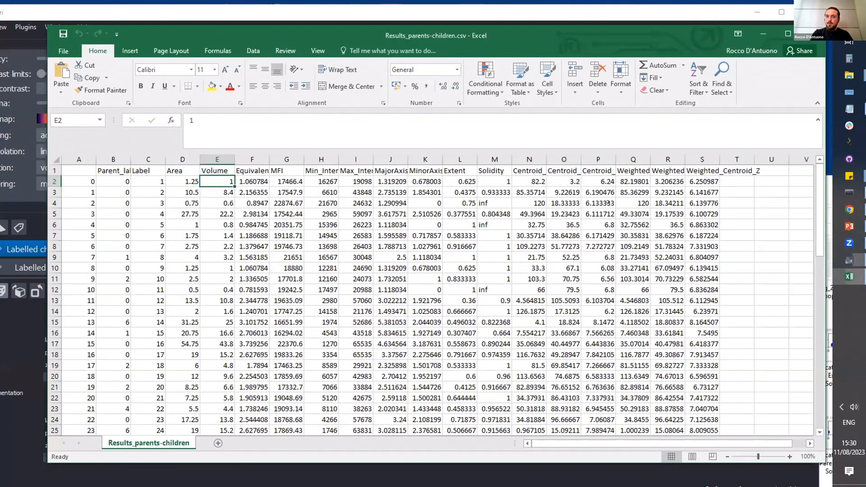
pyautogui.click(850, 277)
pyautogui.click(245, 171)
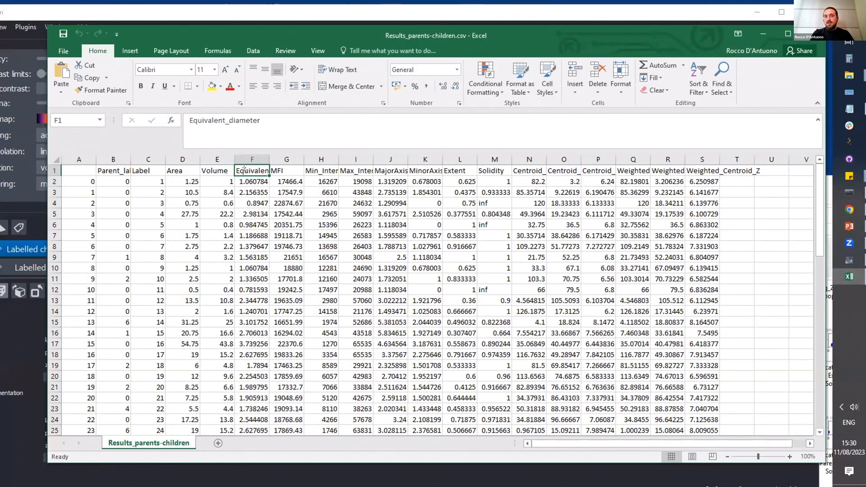
# Step: Examine the results columns from MFI through Weighted_Centroid_Z, and return to the napari window
pyautogui.press('Right')
pyautogui.press('Right')
pyautogui.press('Right')
pyautogui.press('Right')
pyautogui.press('Right')
pyautogui.press('Right')
pyautogui.press('Right')
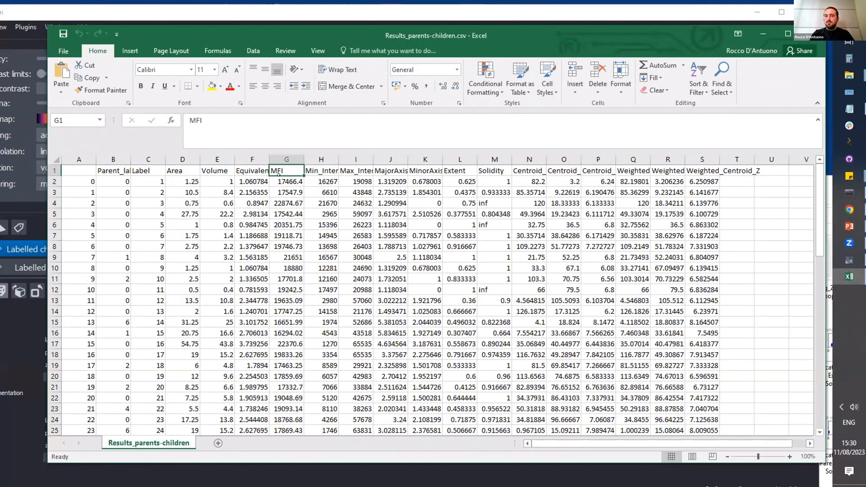
pyautogui.press('Right')
pyautogui.press('Right')
pyautogui.press('Right')
pyautogui.press('Right')
pyautogui.press('Right')
pyautogui.press('Right')
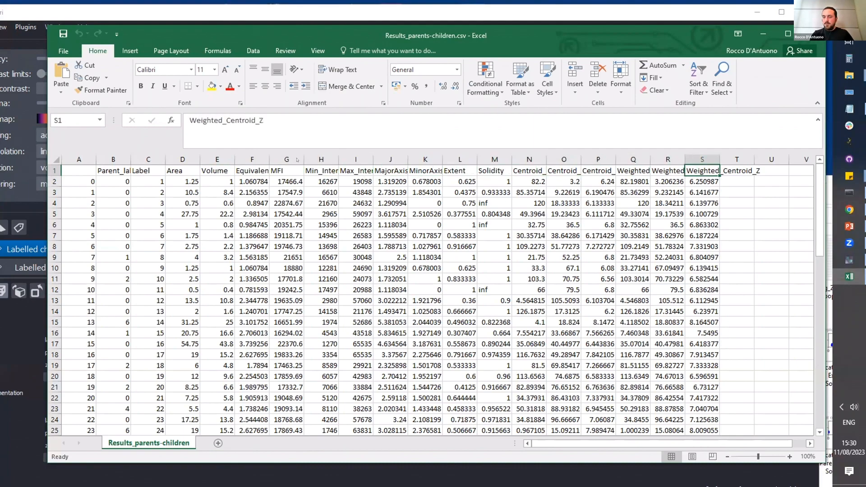
pyautogui.click(763, 34)
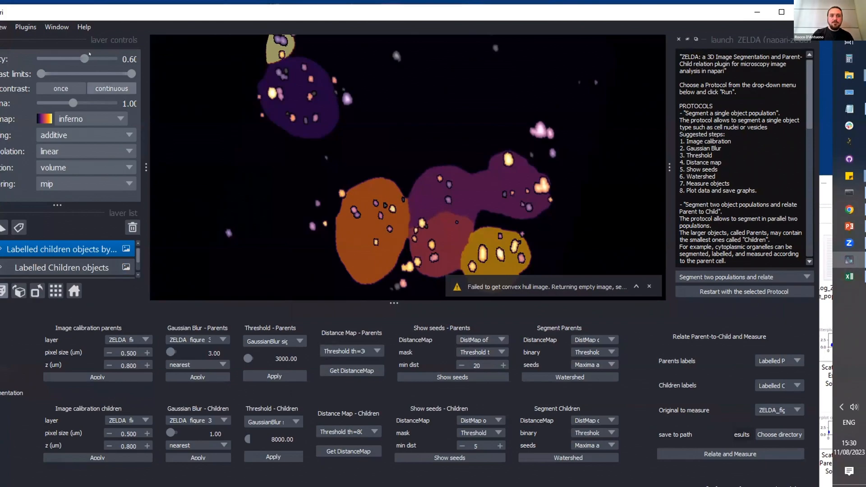
pyautogui.moveTo(88, 12); pyautogui.dragTo(142, 13)
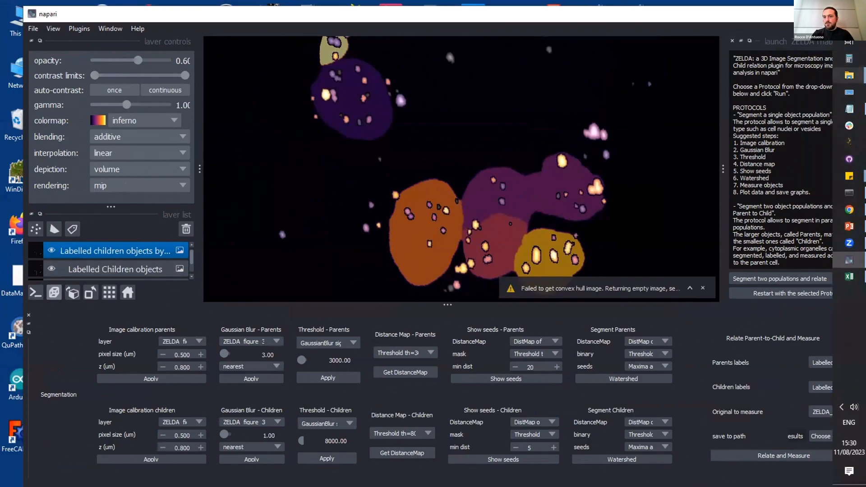
pyautogui.moveTo(850, 75)
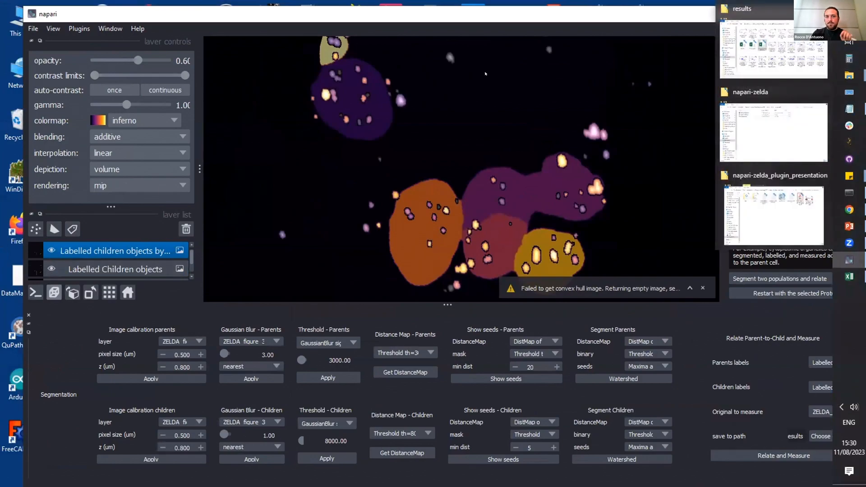
pyautogui.moveTo(115, 19); pyautogui.dragTo(98, 20)
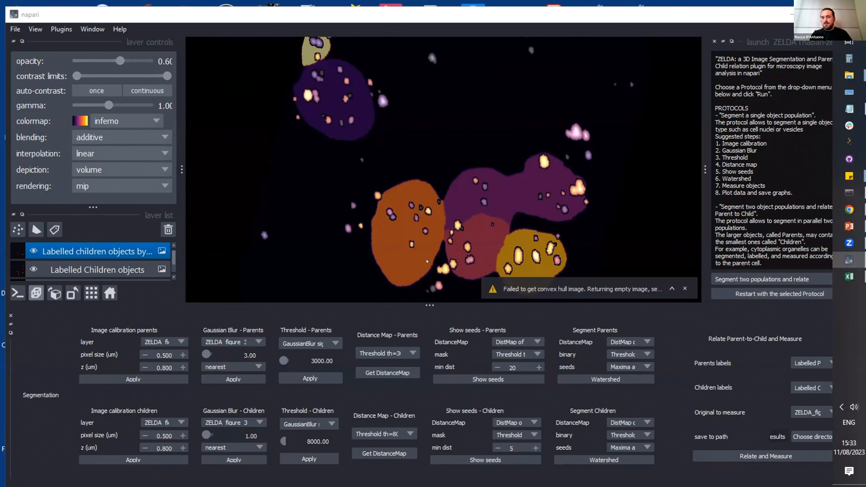
# Step: Apply the parents Gaussian Blur with sigma 3.00 in nearest mode to the Labelled Children objects layer
pyautogui.click(211, 342)
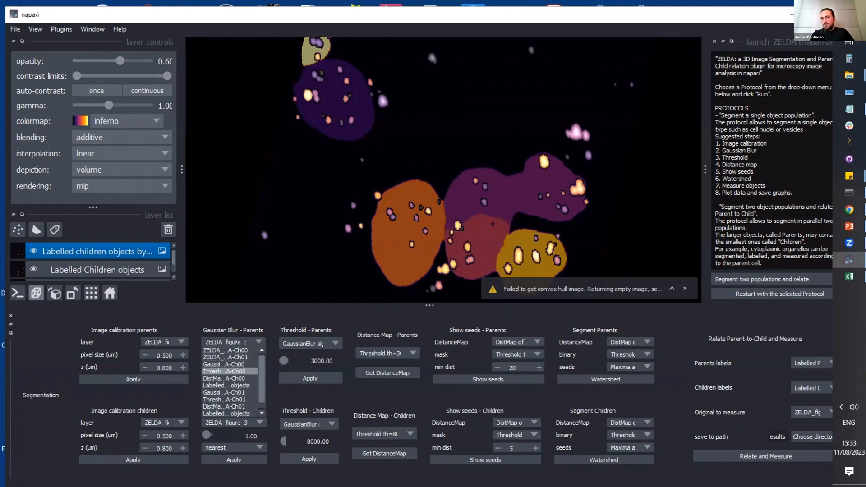
pyautogui.click(228, 412)
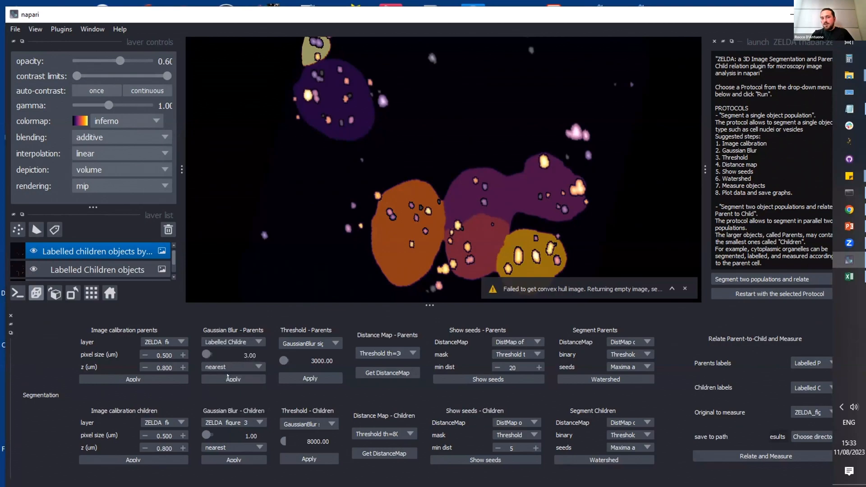
pyautogui.click(229, 379)
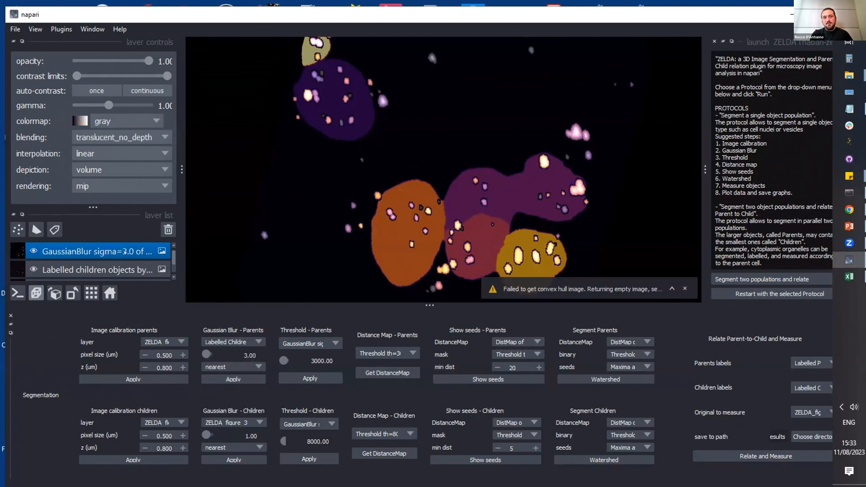
# Step: Hide the layer of labelled children objects by parent, and check the visibility of the other children layers
pyautogui.click(34, 269)
pyautogui.scroll(-5, 31, 265)
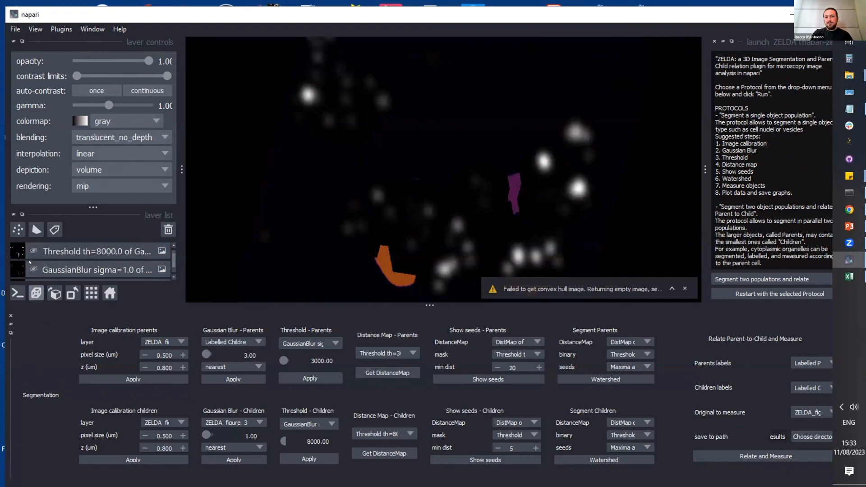
pyautogui.scroll(1, 30, 262)
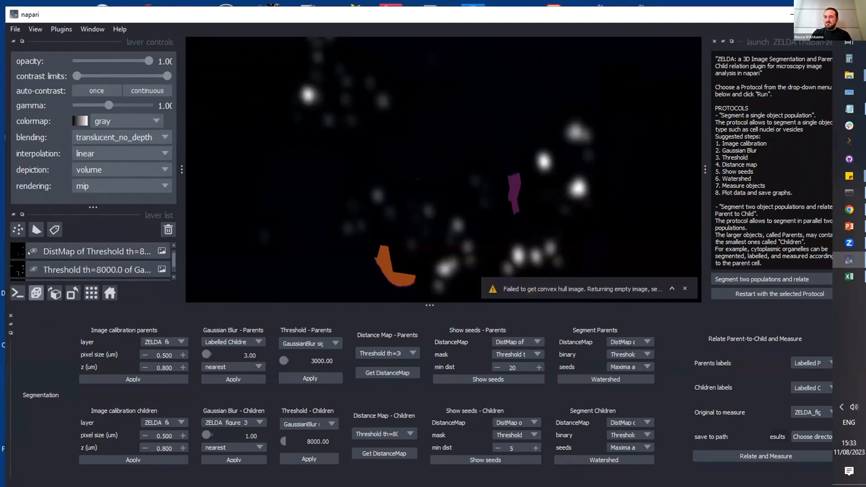
pyautogui.scroll(2, 29, 254)
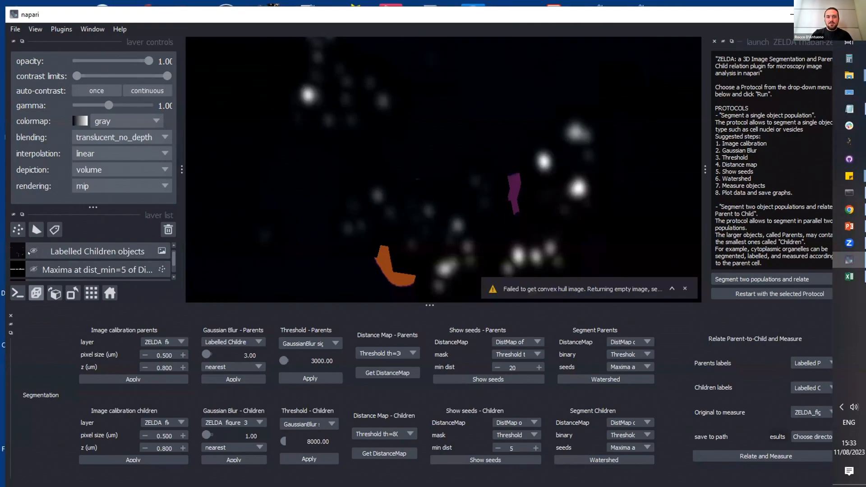
pyautogui.scroll(1, 29, 254)
pyautogui.scroll(1, 29, 254)
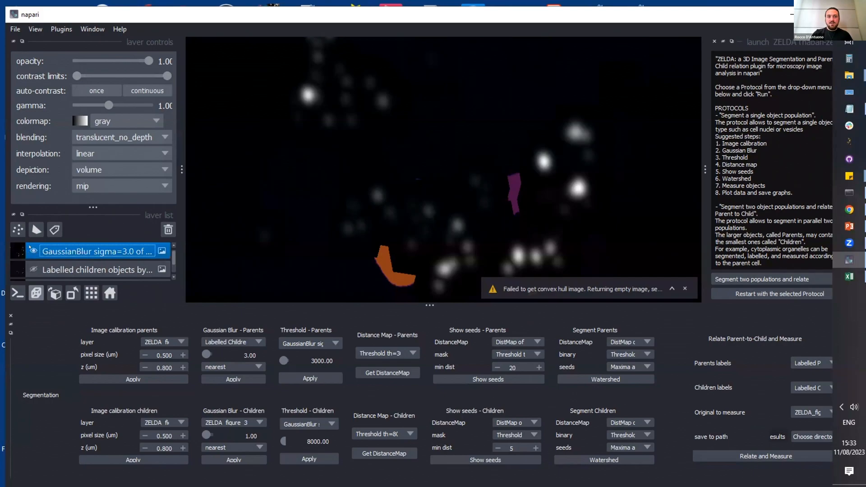
# Step: Inspect the blurred spots in the 3D view and hide the Labelled Parent objects layer
pyautogui.scroll(-3, 331, 244)
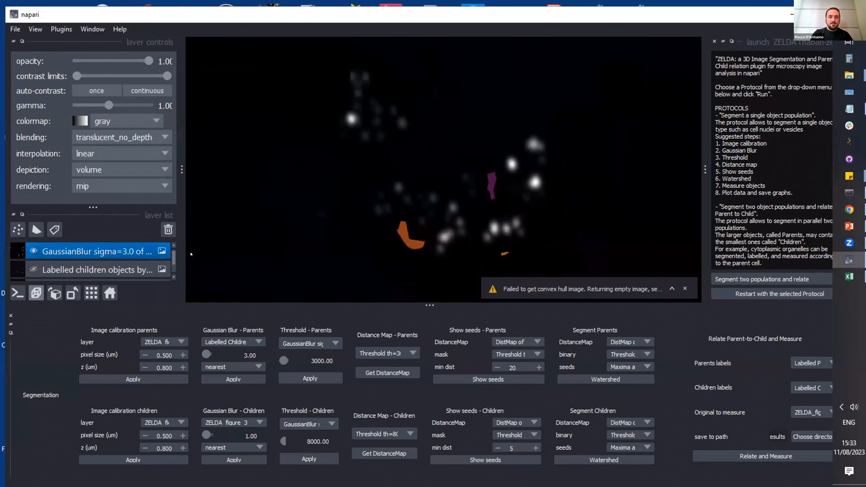
pyautogui.click(110, 293)
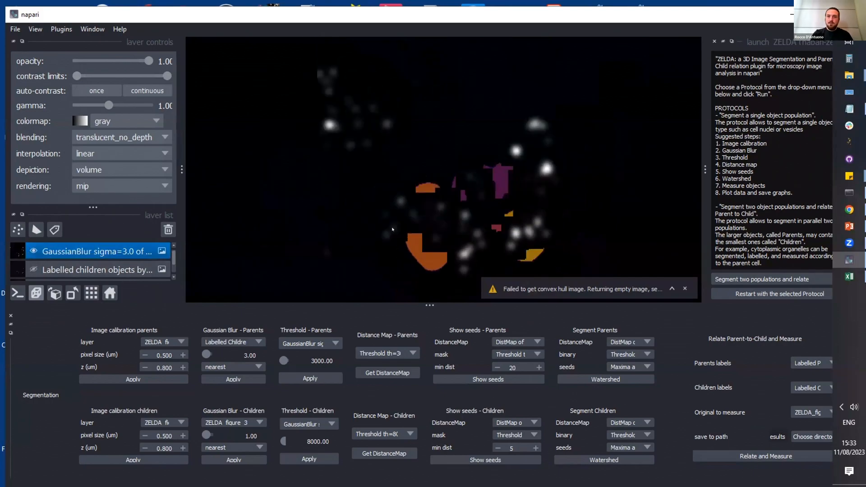
pyautogui.moveTo(453, 236); pyautogui.dragTo(451, 168)
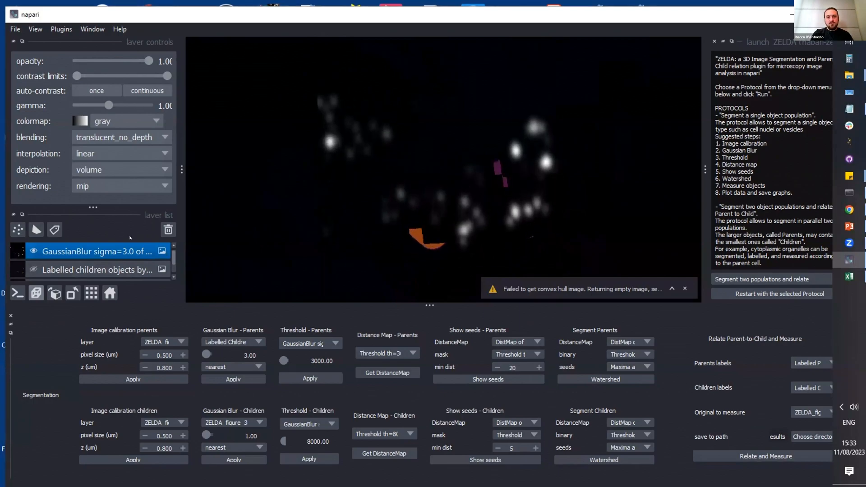
pyautogui.scroll(-5, 28, 263)
pyautogui.scroll(3, 36, 252)
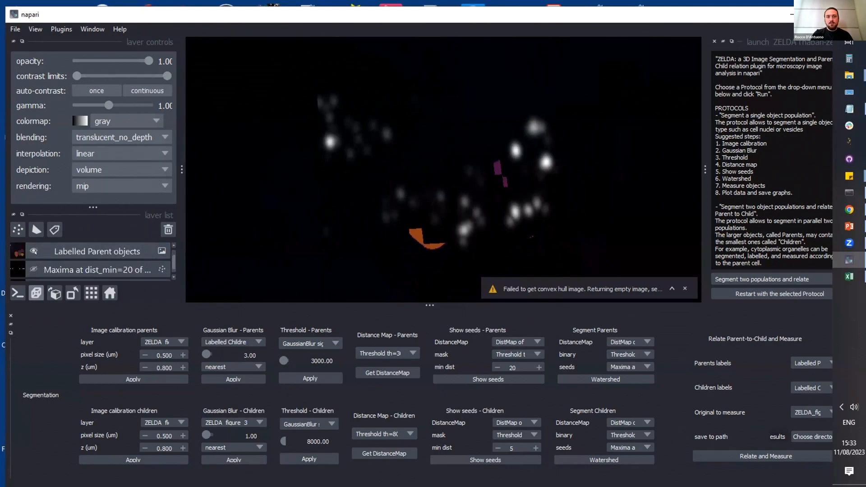
pyautogui.click(32, 250)
# Step: Check through the whole layer list for layers still visible besides the new GaussianBlur sigma=3.0 layer, and inspect its spots in 3D
pyautogui.scroll(-3, 34, 251)
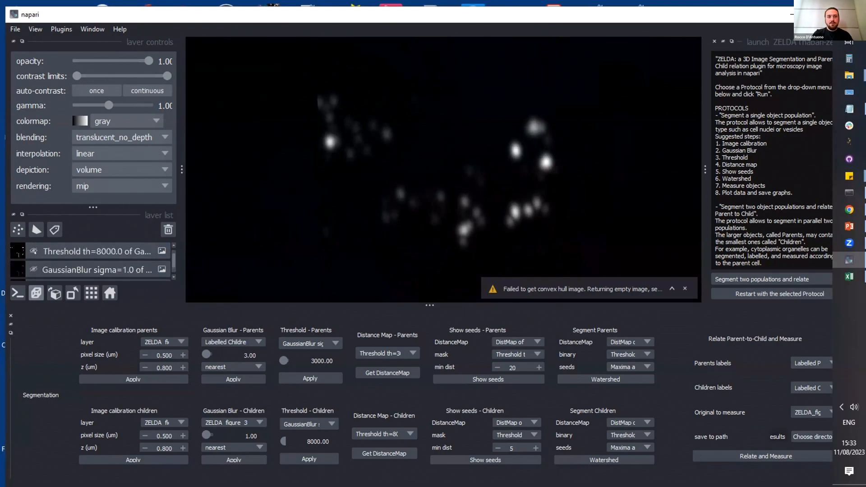
pyautogui.scroll(-4, 34, 251)
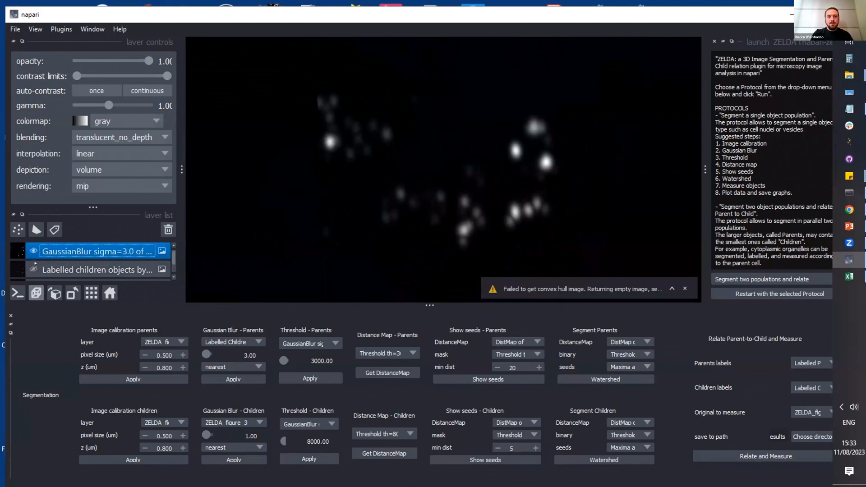
pyautogui.scroll(-1, 34, 263)
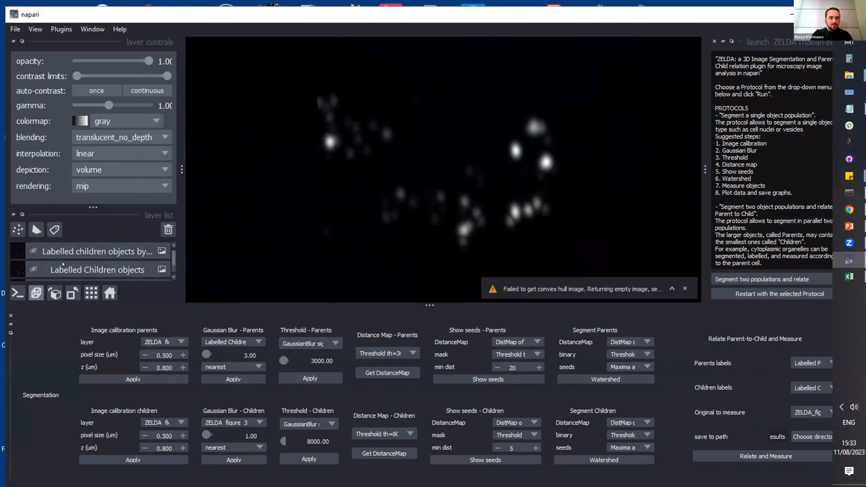
pyautogui.scroll(5, 64, 265)
pyautogui.scroll(-6, 63, 265)
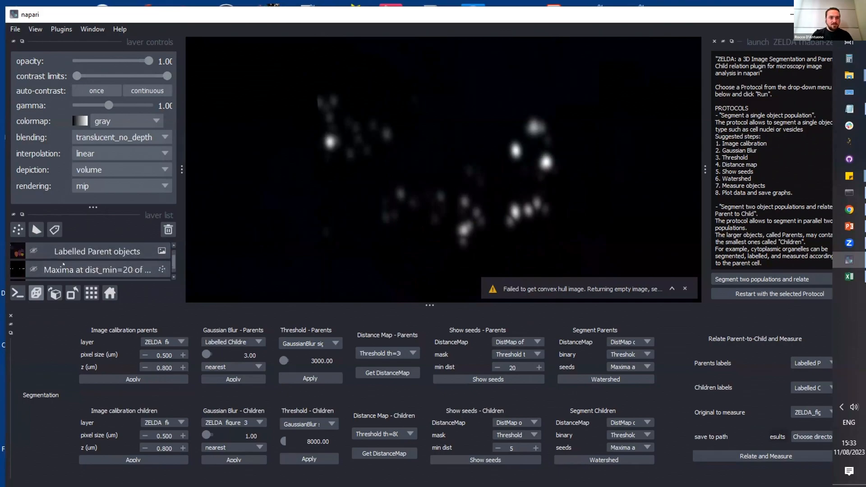
pyautogui.scroll(-1, 63, 265)
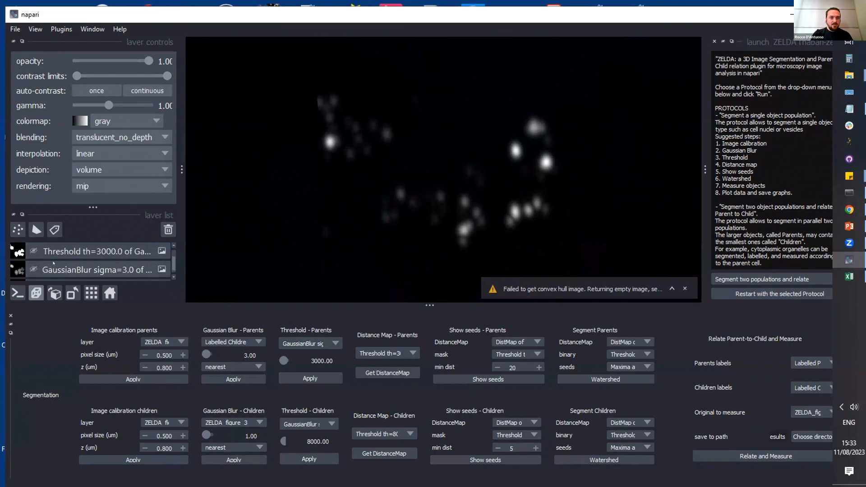
pyautogui.scroll(-2, 53, 264)
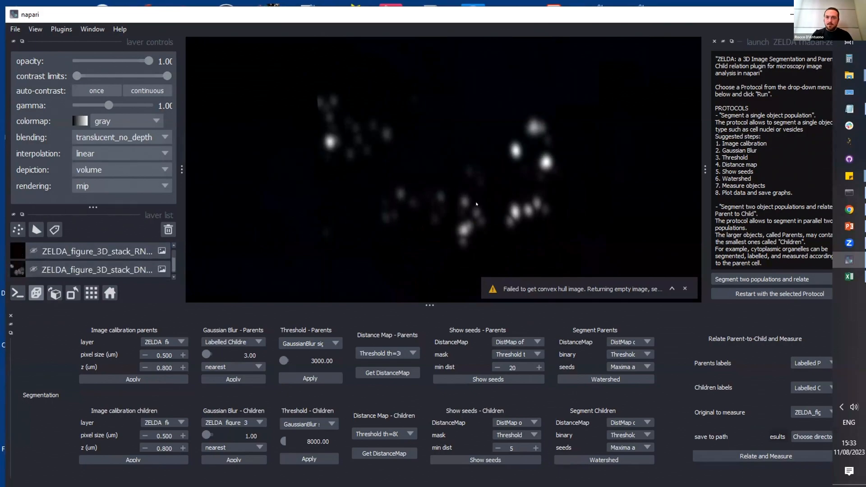
pyautogui.moveTo(476, 204); pyautogui.dragTo(480, 228)
pyautogui.scroll(3, 53, 271)
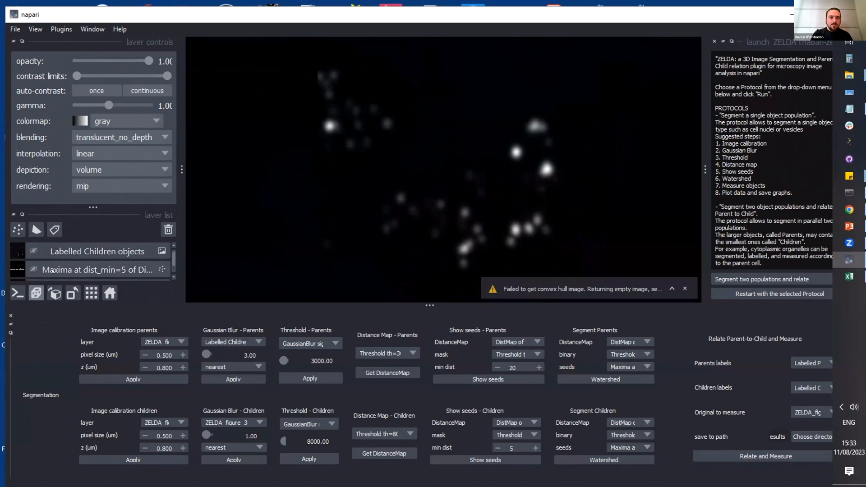
pyautogui.click(30, 252)
pyautogui.click(31, 253)
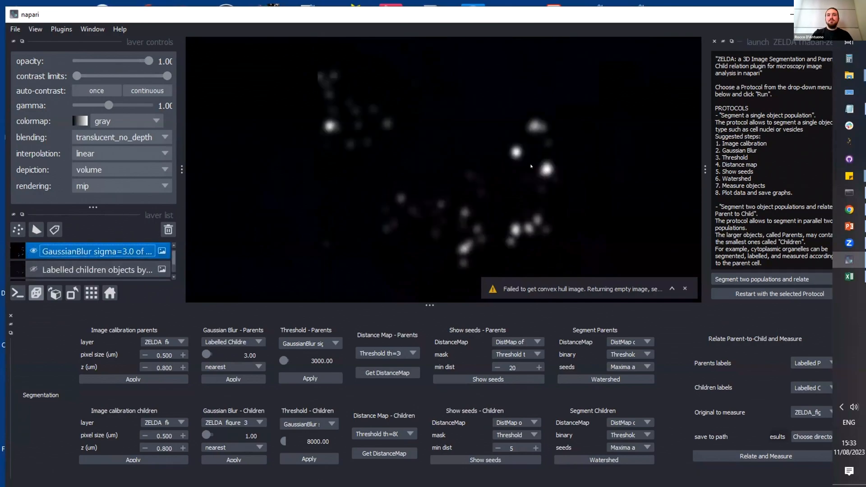
# Step: Dismiss the convex hull warning and display the blurred children image in 2D at slice 10
pyautogui.click(110, 294)
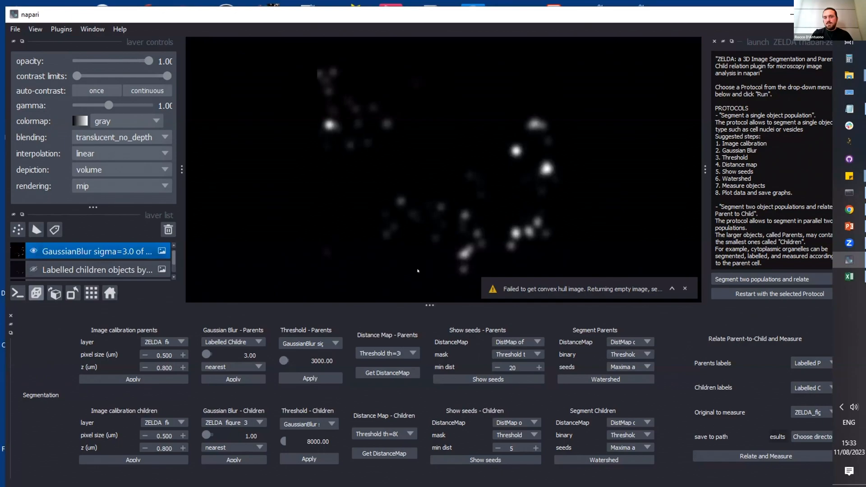
pyautogui.click(686, 290)
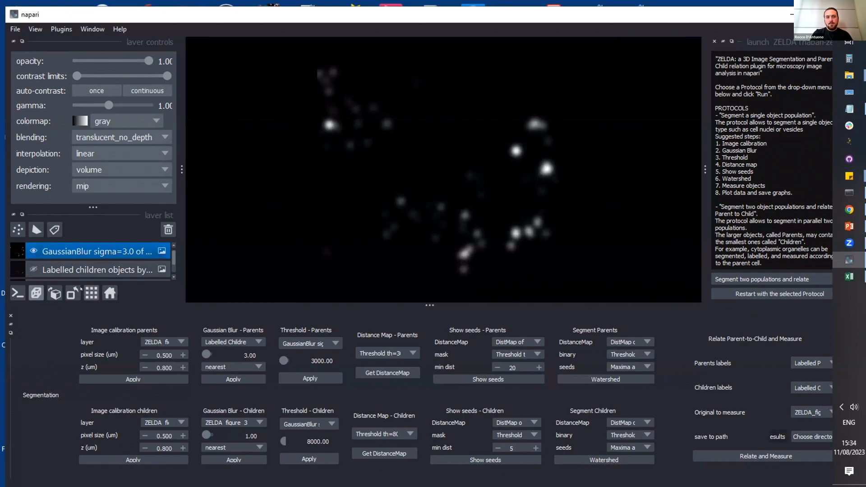
pyautogui.click(36, 294)
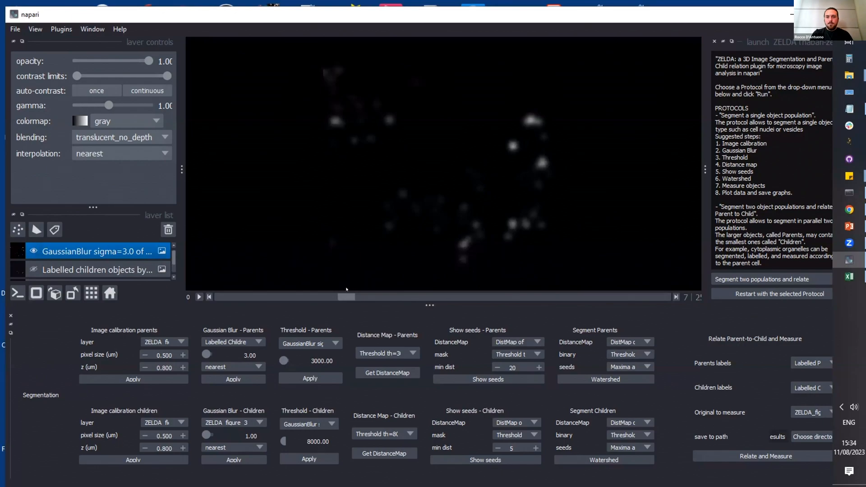
pyautogui.moveTo(358, 297); pyautogui.dragTo(392, 291)
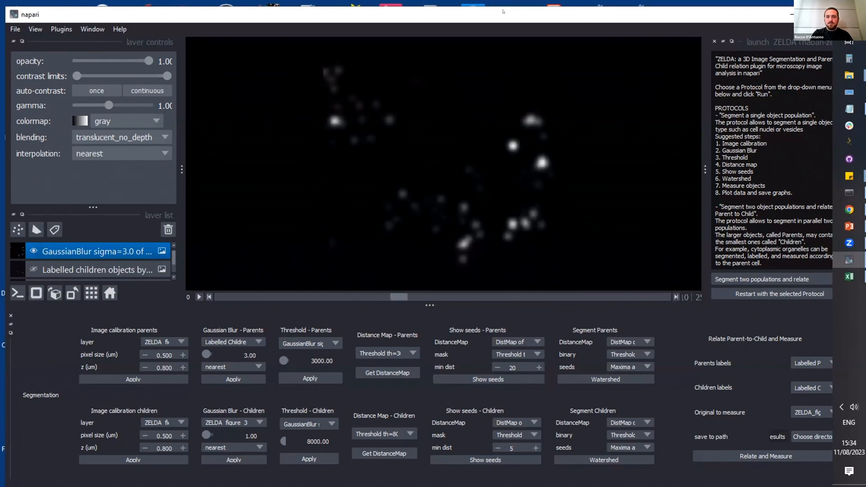
pyautogui.moveTo(503, 5); pyautogui.dragTo(503, 0)
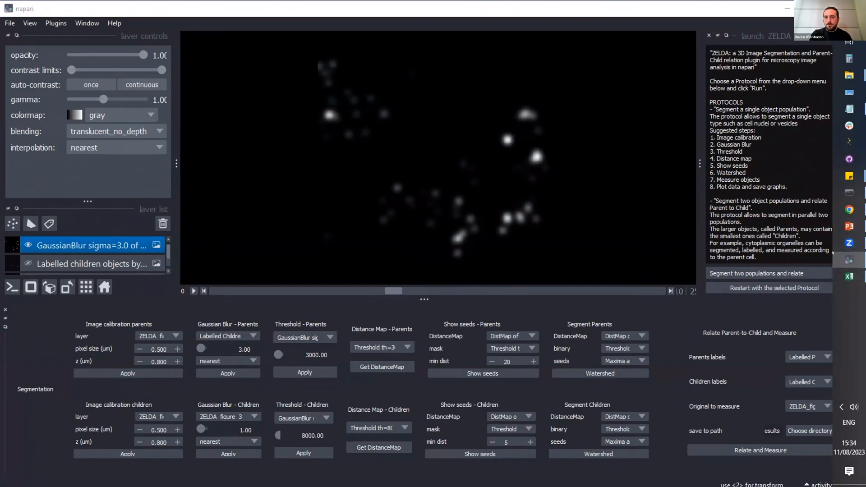
pyautogui.moveTo(850, 243)
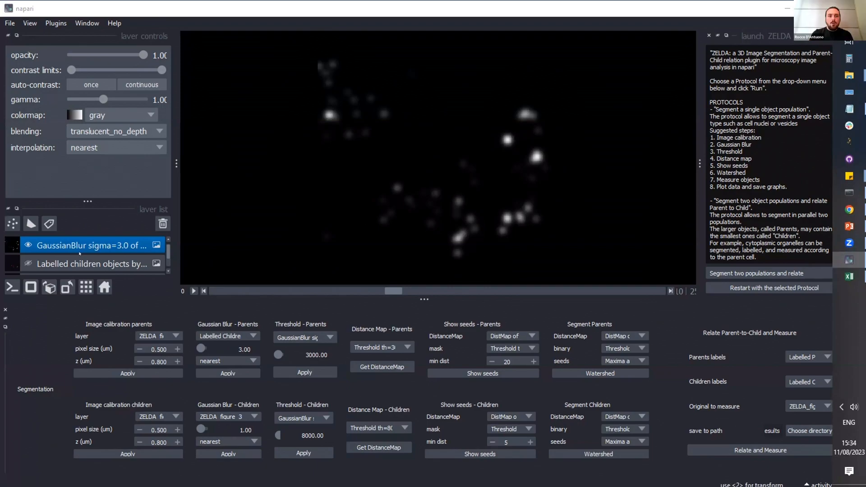
# Step: Select the Threshold th=3000.0 layer and review the available commands for saving layers and screenshots
pyautogui.click(78, 262)
pyautogui.scroll(-2, 79, 256)
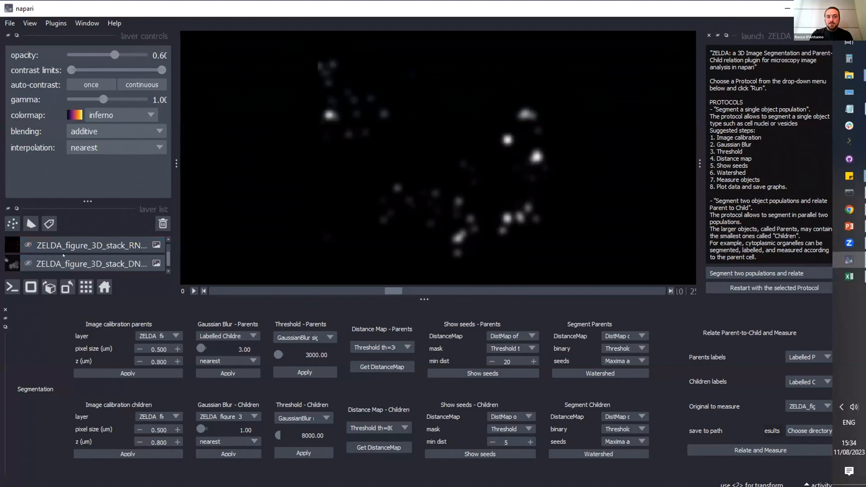
pyautogui.scroll(2, 64, 256)
pyautogui.click(73, 245)
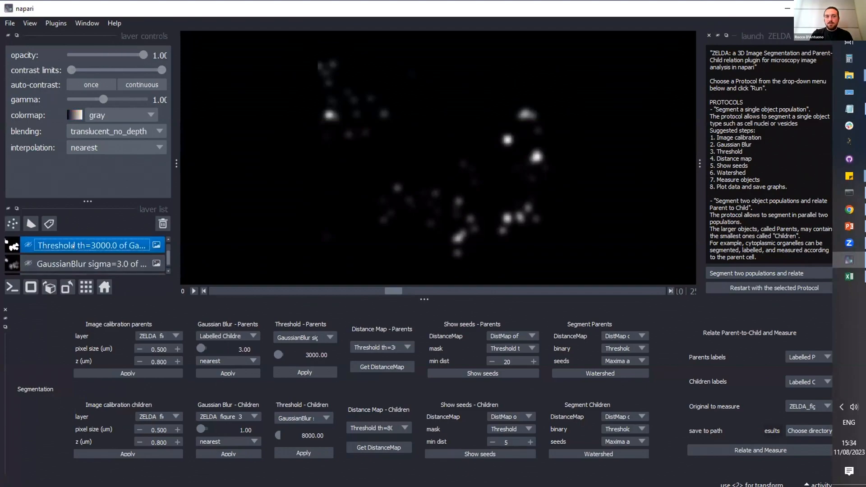
pyautogui.click(9, 23)
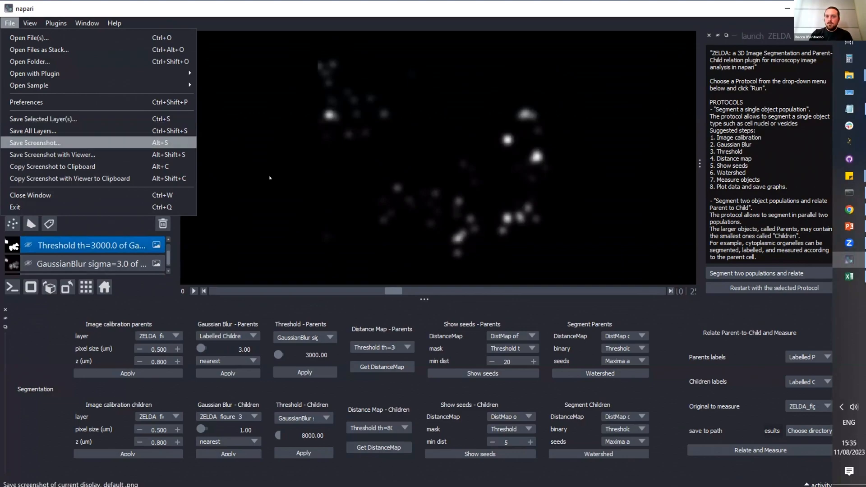
pyautogui.click(442, 261)
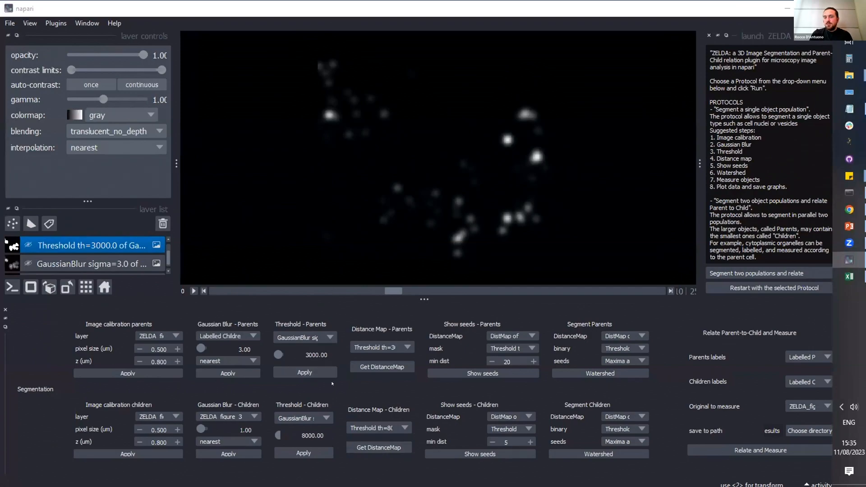
# Step: Review the list of available ZELDA protocols and choose Design a New Protocol
pyautogui.click(763, 274)
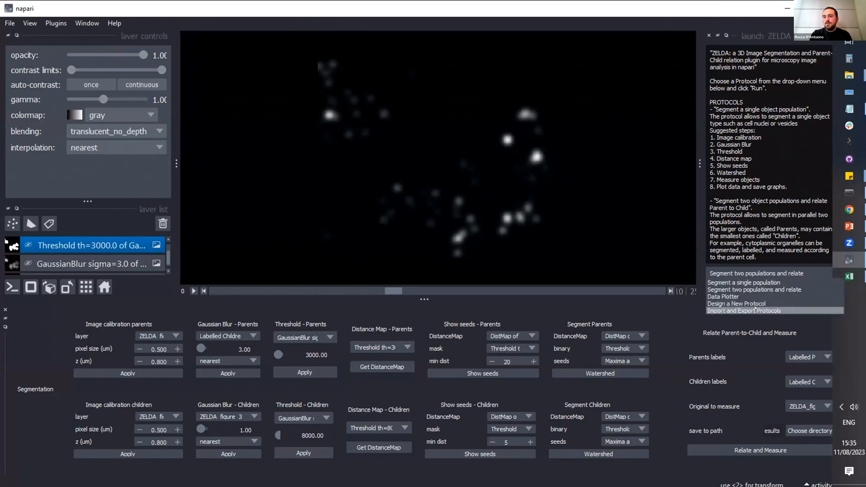
pyautogui.click(754, 290)
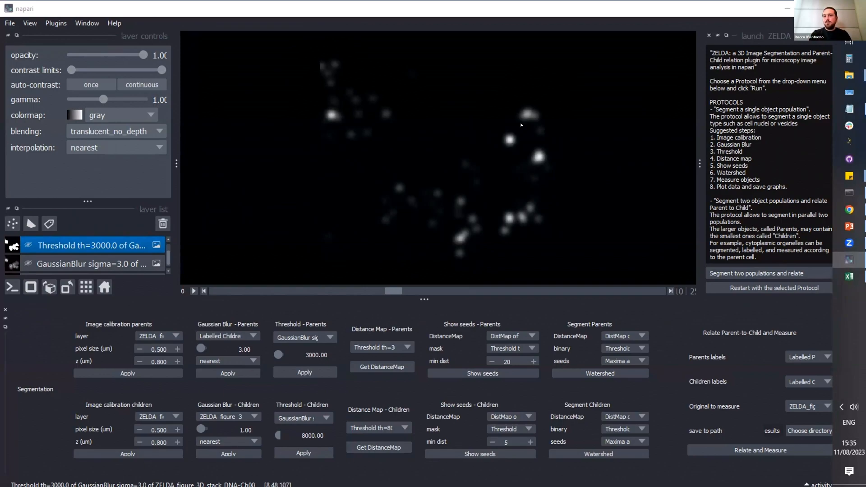
pyautogui.click(740, 273)
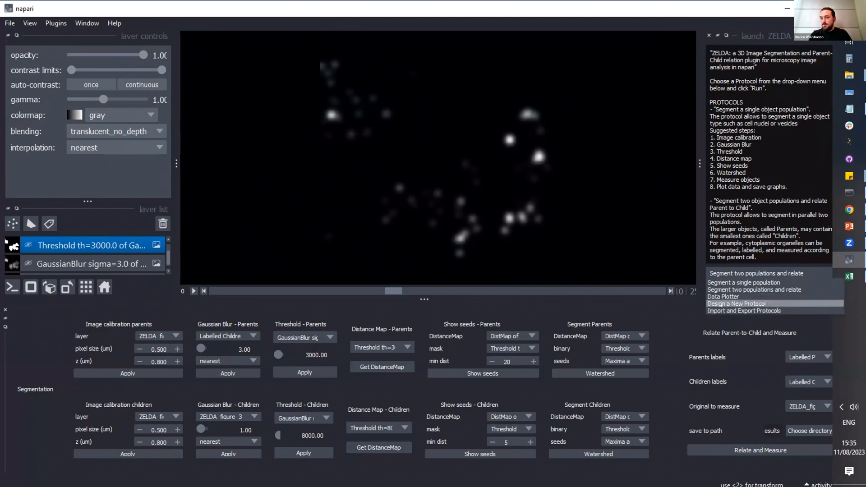
pyautogui.click(737, 304)
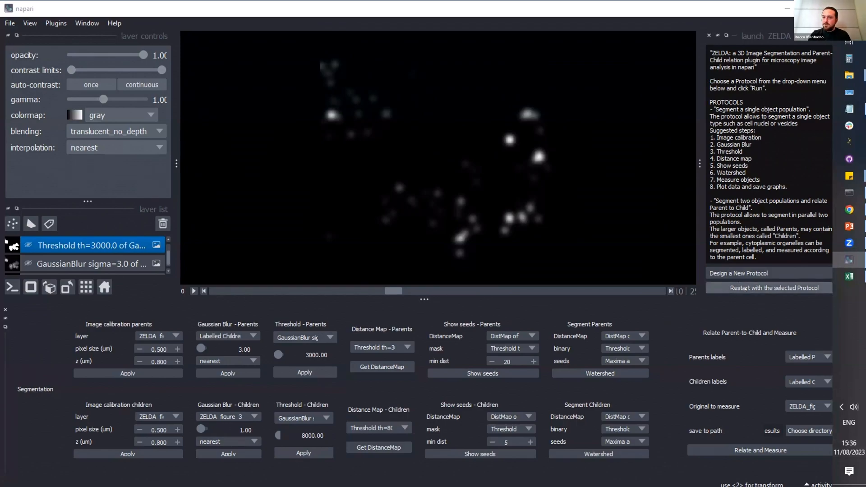
# Step: Detach the Segment two populations and relate panel into its own window and close it
pyautogui.click(5, 326)
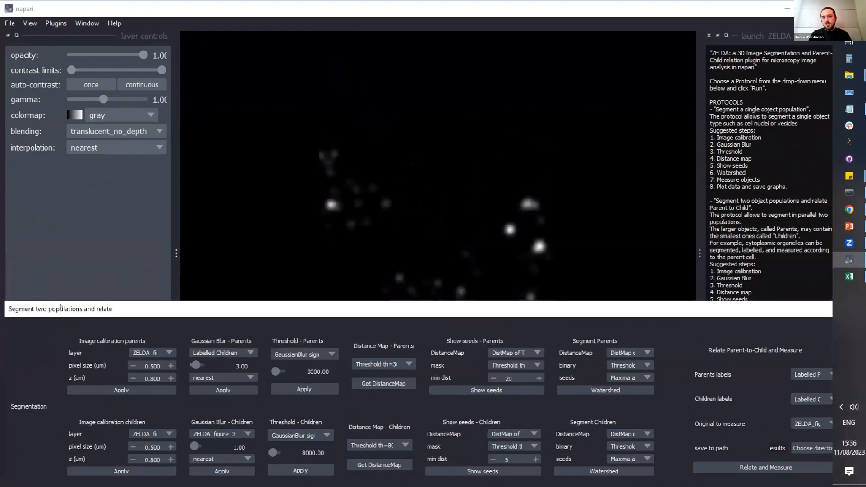
pyautogui.moveTo(61, 307); pyautogui.dragTo(125, 230)
pyautogui.moveTo(731, 236); pyautogui.dragTo(535, 250)
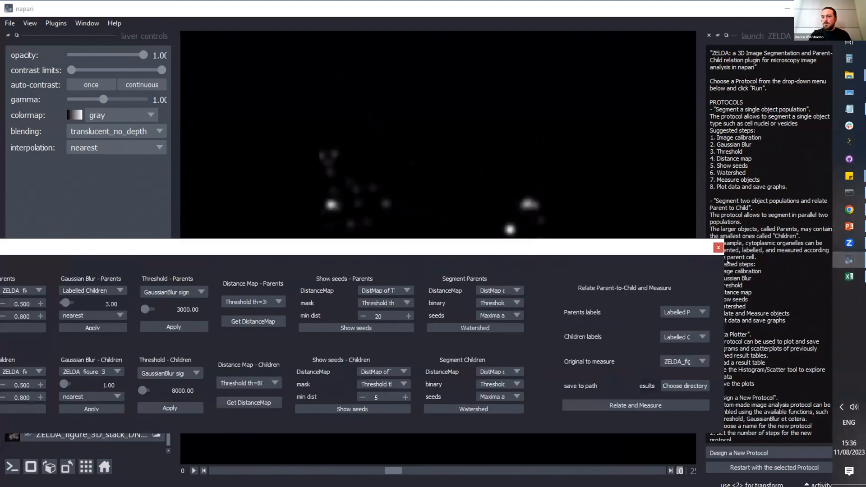
pyautogui.click(719, 248)
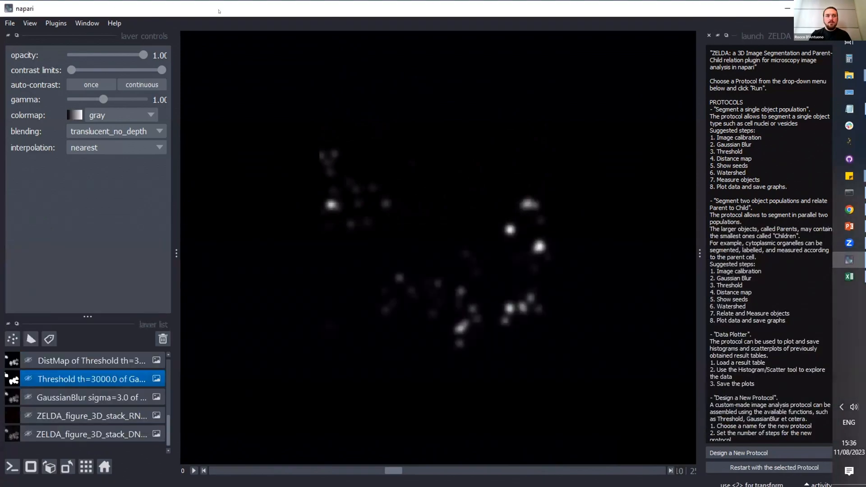
# Step: Shrink the viewer window and move it so the results folder behind it is partly uncovered
pyautogui.moveTo(219, 12); pyautogui.dragTo(258, 22)
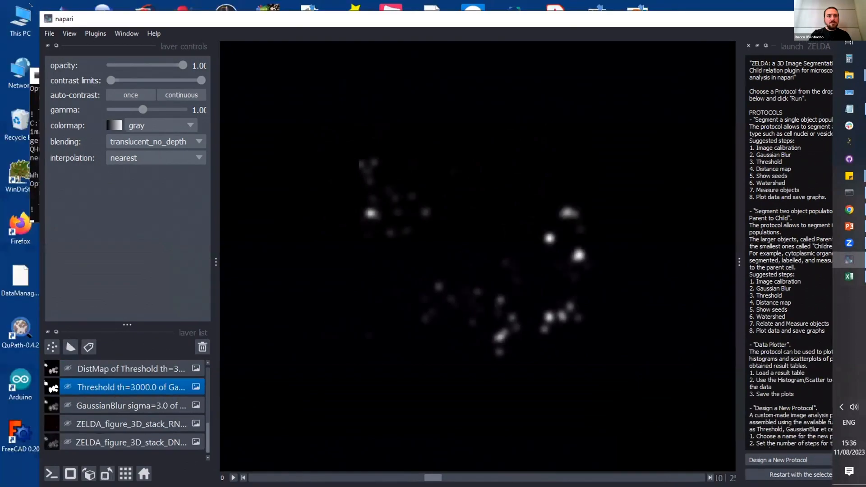
pyautogui.moveTo(376, 176); pyautogui.dragTo(382, 183)
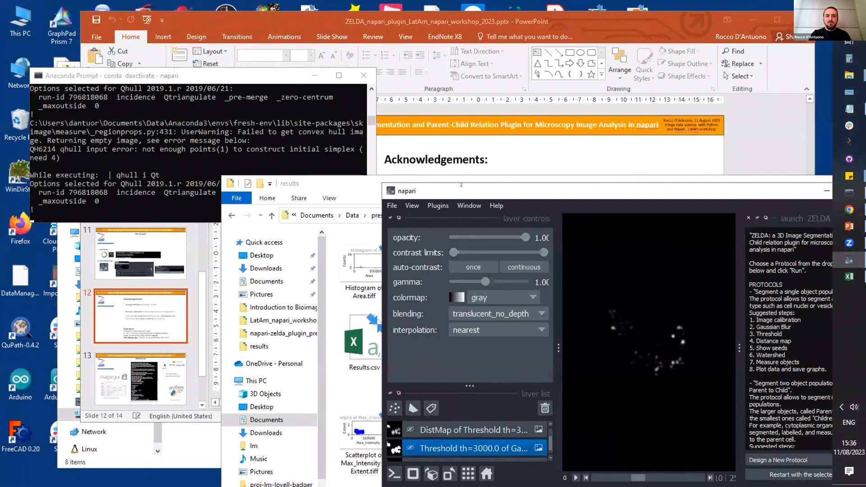
pyautogui.moveTo(462, 190); pyautogui.dragTo(193, 19)
# Step: Restart ZELDA with the Data Plotter protocol
pyautogui.click(548, 290)
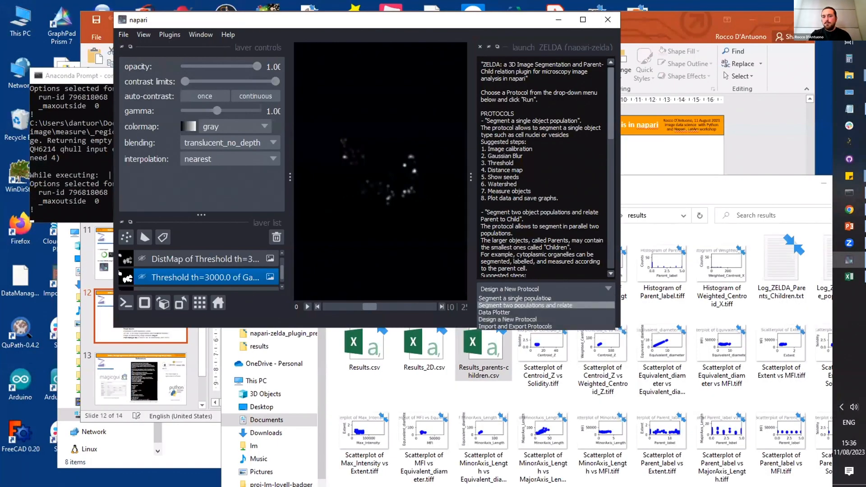
pyautogui.click(540, 312)
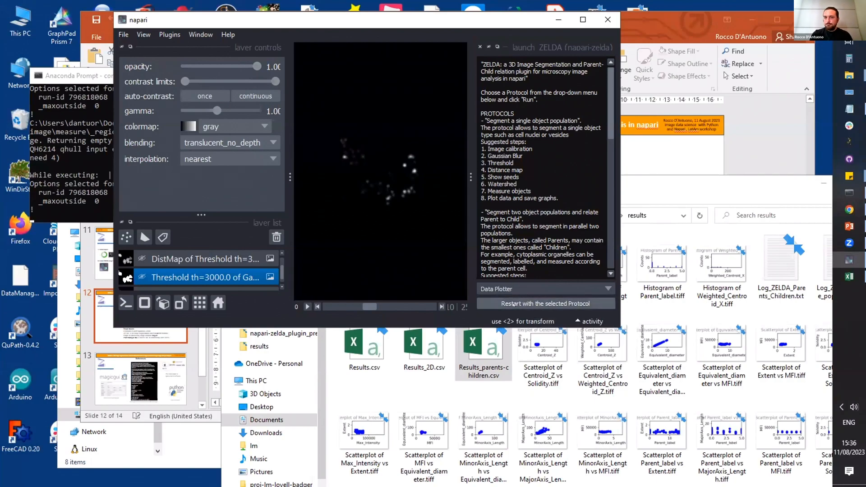
pyautogui.click(512, 304)
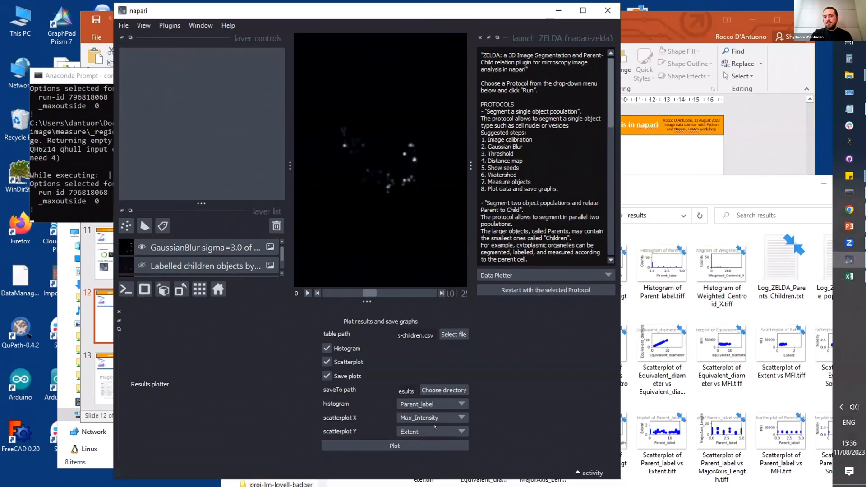
# Step: Look at Results_parents-children.csv in the results folder in File Explorer and return to napari
pyautogui.click(851, 75)
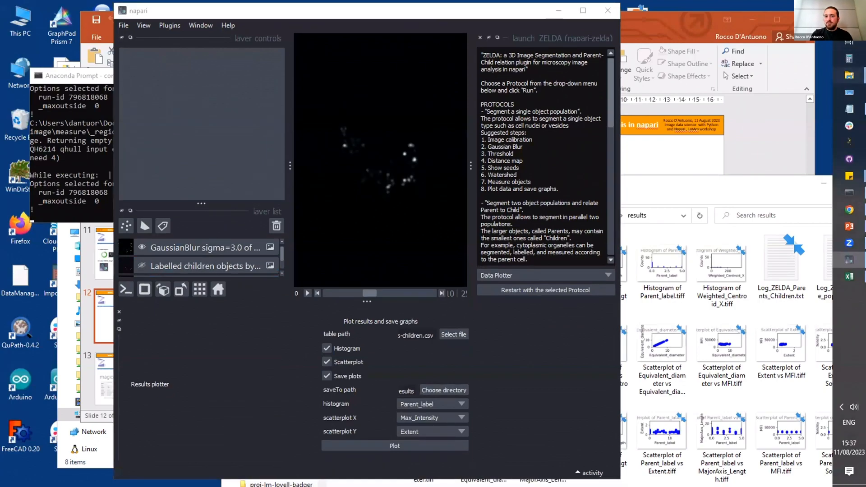
pyautogui.click(804, 32)
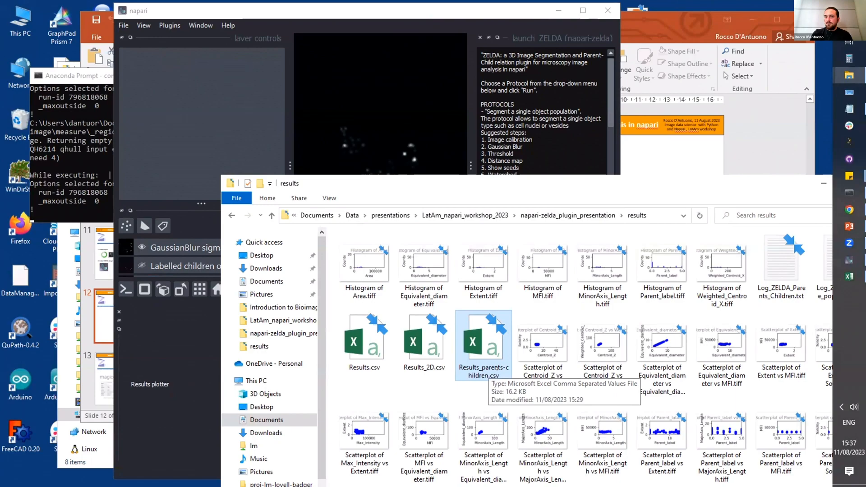
pyautogui.click(202, 436)
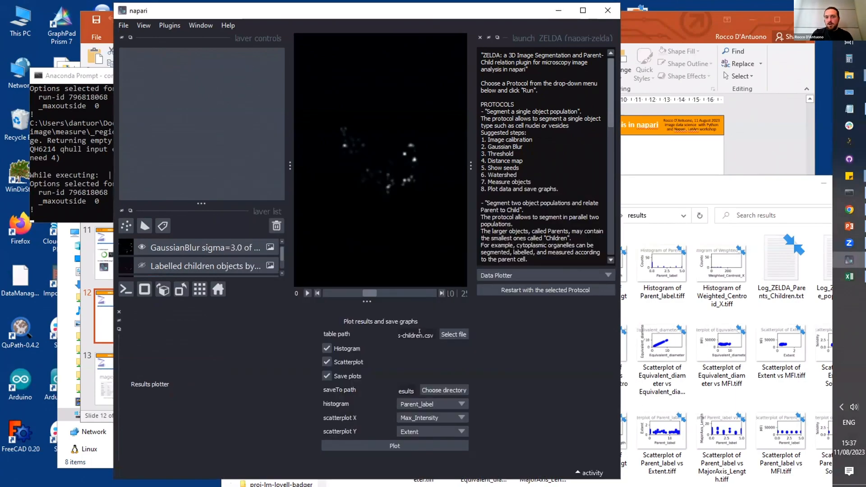
# Step: Load Results_parents-children.csv as the table to plot and set the results folder as the save location
pyautogui.click(443, 335)
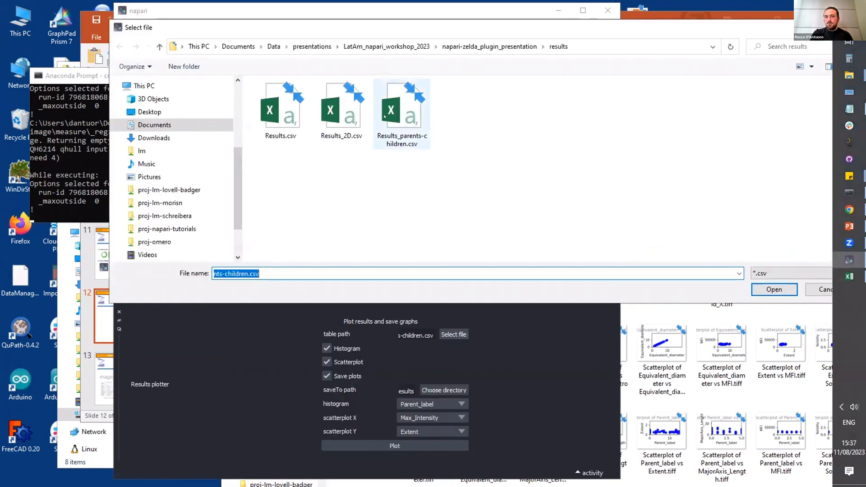
pyautogui.click(400, 125)
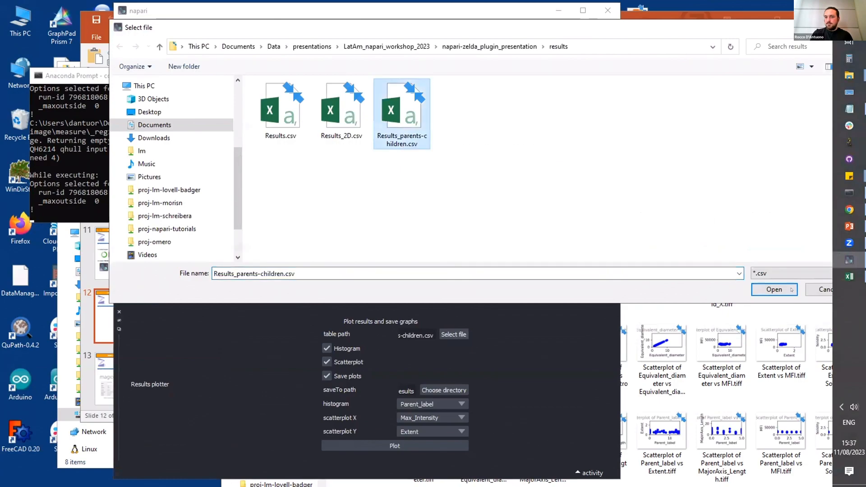
pyautogui.click(775, 289)
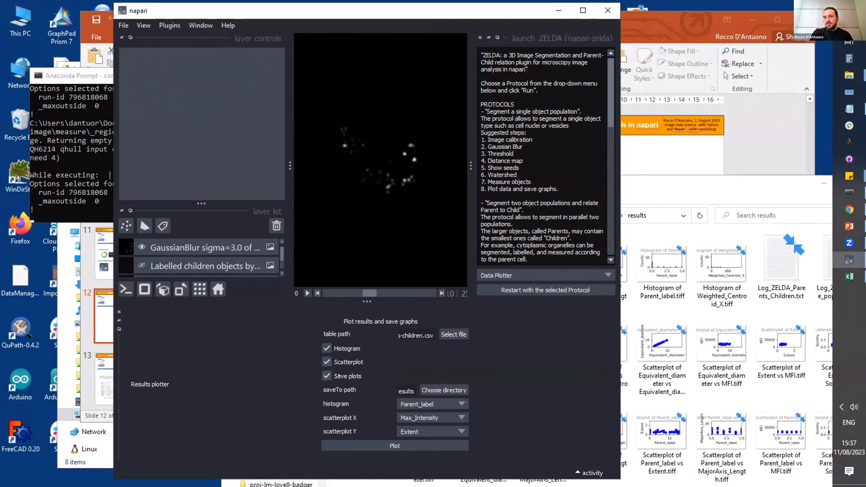
pyautogui.click(444, 389)
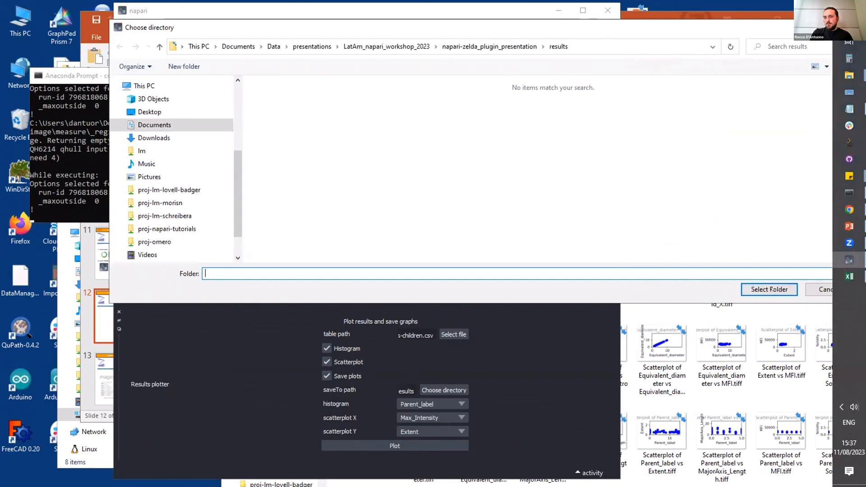
pyautogui.click(773, 290)
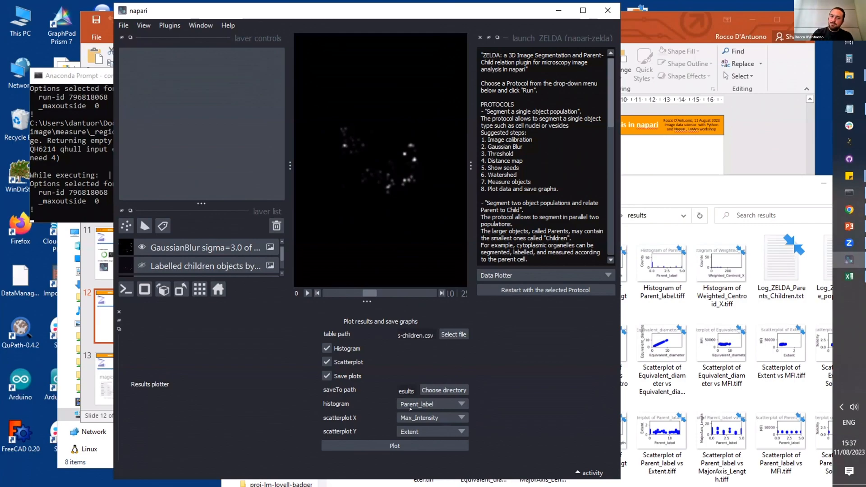
# Step: Plot the Parent_label histogram and a scatterplot with Max_Intensity on X and Extent on Y
pyautogui.click(419, 418)
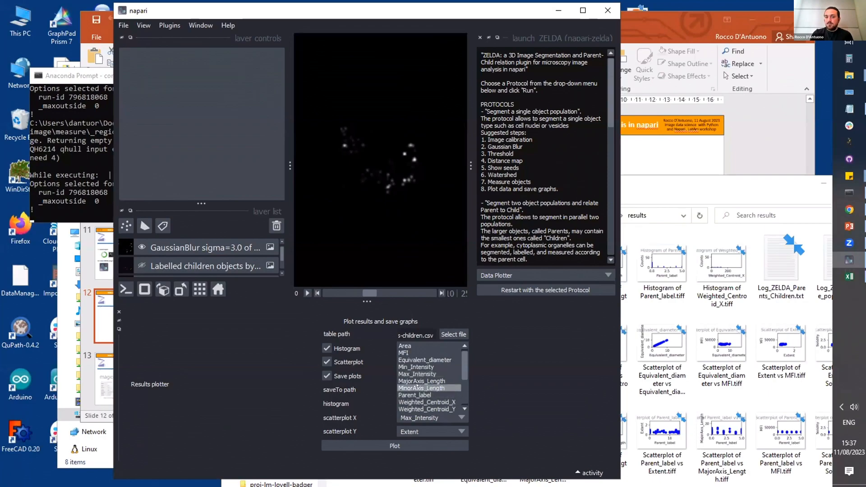
pyautogui.click(419, 375)
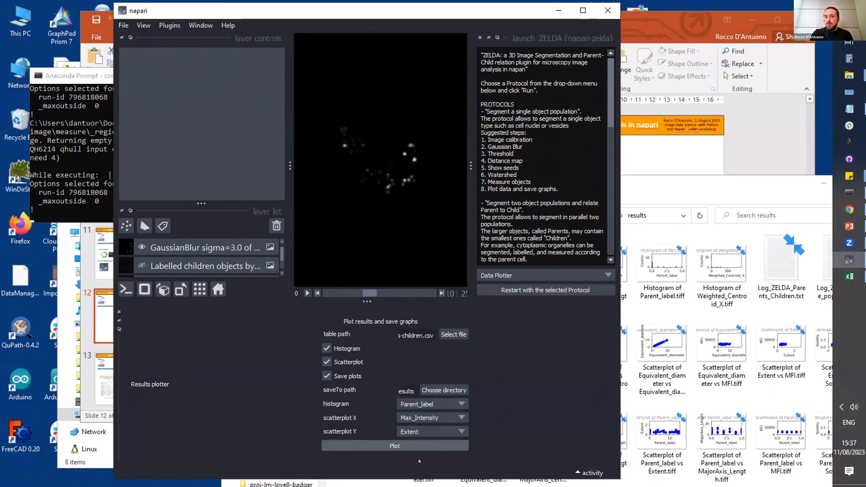
pyautogui.click(418, 430)
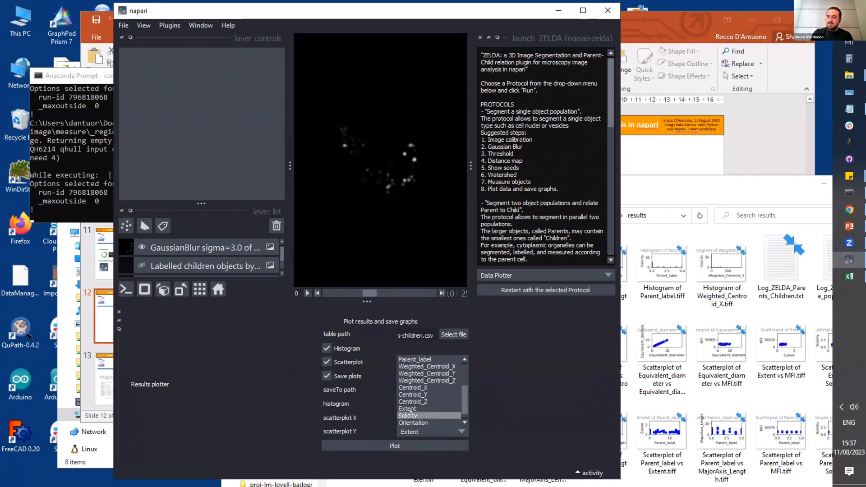
pyautogui.click(408, 409)
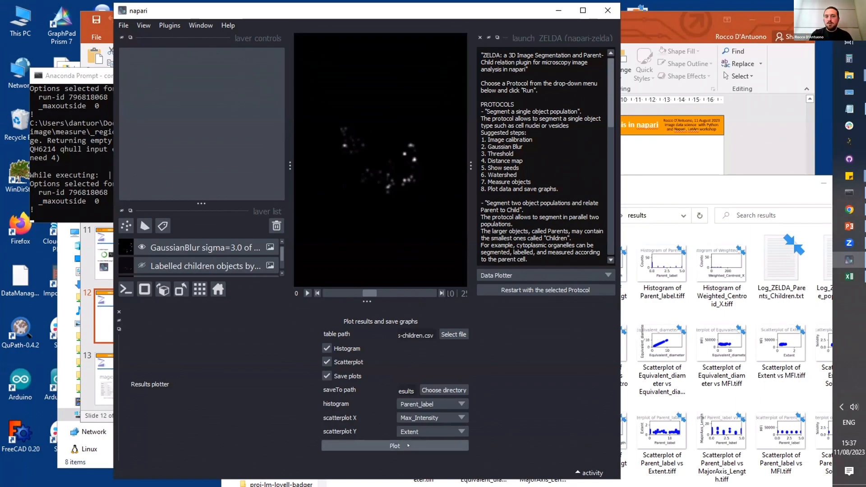
pyautogui.click(408, 446)
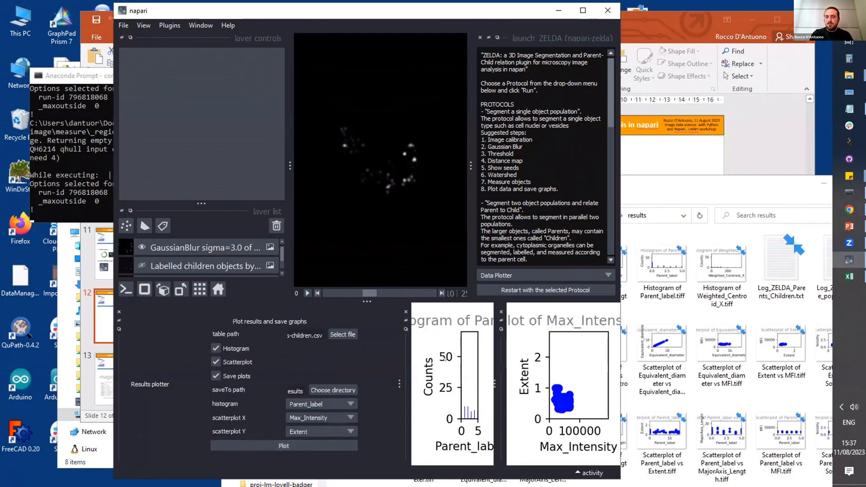
# Step: Detach the Parent_label histogram into its own window, enlarge it and place it clear of the plotter settings to inspect it
pyautogui.moveTo(406, 330); pyautogui.dragTo(266, 200)
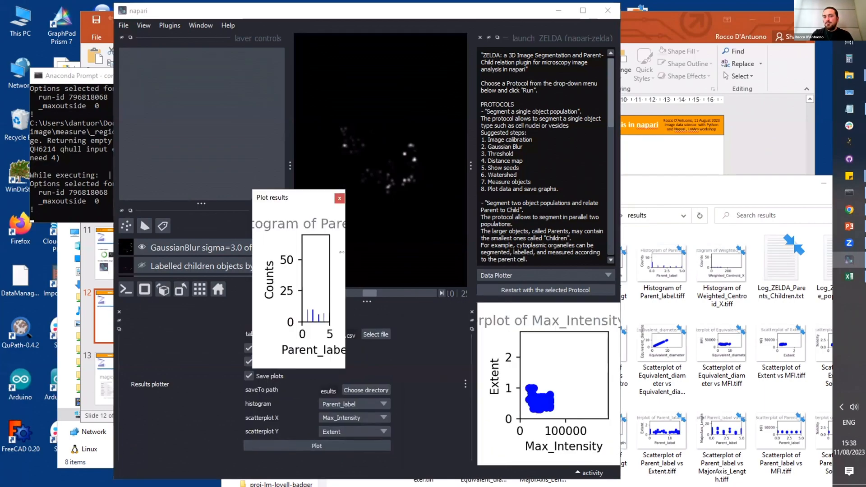
pyautogui.moveTo(341, 252); pyautogui.dragTo(498, 252)
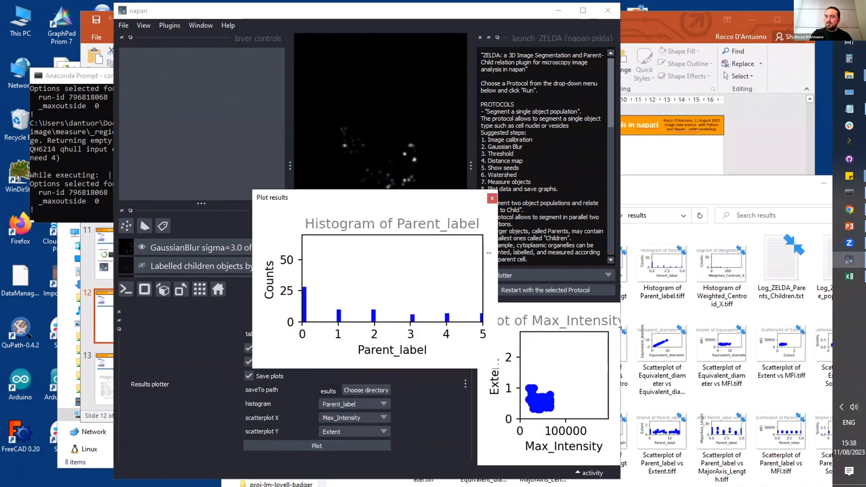
pyautogui.moveTo(393, 192); pyautogui.dragTo(387, 170)
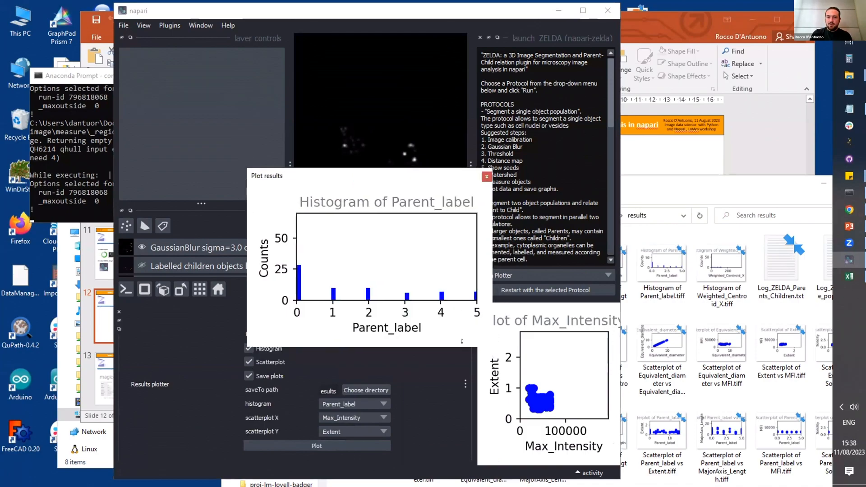
pyautogui.moveTo(462, 342); pyautogui.dragTo(462, 393)
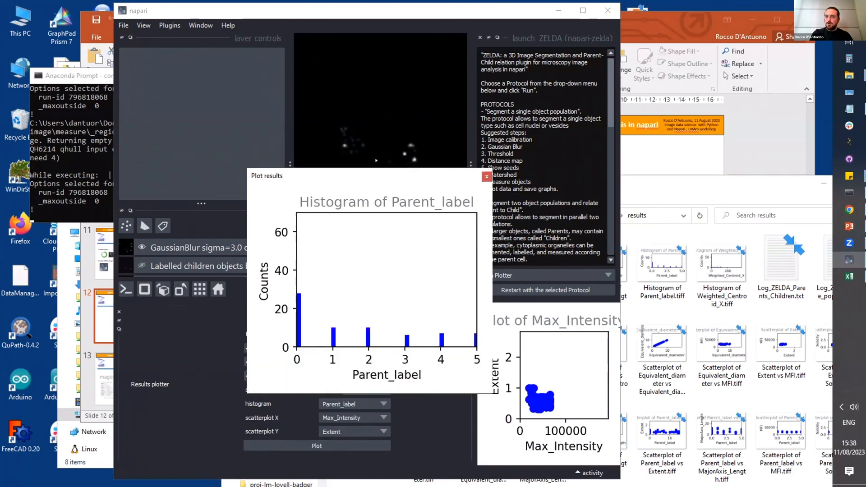
pyautogui.moveTo(382, 178); pyautogui.dragTo(358, 159)
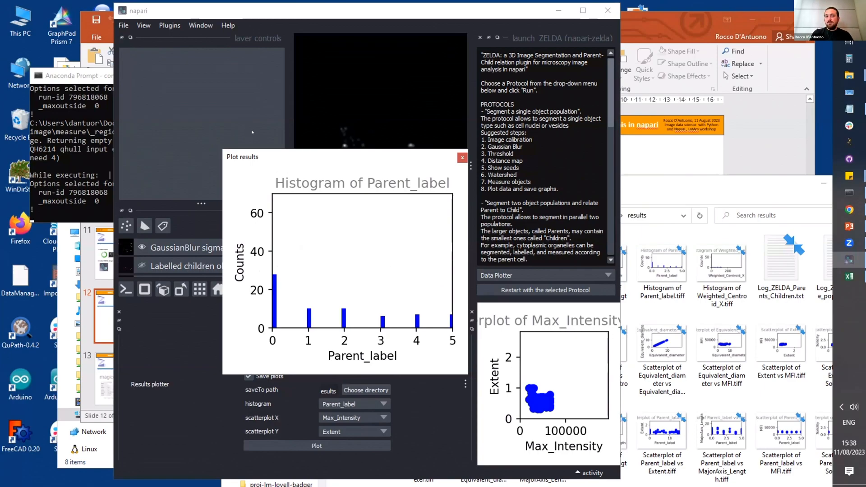
pyautogui.moveTo(252, 132); pyautogui.dragTo(233, 122)
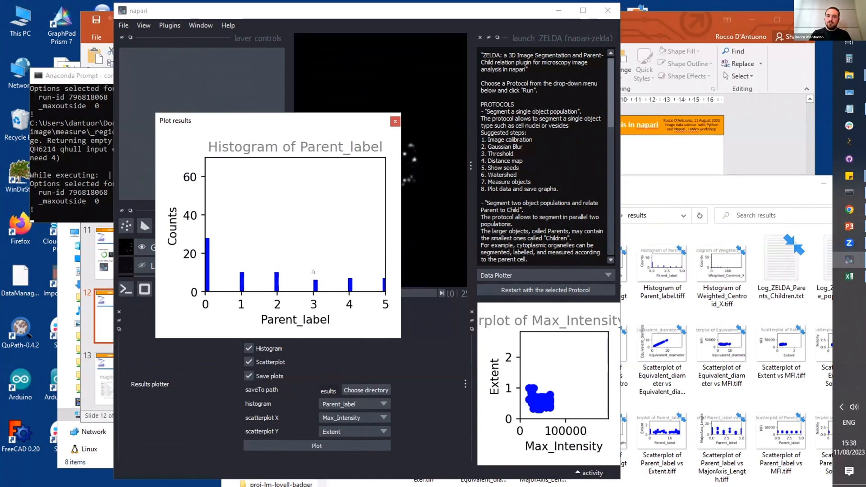
# Step: Detach and enlarge the Max_Intensity vs Extent scatterplot to inspect it, and close both plot windows
pyautogui.click(471, 321)
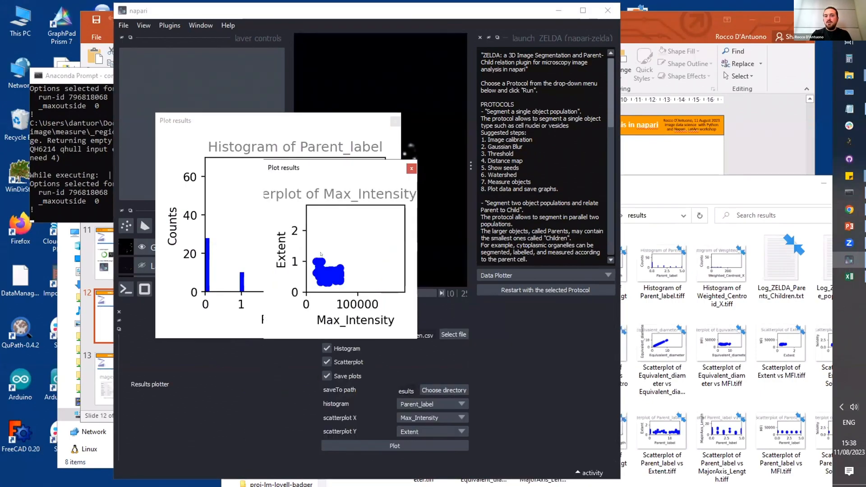
pyautogui.moveTo(410, 334); pyautogui.dragTo(602, 451)
pyautogui.click(227, 402)
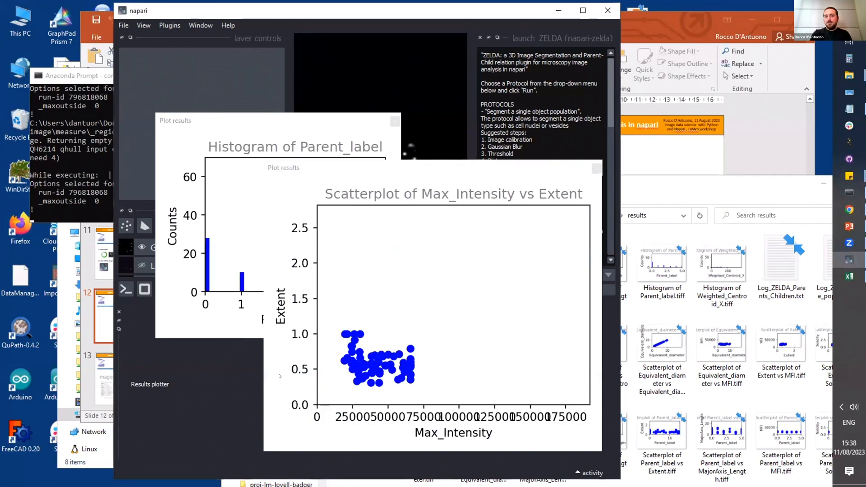
pyautogui.click(596, 168)
pyautogui.click(396, 121)
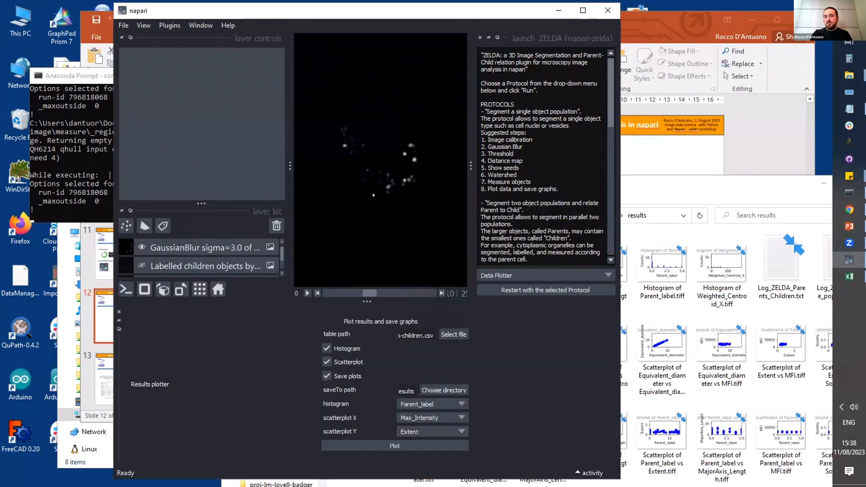
# Step: Toggle the Save plots option and bring the results folder into full view to review the saved plot files
pyautogui.click(330, 376)
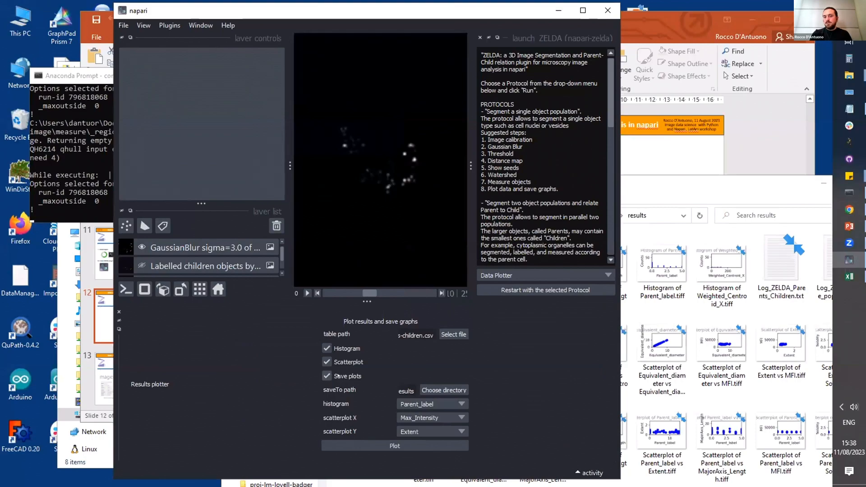
pyautogui.click(721, 183)
pyautogui.moveTo(721, 183); pyautogui.dragTo(617, 70)
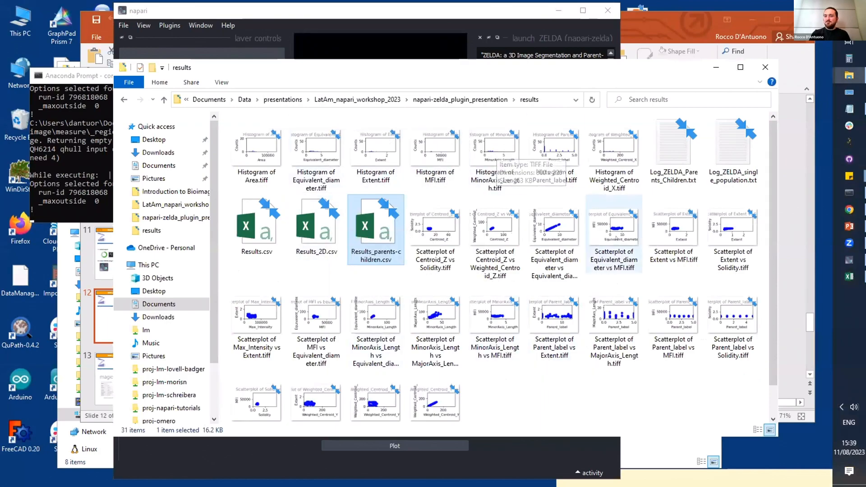
# Step: Open the saved "Scatterplot of Parent_label vs Extent.tiff" from the results folder, inspect the graph, and close the viewer
pyautogui.click(572, 392)
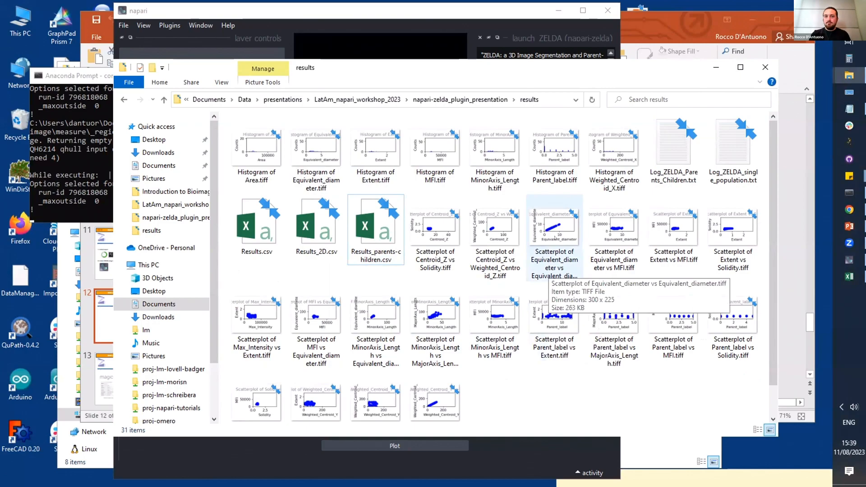
pyautogui.click(556, 308)
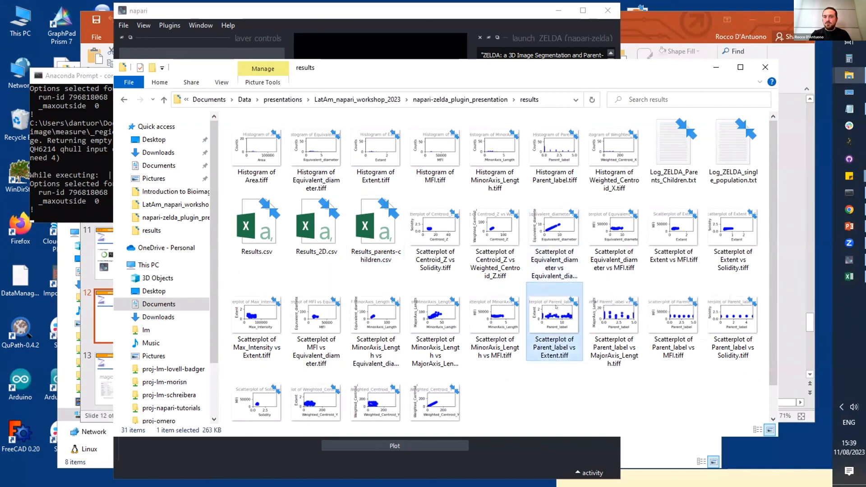
pyautogui.doubleClick(557, 308)
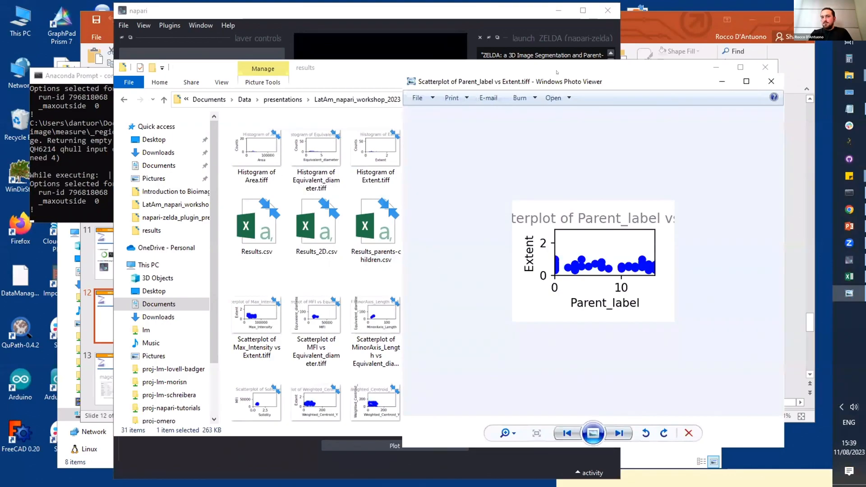
pyautogui.moveTo(658, 82); pyautogui.dragTo(555, 71)
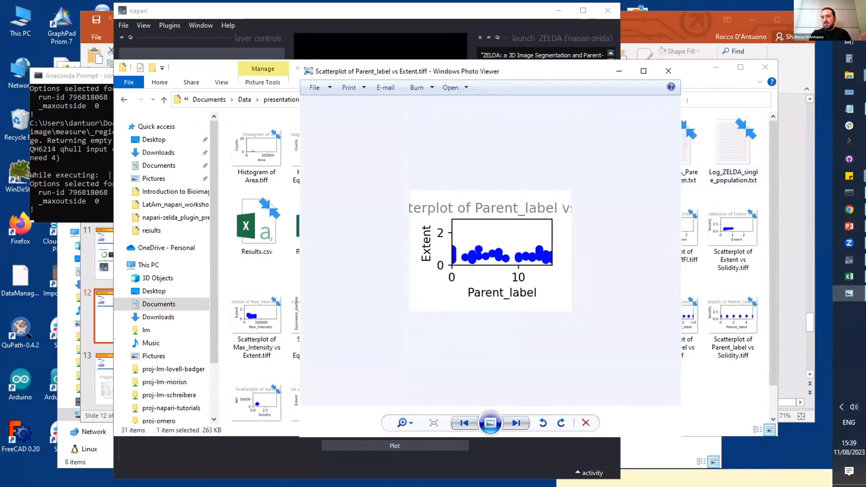
pyautogui.click(668, 71)
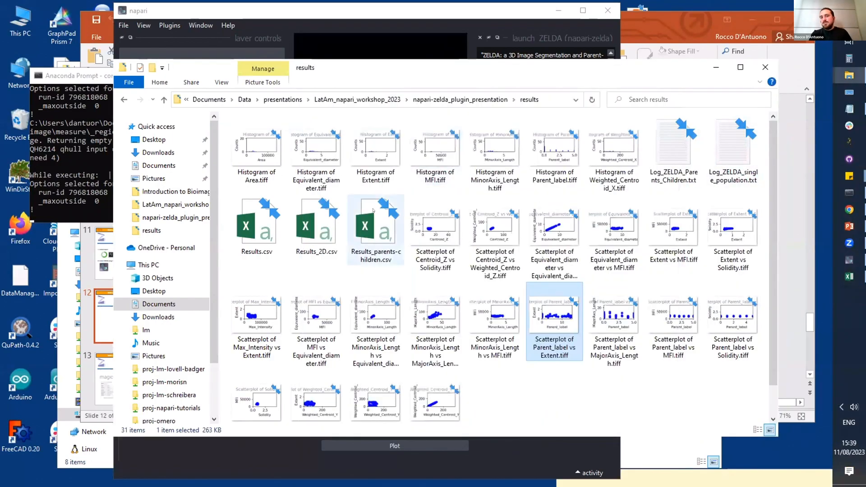
# Step: Open Log_ZELDA_Parents_Children.txt from the results folder, examine the logged child segmentation parameters, and close the file
pyautogui.click(376, 230)
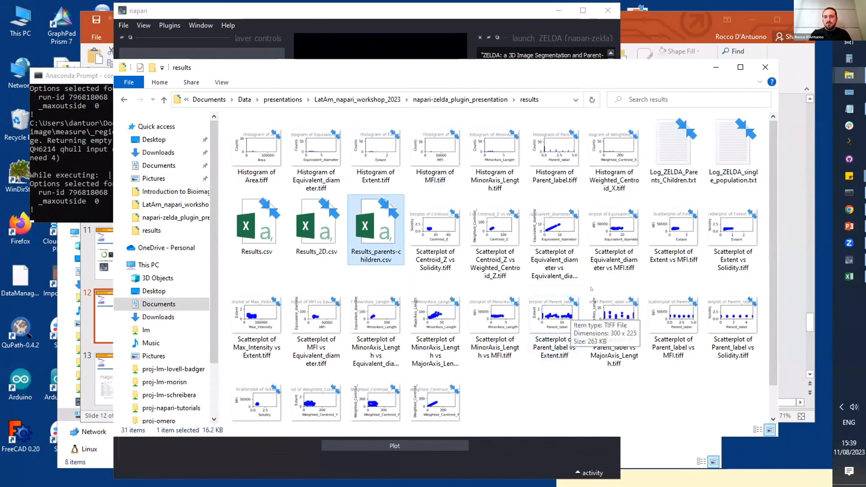
pyautogui.doubleClick(677, 166)
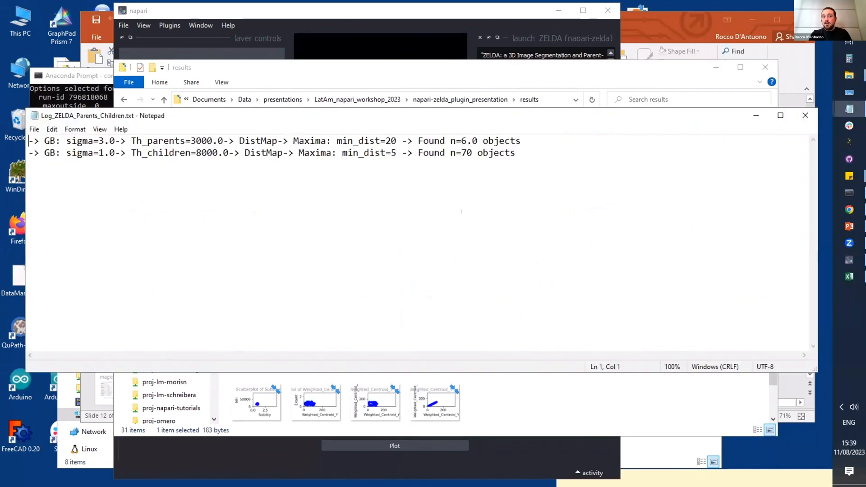
pyautogui.moveTo(49, 152); pyautogui.dragTo(515, 159)
pyautogui.click(515, 156)
pyautogui.click(805, 115)
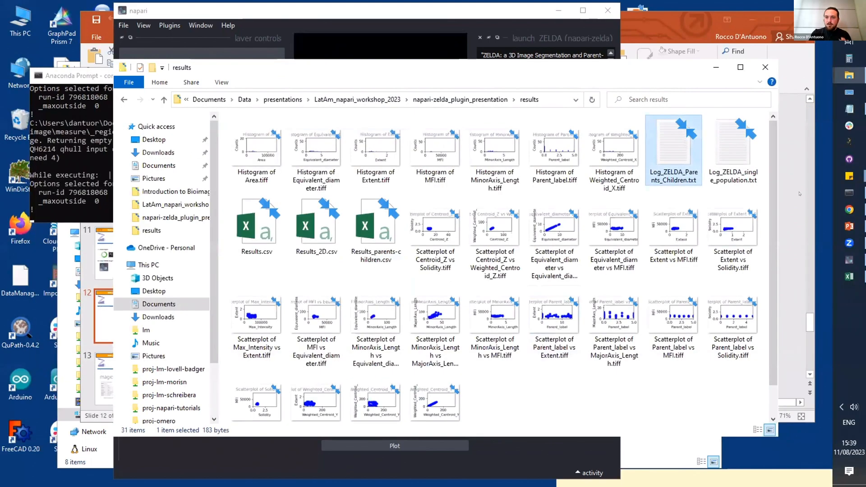
# Step: Switch back to napari, widen and reposition its window to show the whole plotter, and remove the Results plotter from view
pyautogui.click(849, 260)
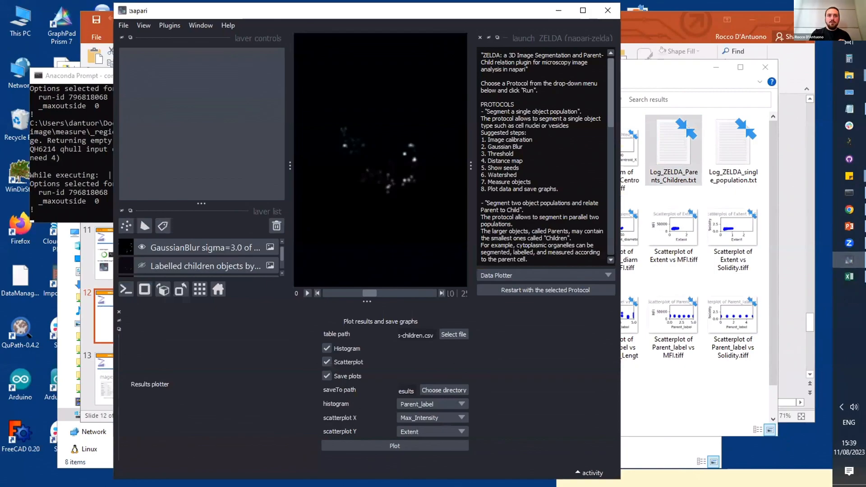
pyautogui.moveTo(131, 11); pyautogui.dragTo(131, 91)
pyautogui.click(131, 55)
pyautogui.click(133, 64)
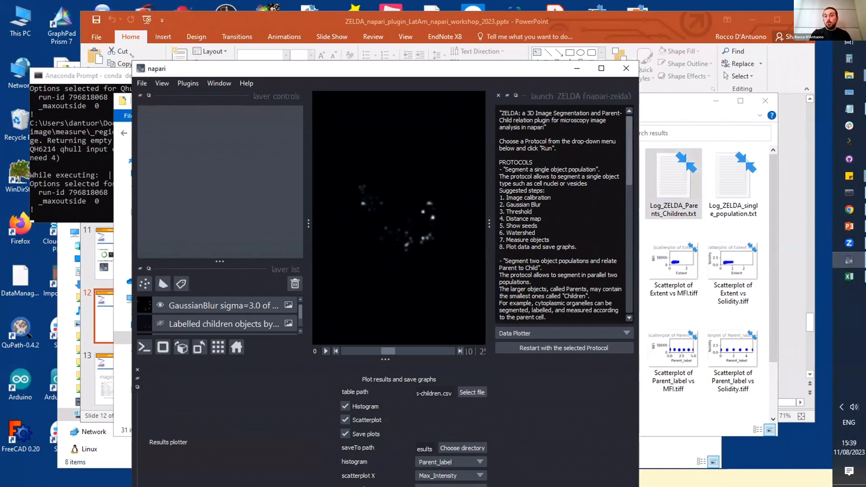
pyautogui.moveTo(131, 56); pyautogui.dragTo(99, 57)
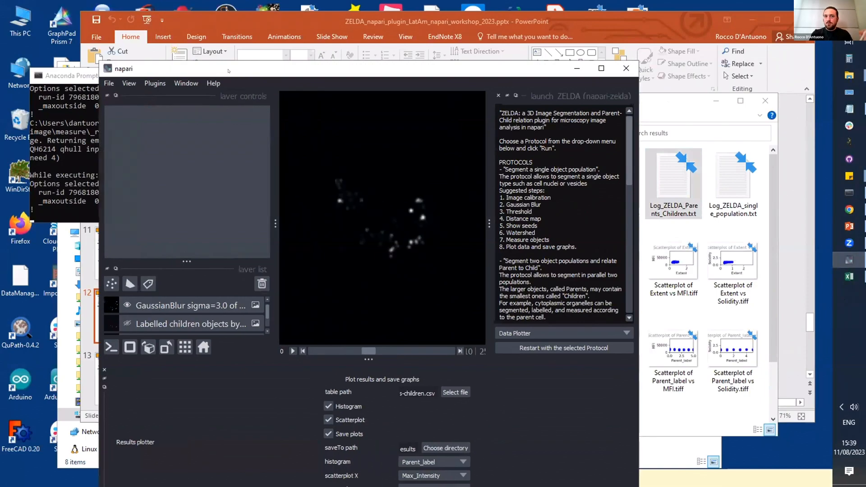
pyautogui.moveTo(229, 70); pyautogui.dragTo(212, 18)
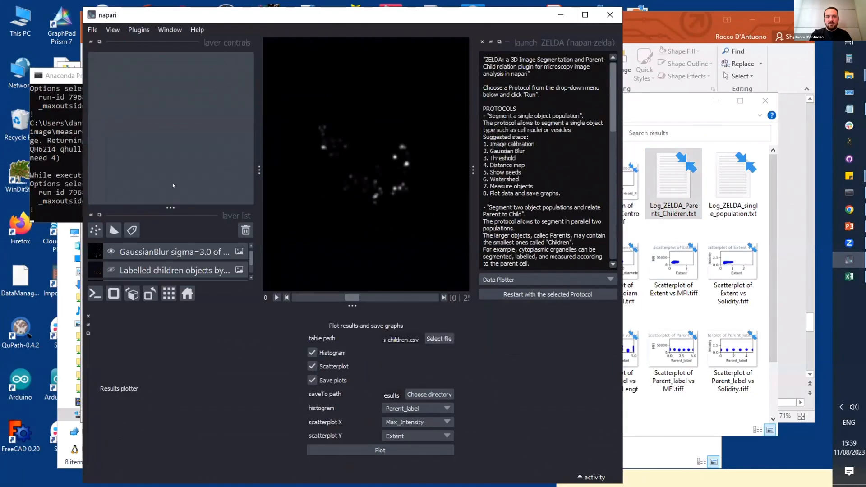
pyautogui.click(88, 324)
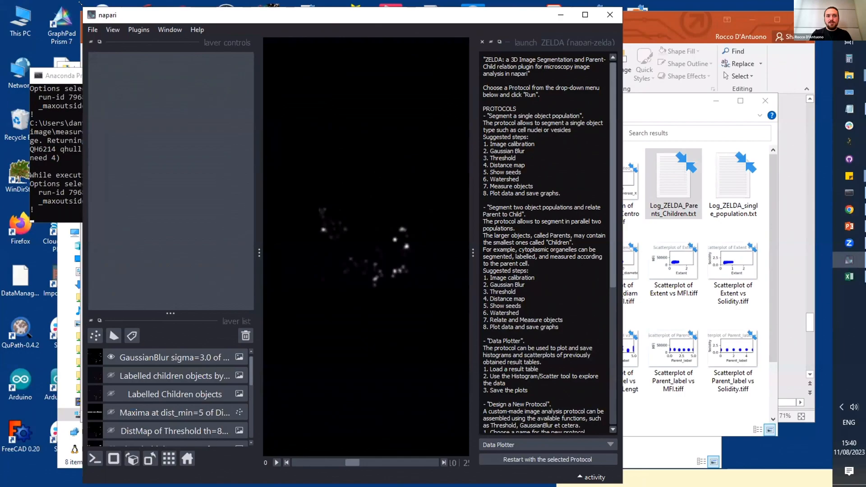
# Step: Restart ZELDA with the "Design a New Protocol" option, keeping the napari window in view
pyautogui.moveTo(81, 5); pyautogui.dragTo(195, 51)
pyautogui.click(480, 324)
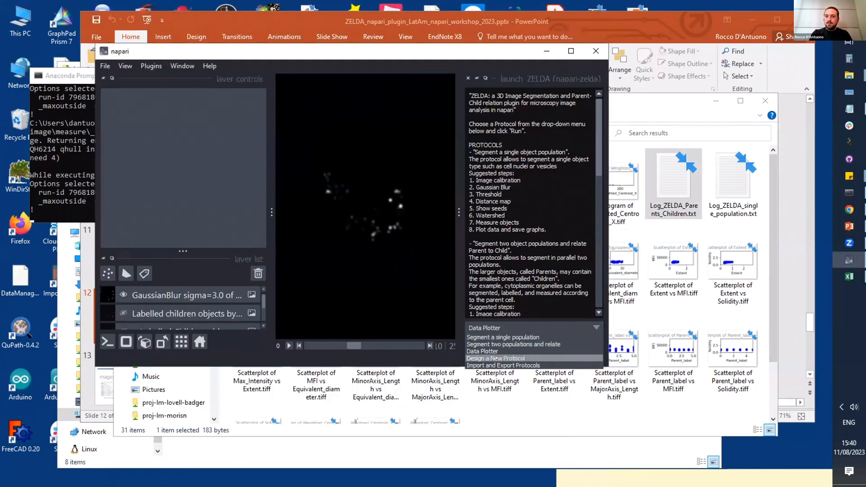
pyautogui.click(496, 357)
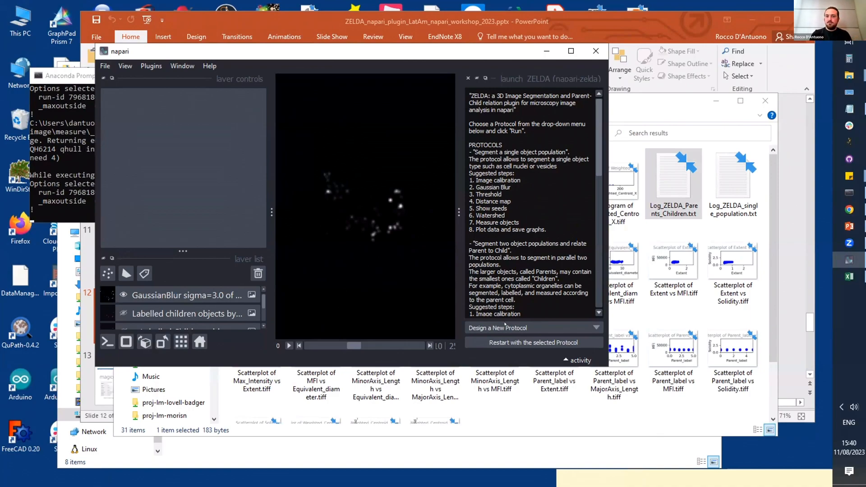
pyautogui.click(519, 343)
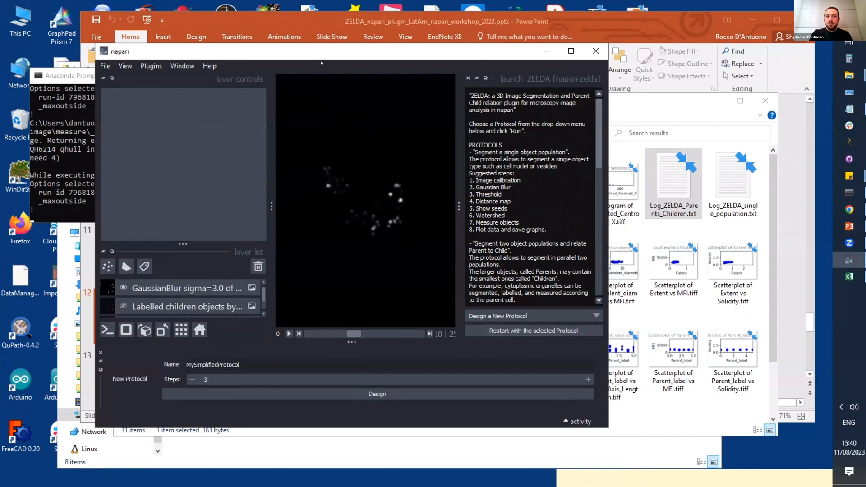
# Step: Name the new protocol MyNEwProtocol, set it to 4 steps, and generate its design form
pyautogui.moveTo(321, 63); pyautogui.dragTo(354, 65)
pyautogui.moveTo(272, 367); pyautogui.dragTo(227, 361)
pyautogui.click(243, 367)
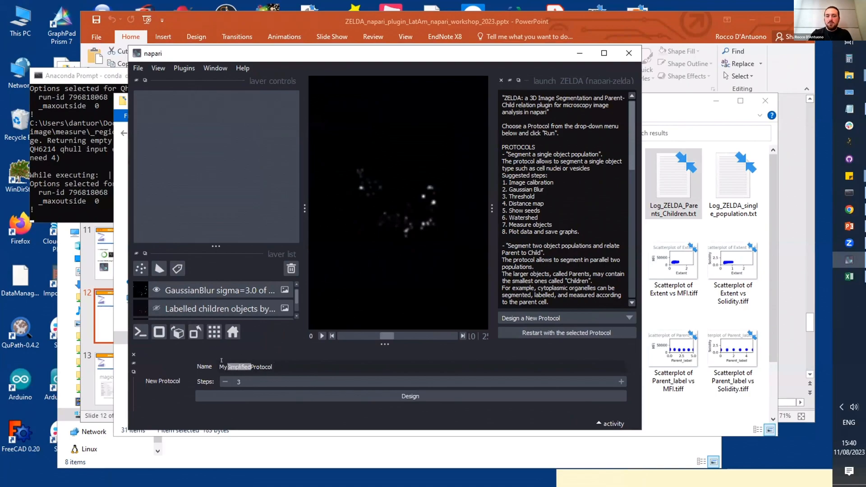
pyautogui.write('NEw')
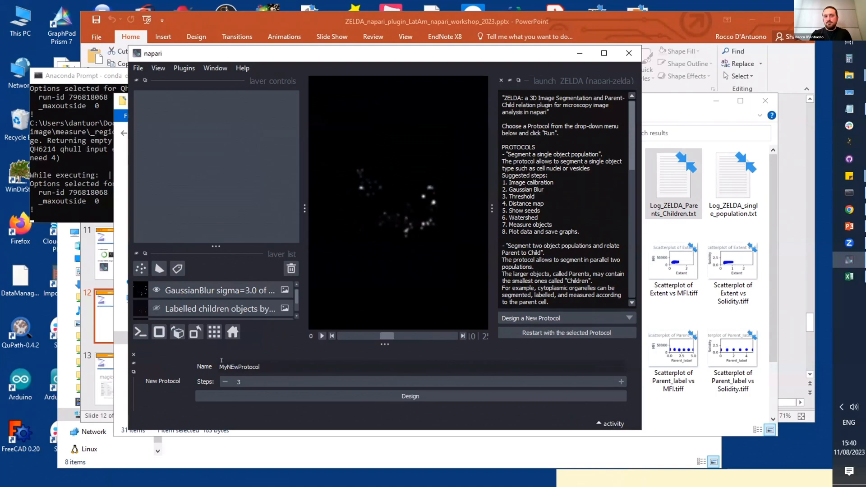
pyautogui.click(620, 380)
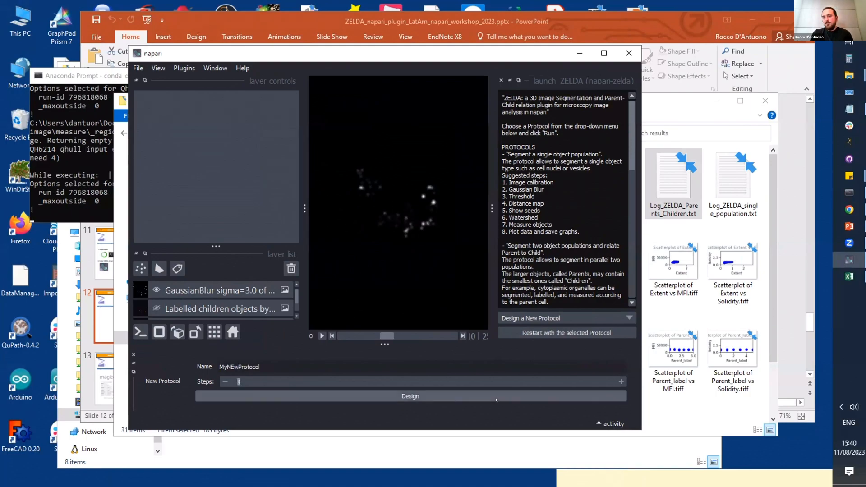
pyautogui.click(546, 396)
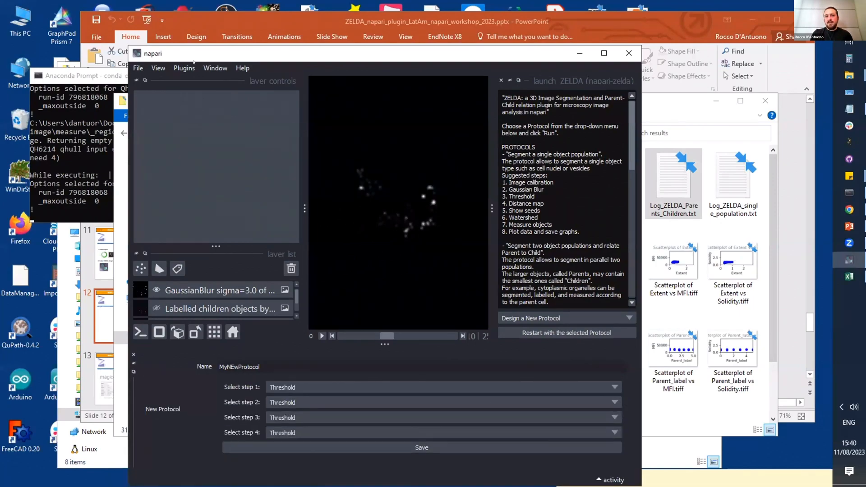
# Step: Set step 1 of the new protocol to Threshold and step 2 to DistanceMap
pyautogui.moveTo(298, 53); pyautogui.dragTo(262, 28)
pyautogui.click(278, 364)
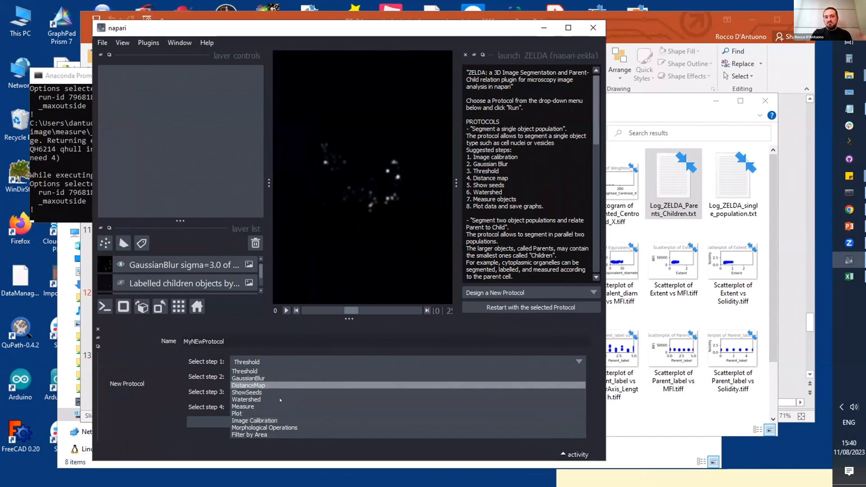
pyautogui.click(269, 370)
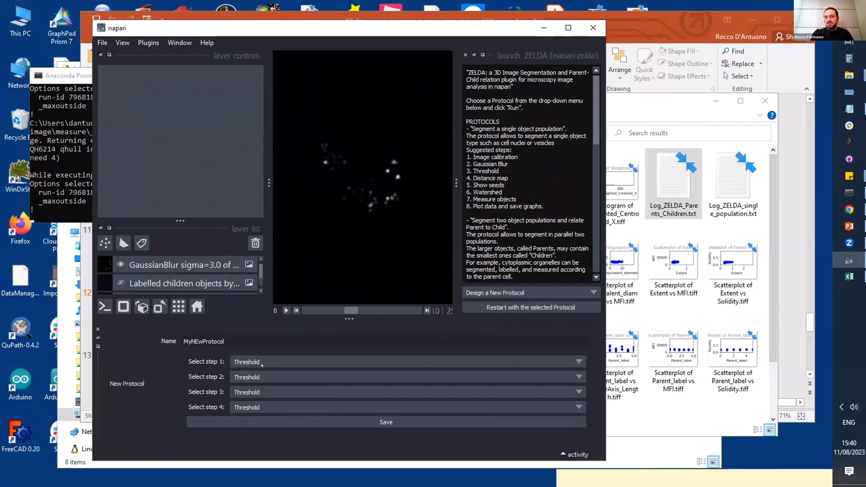
pyautogui.click(271, 378)
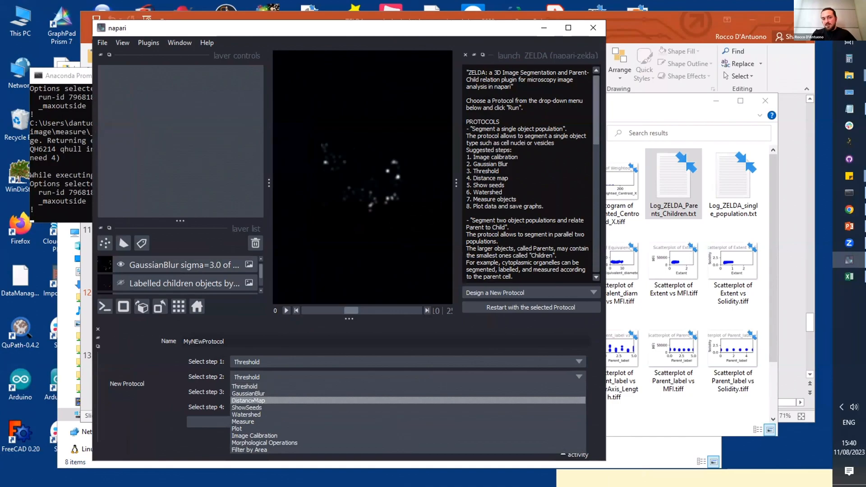
pyautogui.click(269, 400)
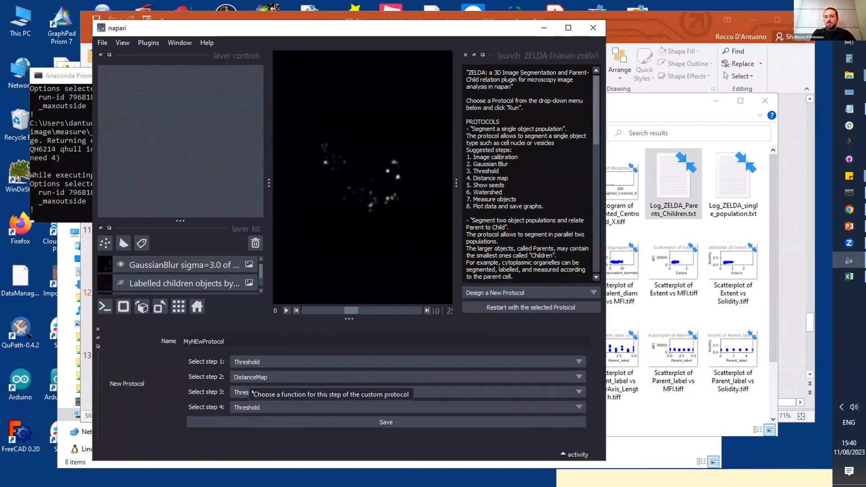
# Step: Set step 3 to ShowSeeds and step 4 to Filter by Area, and save the protocol
pyautogui.click(252, 393)
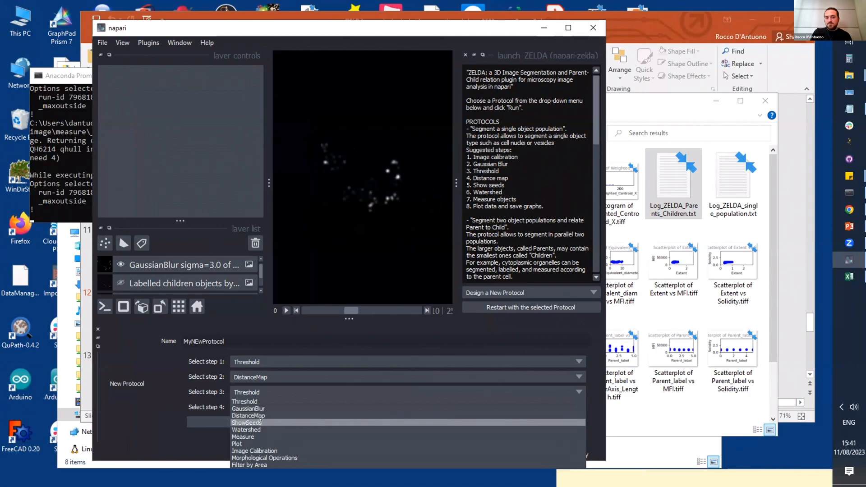
pyautogui.click(260, 423)
pyautogui.click(260, 406)
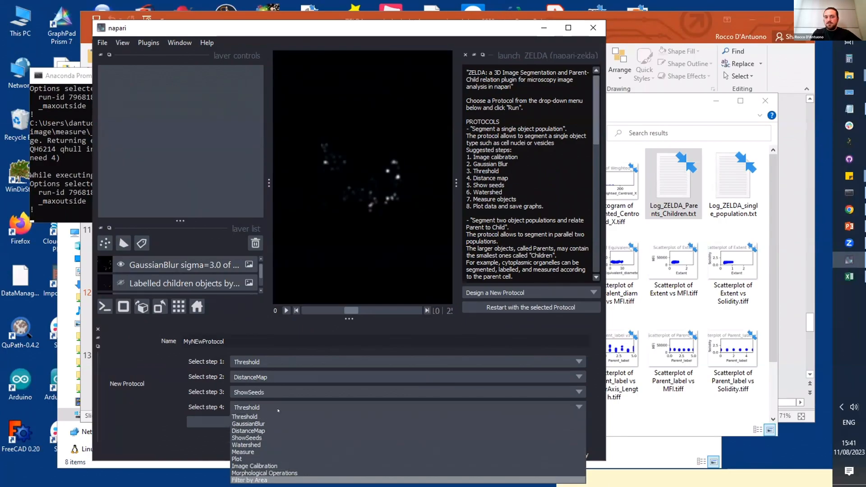
pyautogui.click(273, 481)
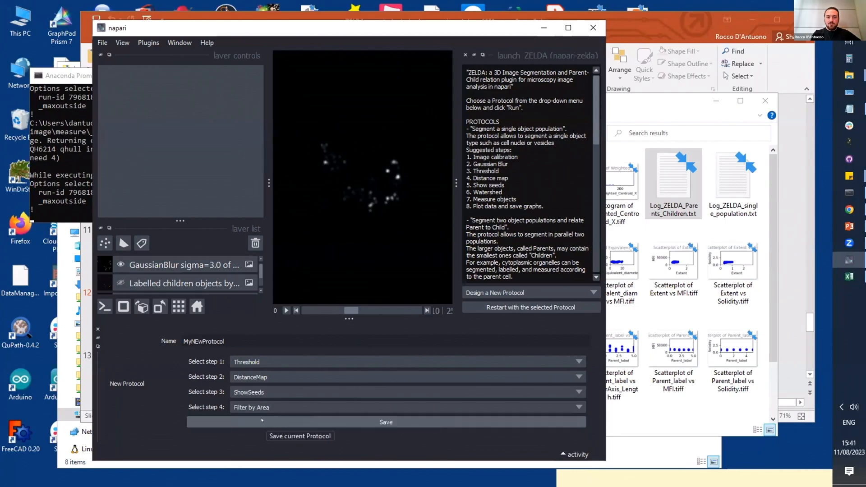
pyautogui.click(269, 421)
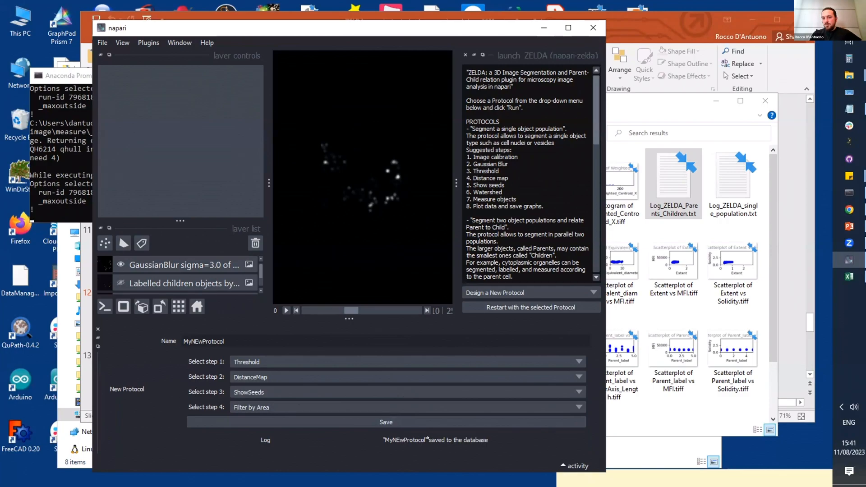
# Step: Check the list of available ZELDA protocols, and close napari, confirming the window closure
pyautogui.click(505, 293)
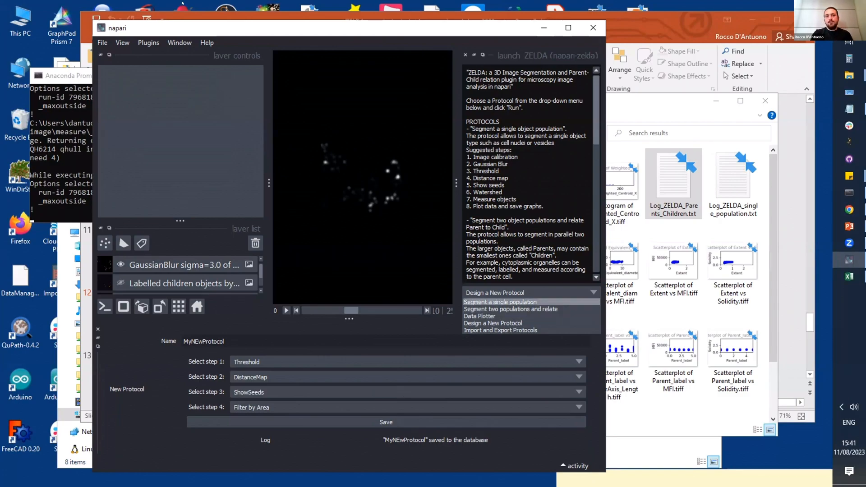
pyautogui.click(114, 21)
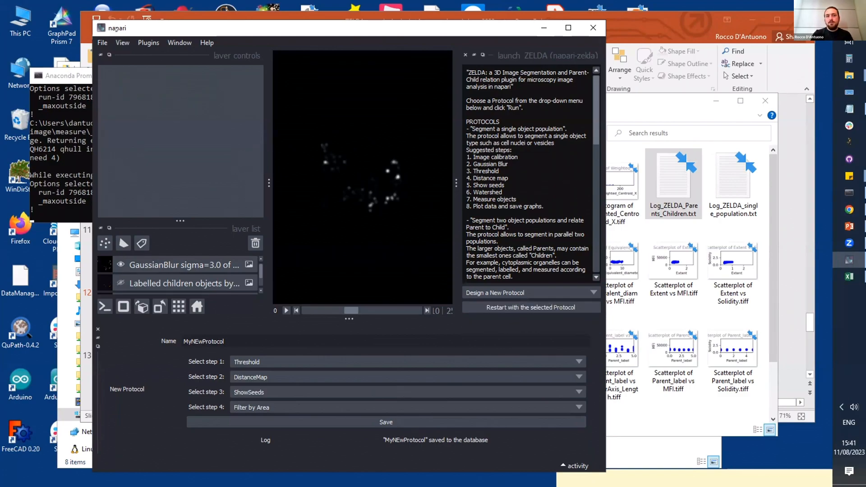
pyautogui.moveTo(116, 28); pyautogui.dragTo(186, 128)
pyautogui.click(664, 127)
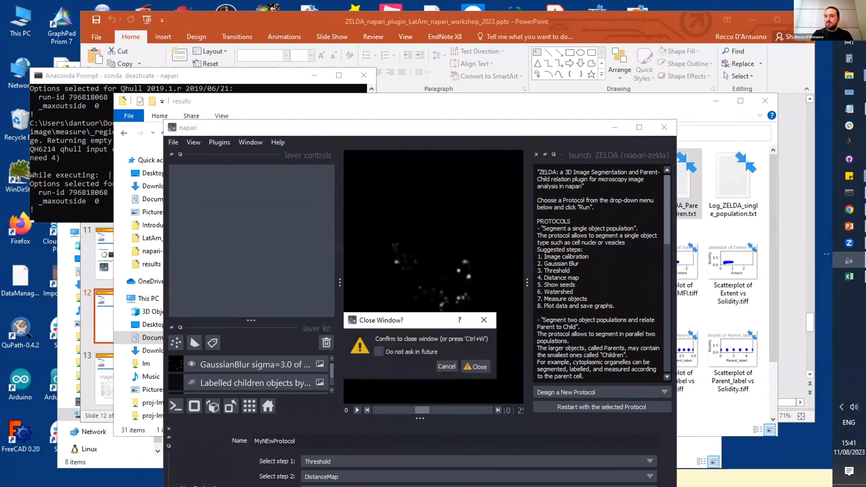
pyautogui.click(470, 366)
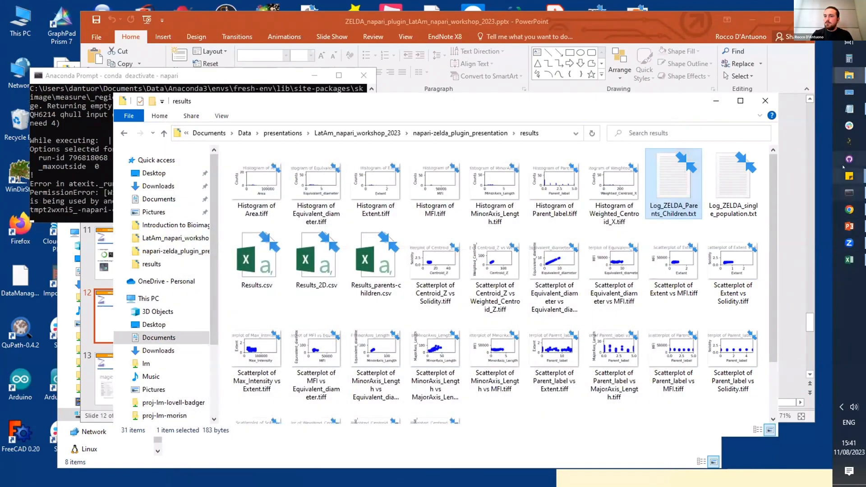
# Step: Switch to the Anaconda Prompt and relaunch napari by rerunning the napari command in fresh-env
pyautogui.click(849, 193)
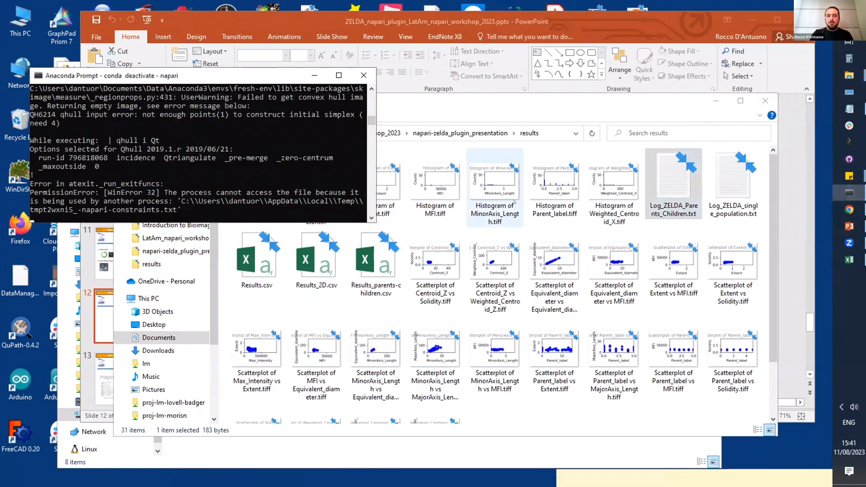
pyautogui.press('Up')
pyautogui.press('Up')
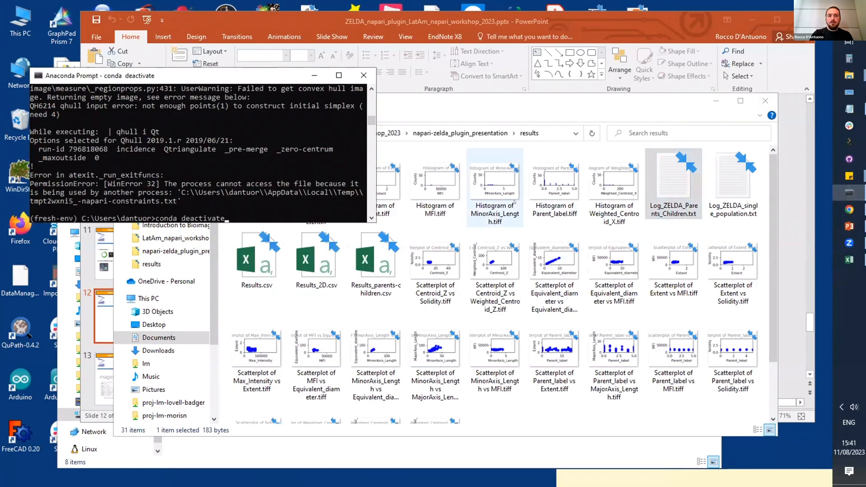
pyautogui.press('Up')
pyautogui.press('Return')
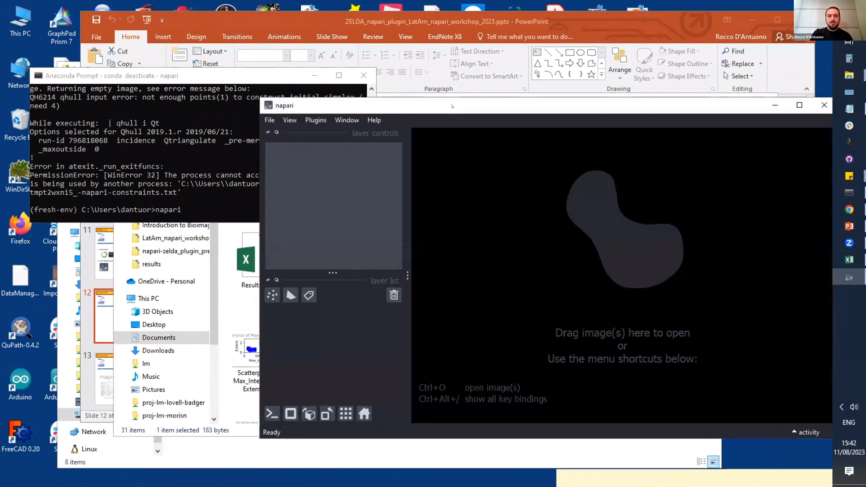
# Step: Launch the ZELDA plugin in the restarted napari and run the custom MyNEwProtocol protocol
pyautogui.moveTo(461, 107); pyautogui.dragTo(344, 90)
pyautogui.click(231, 102)
pyautogui.moveTo(200, 102)
pyautogui.click(220, 146)
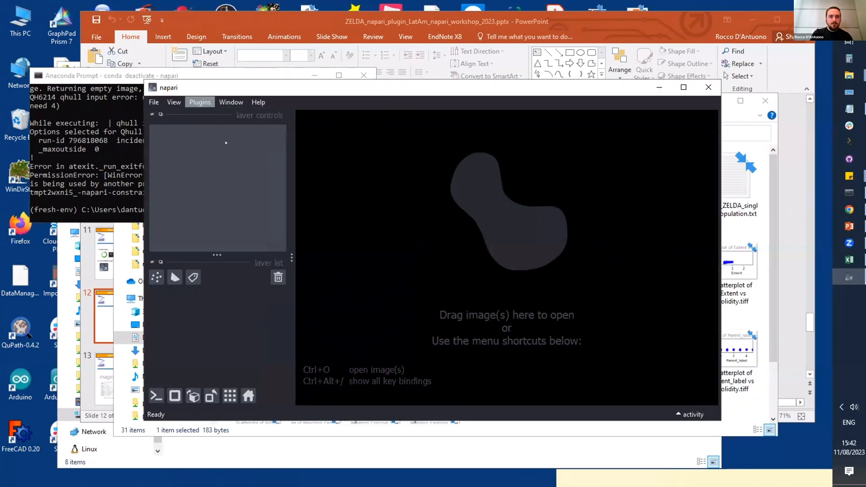
pyautogui.click(670, 382)
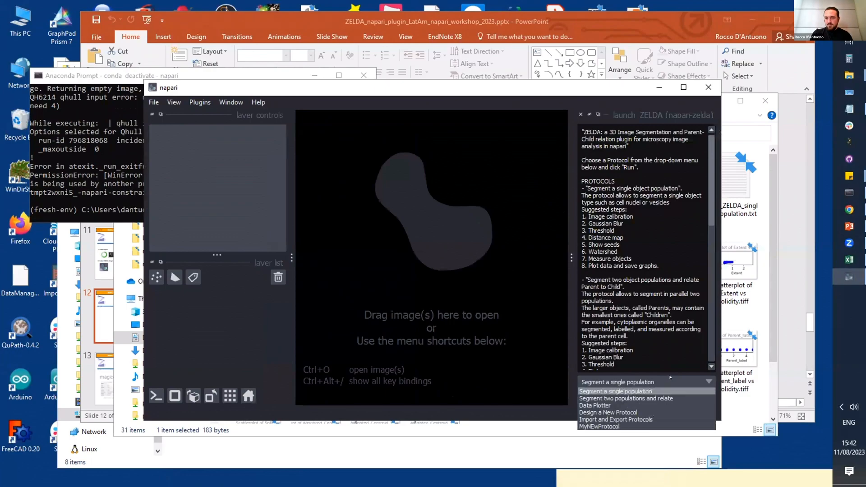
pyautogui.click(625, 426)
pyautogui.click(641, 397)
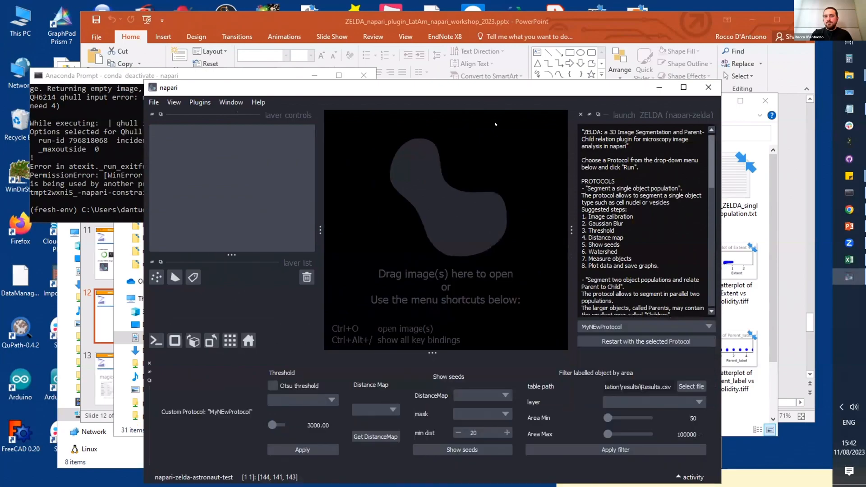
# Step: Set Area Max to 173333342 in the custom protocol's filter by area, and switch to Zoom
pyautogui.moveTo(495, 89); pyautogui.dragTo(481, 41)
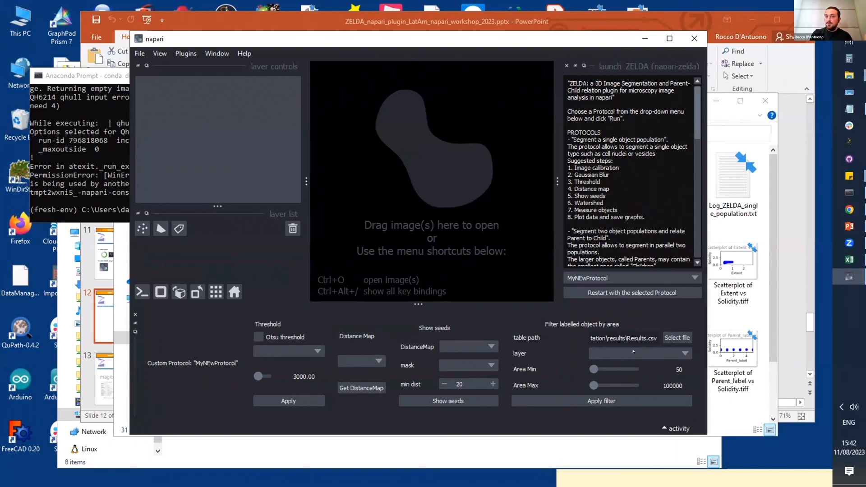
pyautogui.moveTo(590, 383)
pyautogui.mouseDown()
pyautogui.moveTo(607, 385)
pyautogui.moveTo(574, 384)
pyautogui.moveTo(601, 385)
pyautogui.mouseUp()
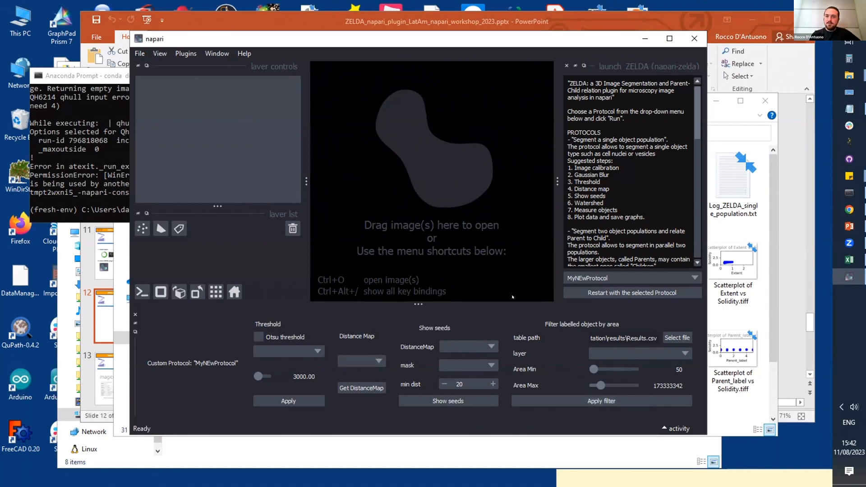
pyautogui.moveTo(620, 41); pyautogui.dragTo(644, 55)
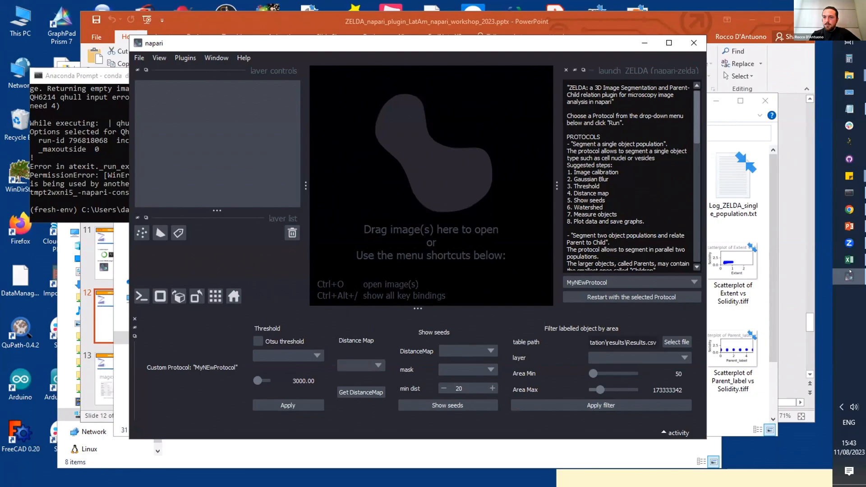
pyautogui.click(850, 244)
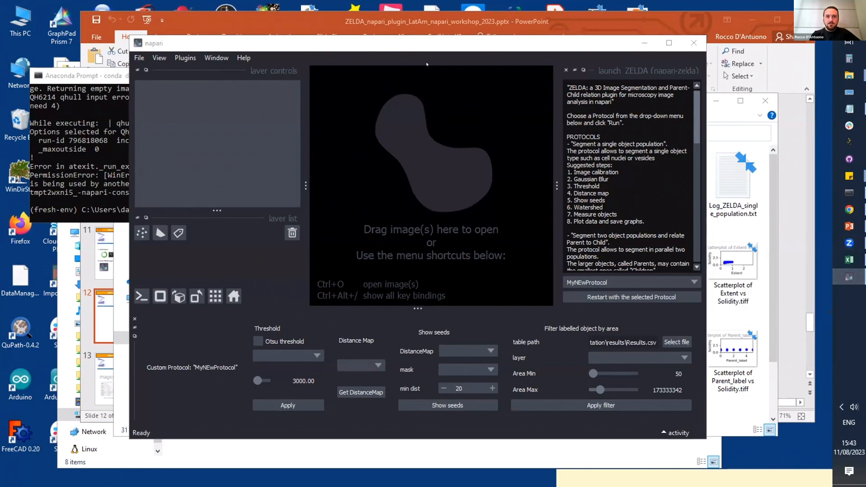
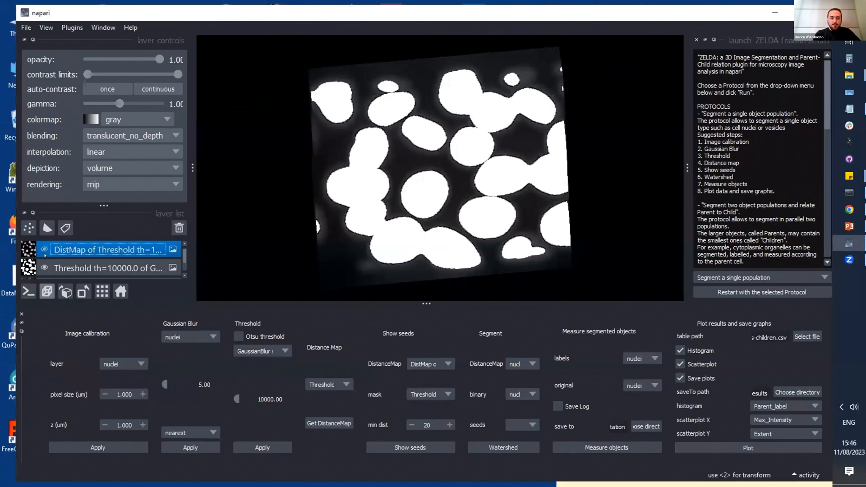
# Step: Hide the threshold and Gaussian blur layers to view the original nuclei volume in 3D
pyautogui.scroll(-2, 44, 252)
pyautogui.scroll(2, 44, 256)
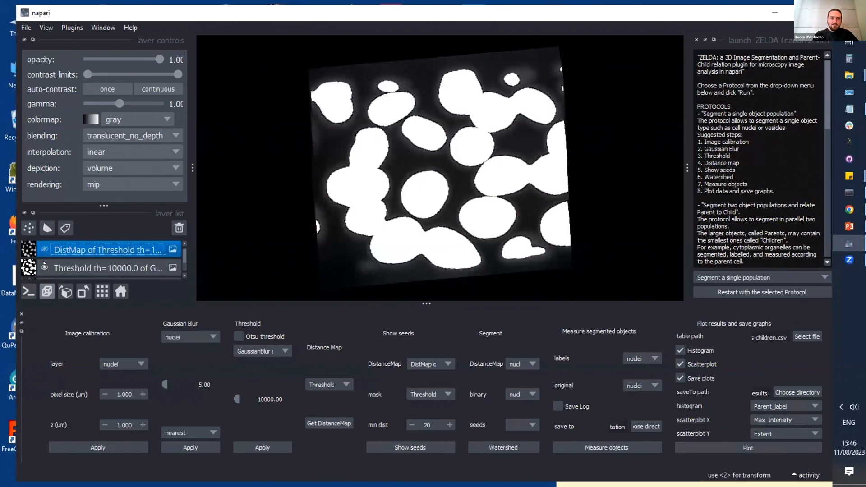
pyautogui.click(44, 267)
pyautogui.scroll(-2, 44, 262)
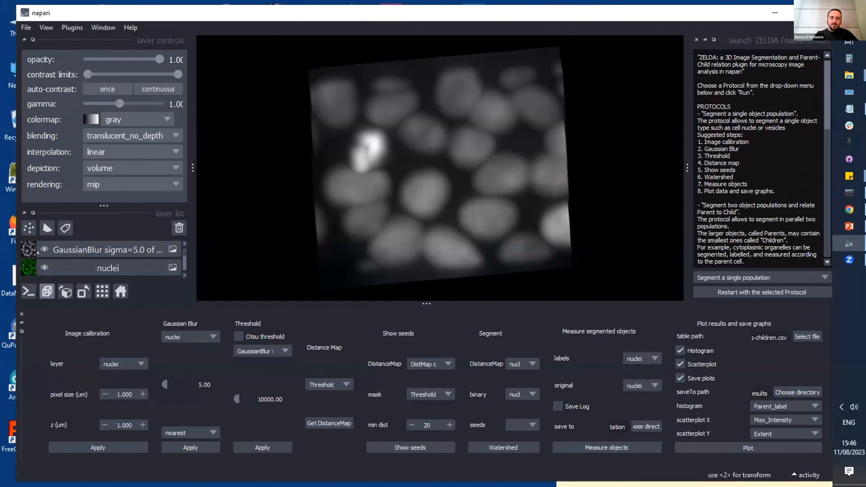
pyautogui.click(45, 250)
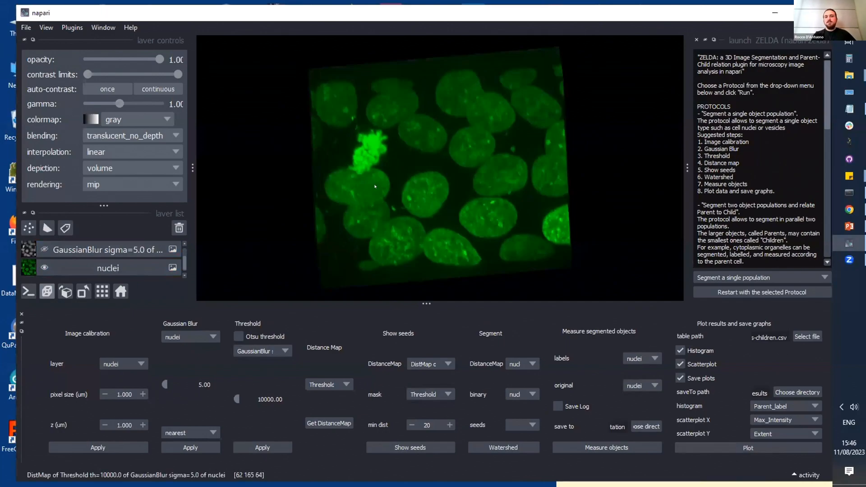
pyautogui.moveTo(375, 248); pyautogui.dragTo(367, 196)
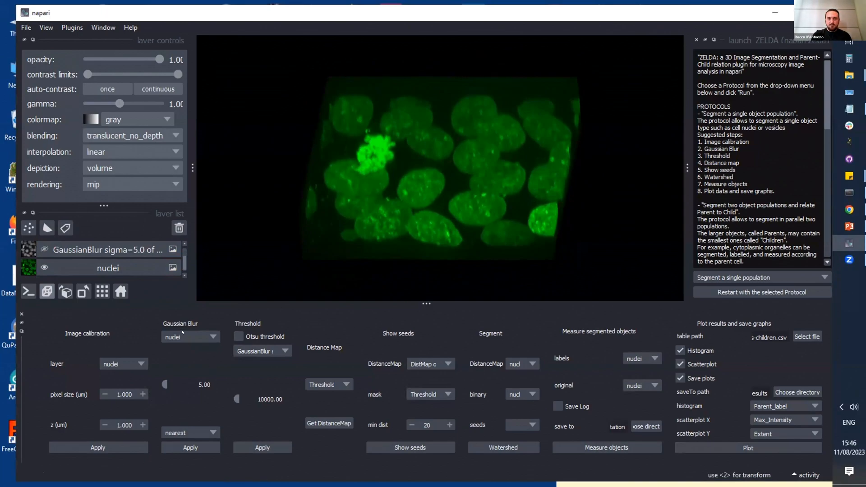
# Step: Select nuclei as the Gaussian Blur input layer and show the GaussianBlur sigma=5.0 layer again
pyautogui.click(200, 336)
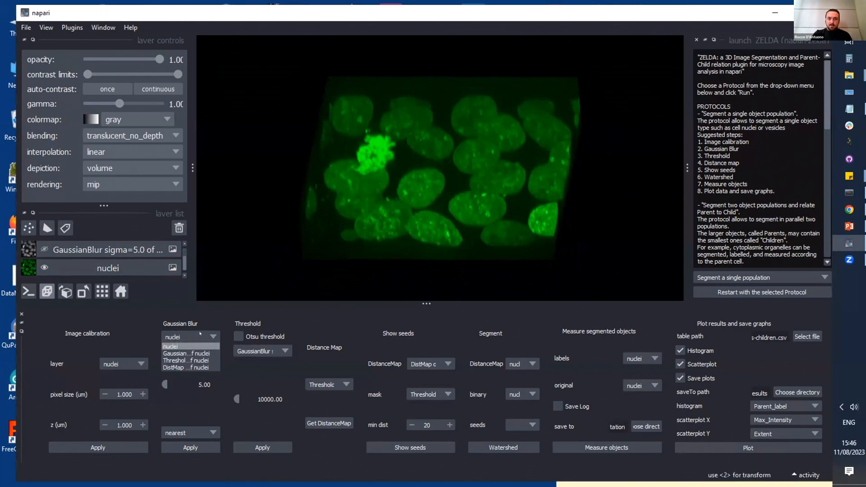
pyautogui.click(176, 346)
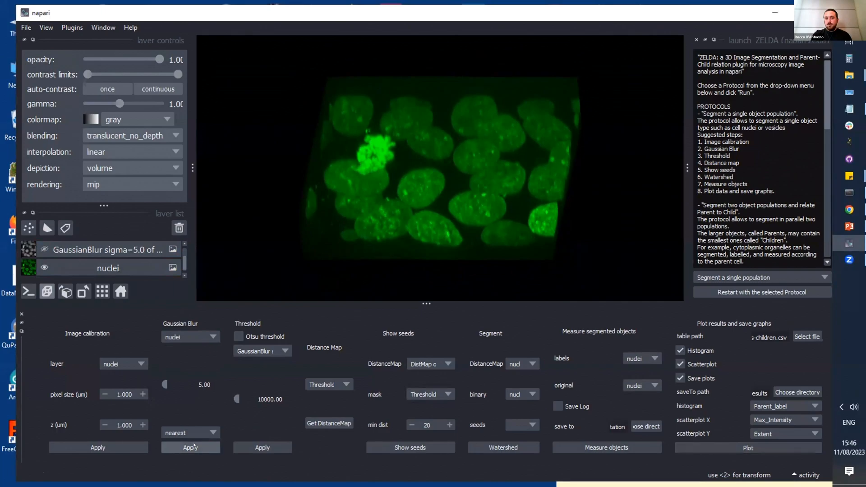
pyautogui.click(44, 249)
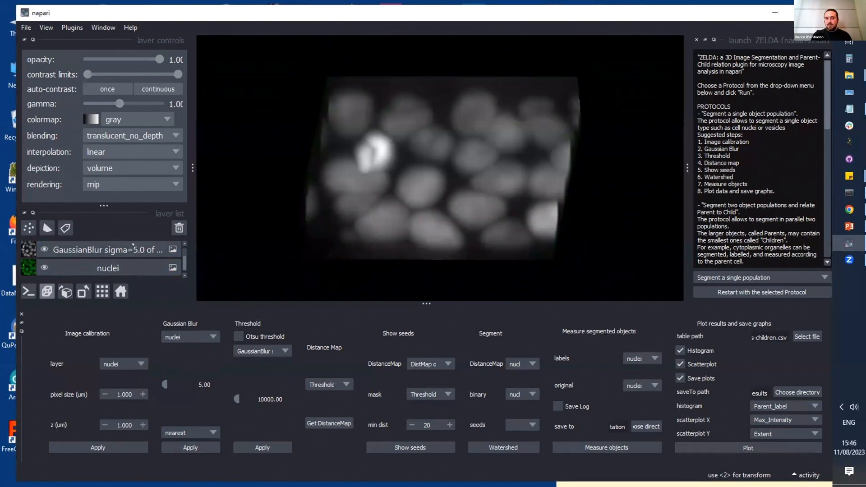
pyautogui.moveTo(452, 239); pyautogui.dragTo(459, 245)
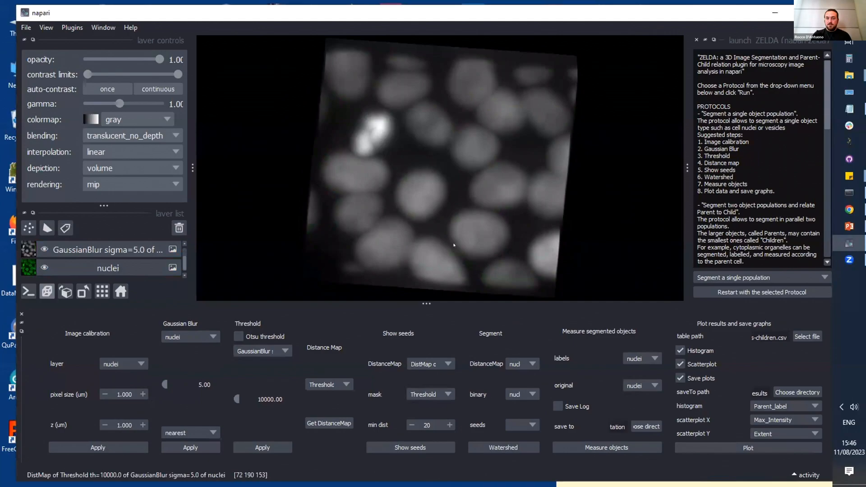
# Step: Check the Threshold function's input layer and show the Threshold th=10000.0 layer in the 3D view
pyautogui.click(272, 350)
pyautogui.click(272, 350)
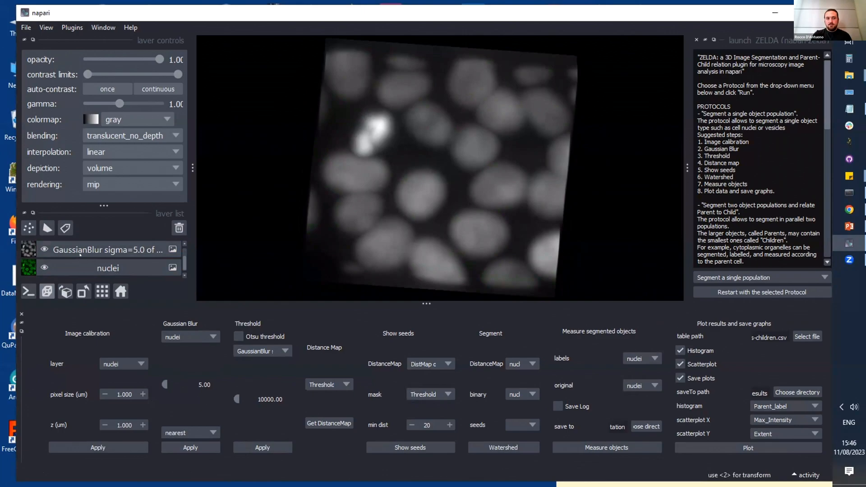
pyautogui.scroll(2, 80, 255)
pyautogui.click(61, 268)
pyautogui.click(44, 267)
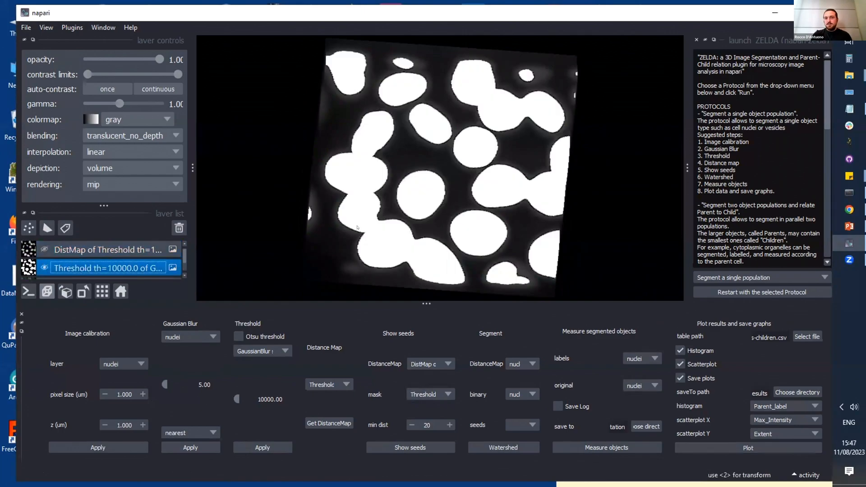
pyautogui.moveTo(359, 226); pyautogui.dragTo(417, 179)
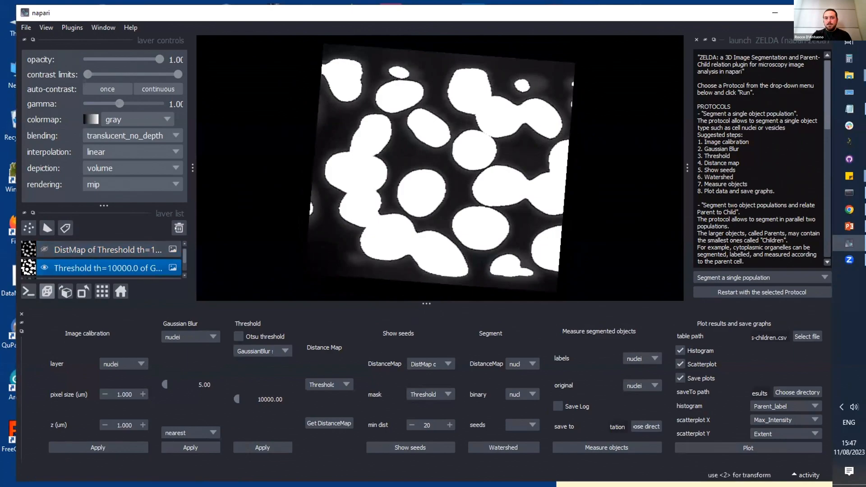
# Step: Set the Distance Map input to the GaussianBlur layer and show the existing distance map layer
pyautogui.click(410, 364)
pyautogui.click(339, 359)
pyautogui.click(329, 385)
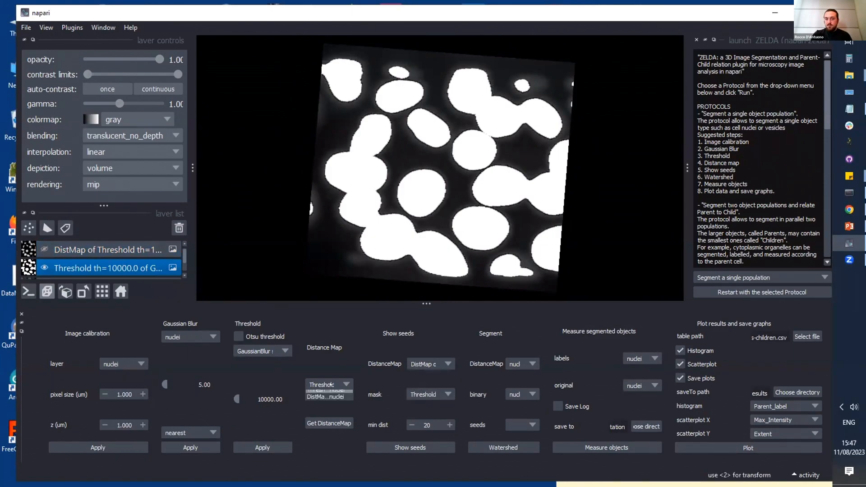
pyautogui.click(328, 401)
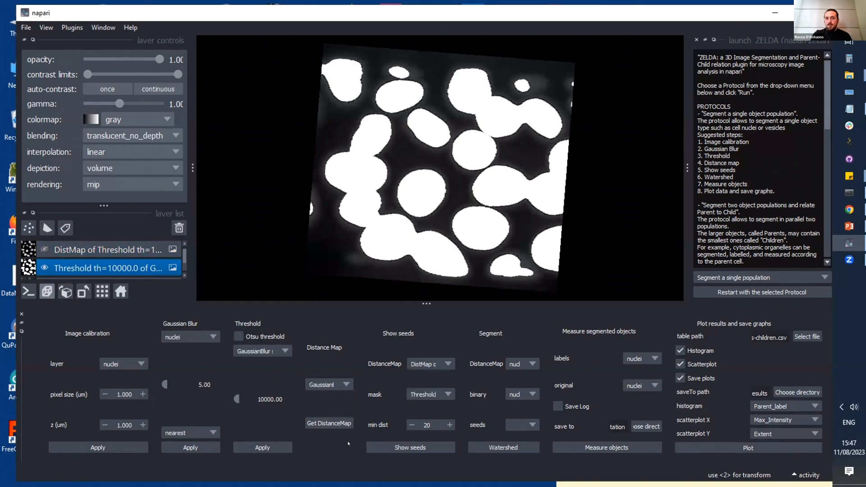
pyautogui.click(44, 250)
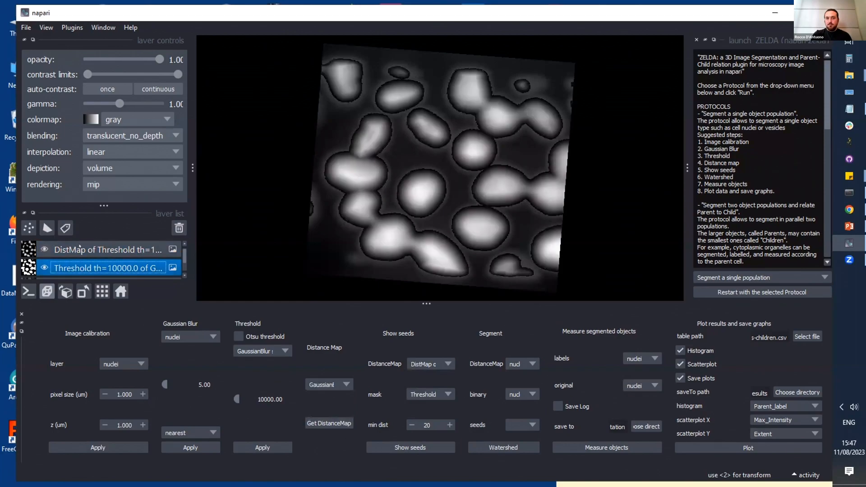
pyautogui.moveTo(348, 221); pyautogui.dragTo(348, 243)
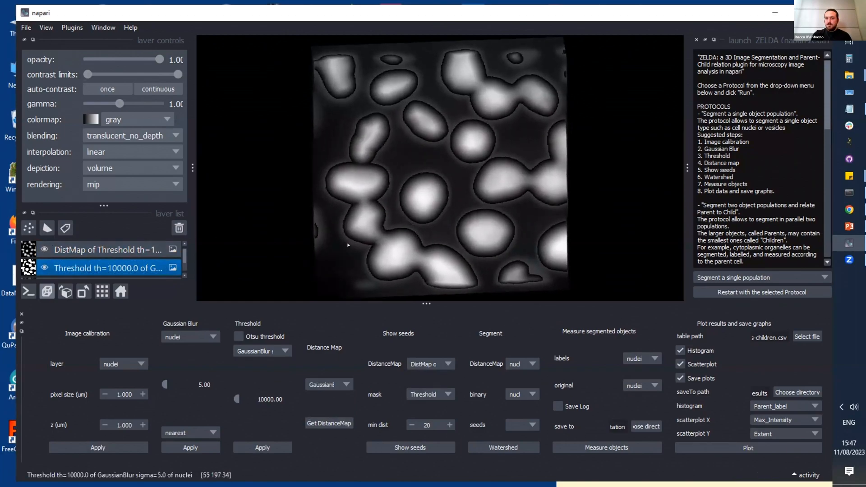
# Step: Show the seeds using the distance map layer, the threshold layer as mask and a minimum distance of 20
pyautogui.click(445, 365)
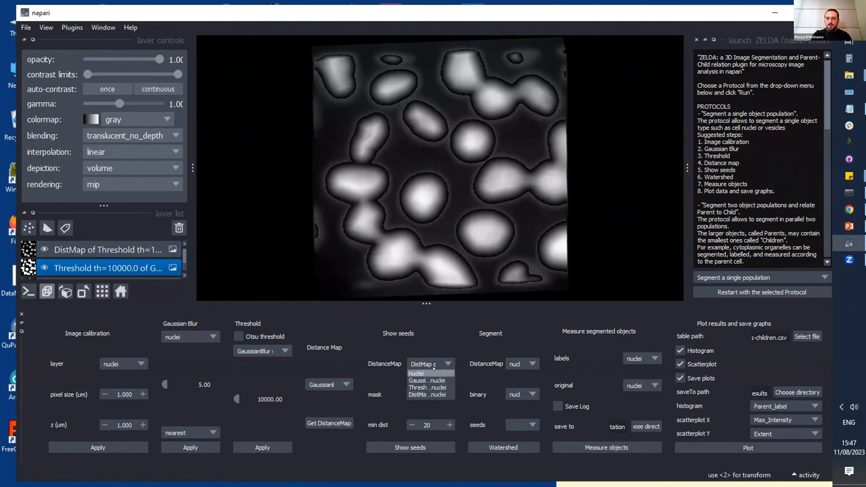
pyautogui.click(426, 393)
pyautogui.click(428, 394)
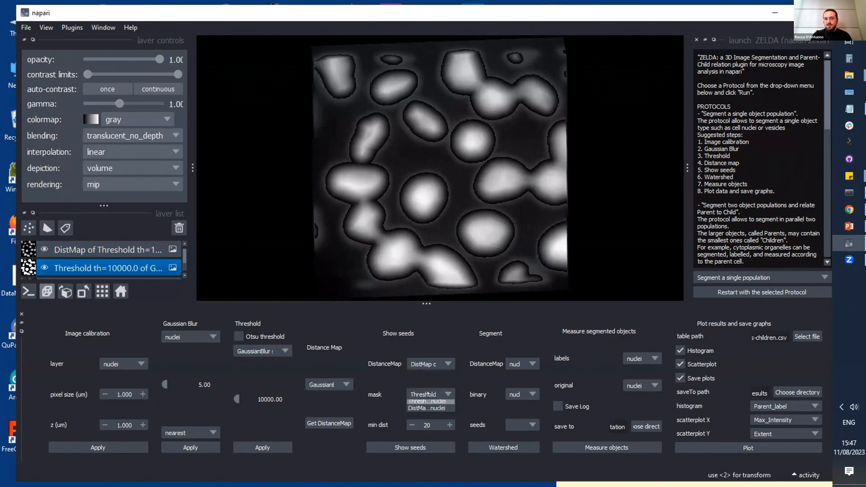
pyautogui.click(428, 418)
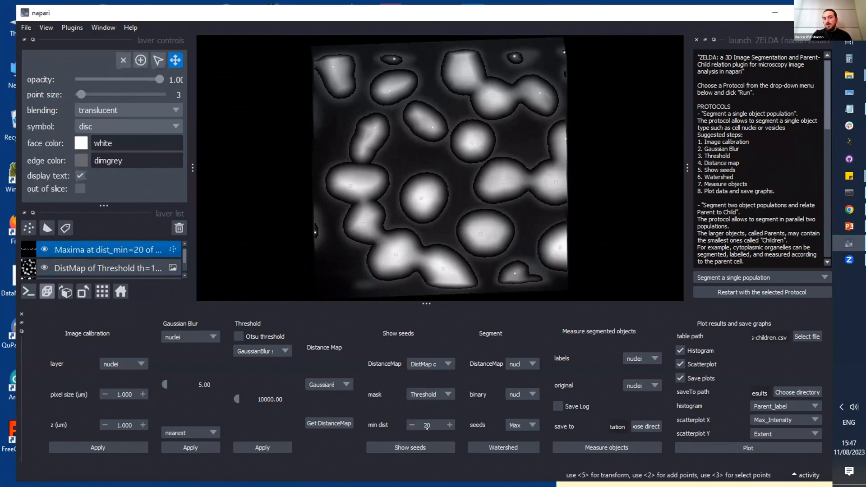
# Step: Examine in 3D how the seed points are placed within the nuclei of the distance map
pyautogui.moveTo(512, 229); pyautogui.dragTo(453, 238)
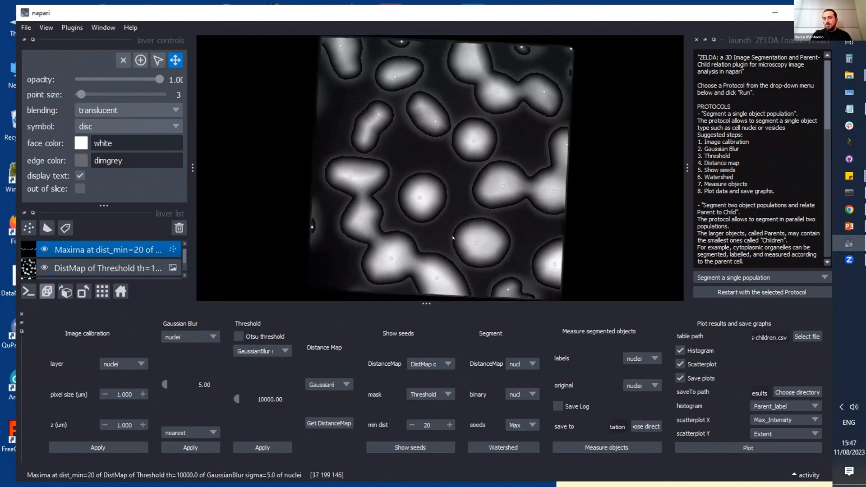
pyautogui.moveTo(409, 135); pyautogui.dragTo(418, 100)
pyautogui.scroll(4, 382, 252)
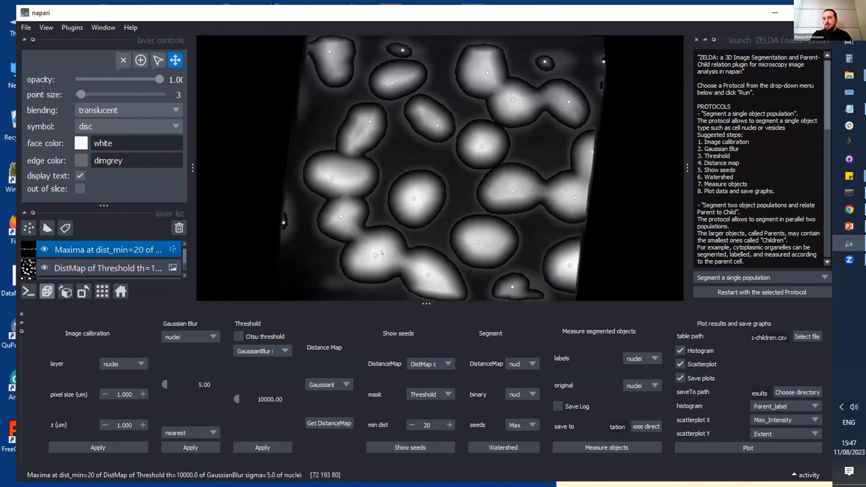
pyautogui.scroll(5, 381, 253)
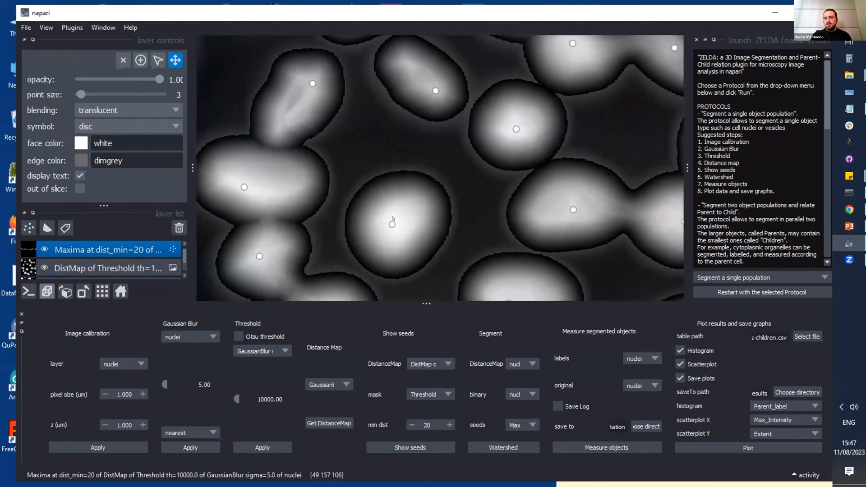
pyautogui.moveTo(392, 186); pyautogui.dragTo(387, 246)
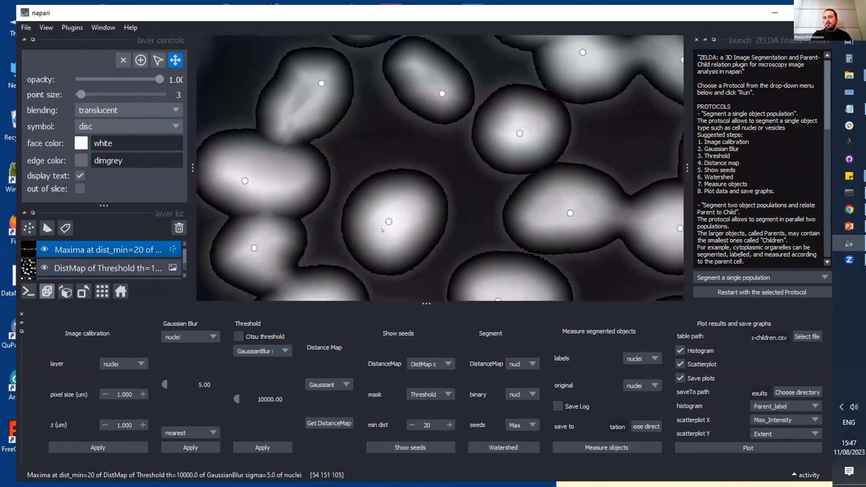
pyautogui.scroll(-4, 541, 159)
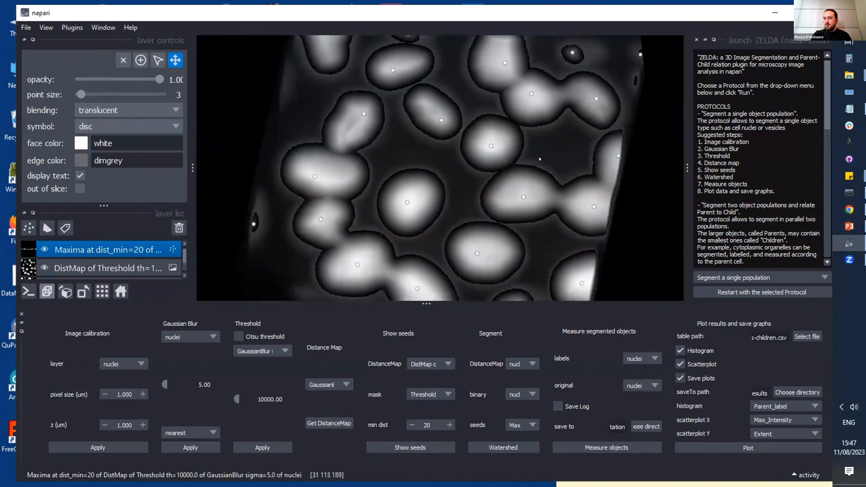
pyautogui.moveTo(541, 159); pyautogui.dragTo(490, 275)
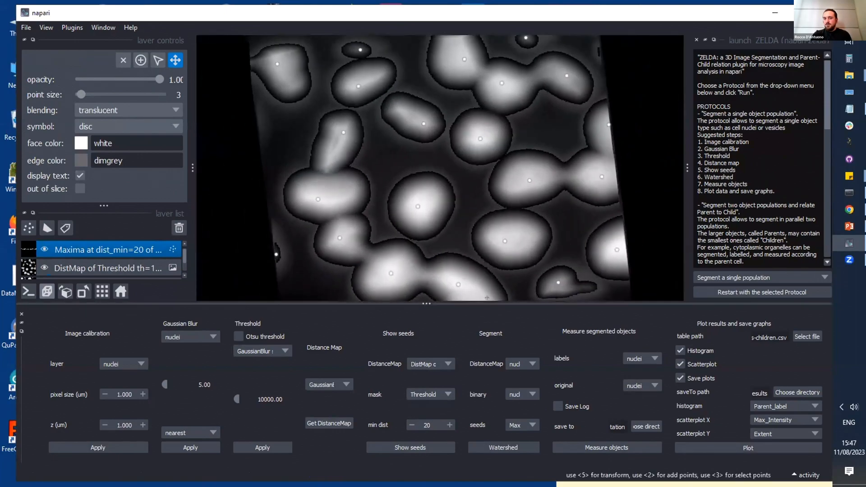
# Step: Run the Watershed with the distance map, the threshold layer as binary and the maxima as seeds, and inspect the labelled objects
pyautogui.click(520, 361)
pyautogui.click(520, 386)
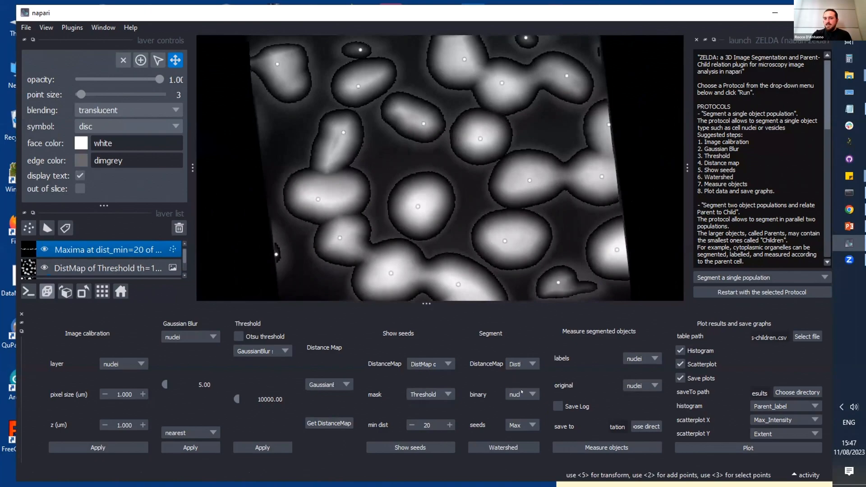
pyautogui.click(521, 392)
pyautogui.click(521, 420)
pyautogui.click(503, 448)
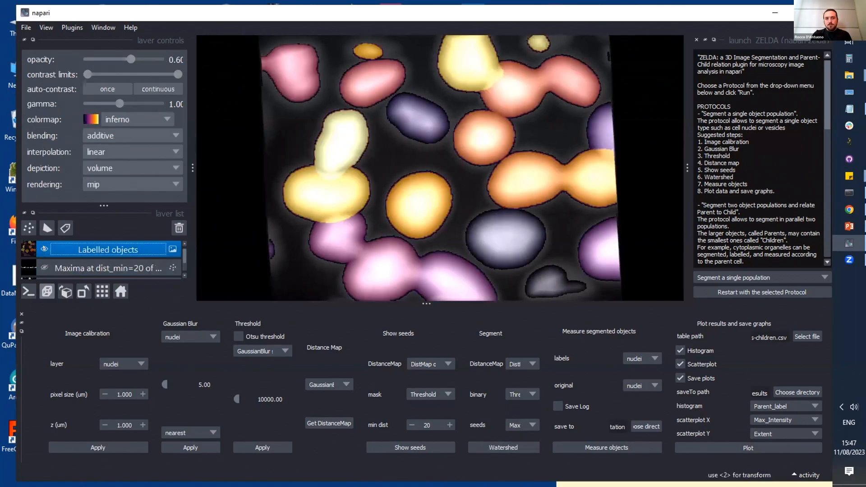
pyautogui.moveTo(315, 192); pyautogui.dragTo(323, 194)
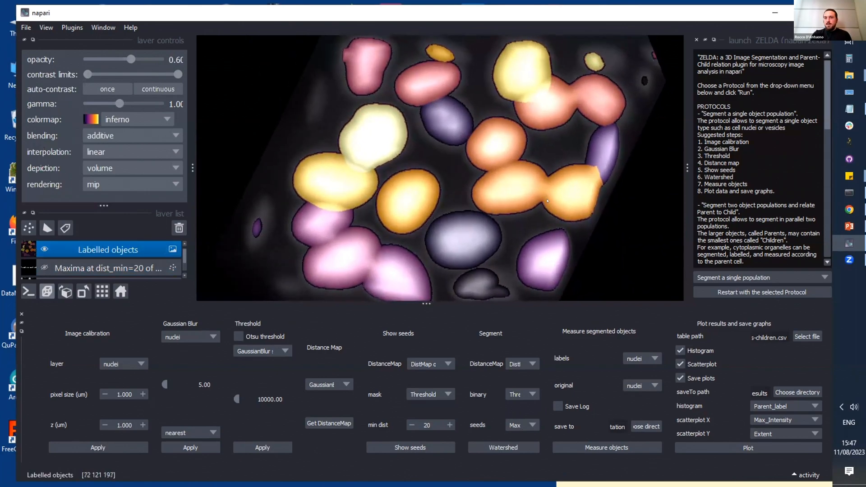
pyautogui.moveTo(378, 218); pyautogui.dragTo(406, 241)
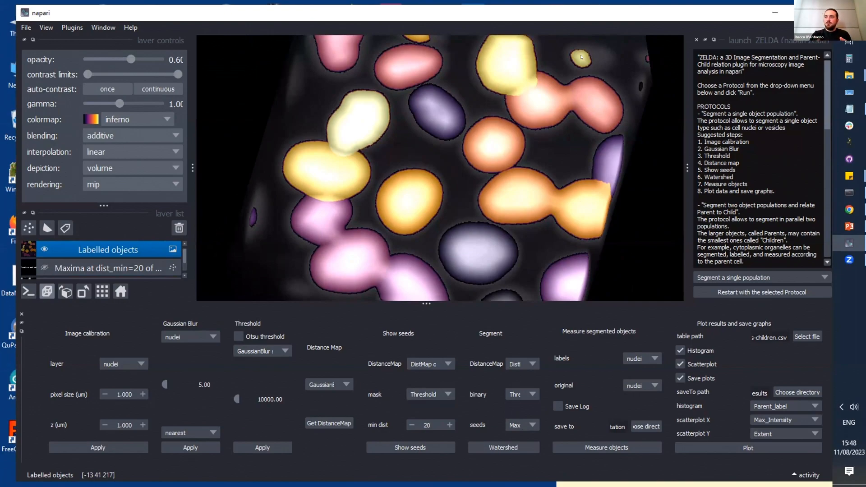
pyautogui.moveTo(582, 57)
pyautogui.mouseDown()
pyautogui.moveTo(578, 82)
pyautogui.moveTo(581, 66)
pyautogui.mouseUp()
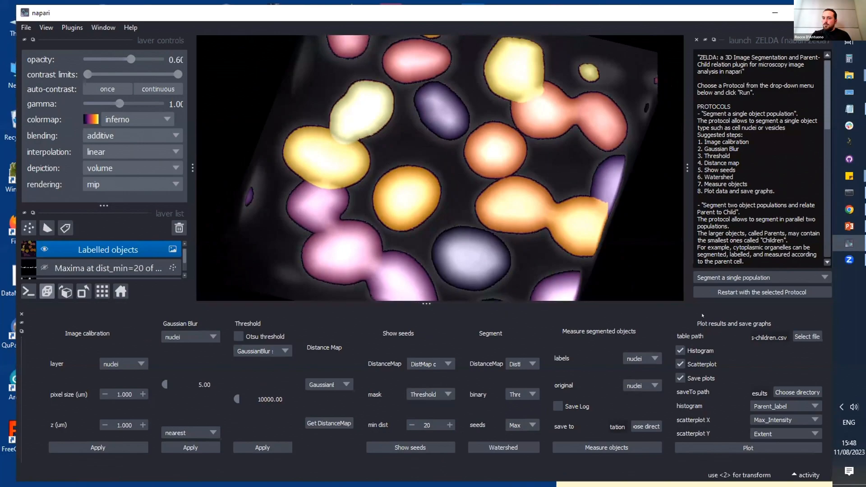
# Step: Detach the Segment a single population panel, move it lower on the desktop, and restore the napari window to a smaller size
pyautogui.click(21, 331)
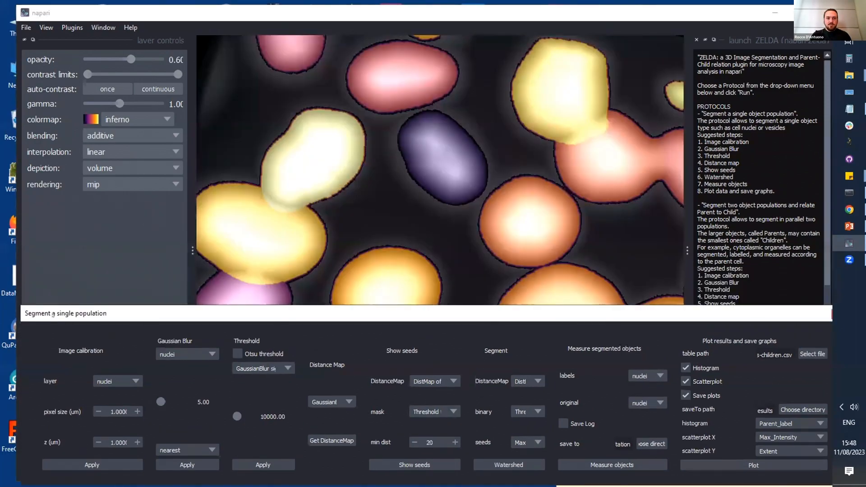
pyautogui.moveTo(53, 315); pyautogui.dragTo(32, 434)
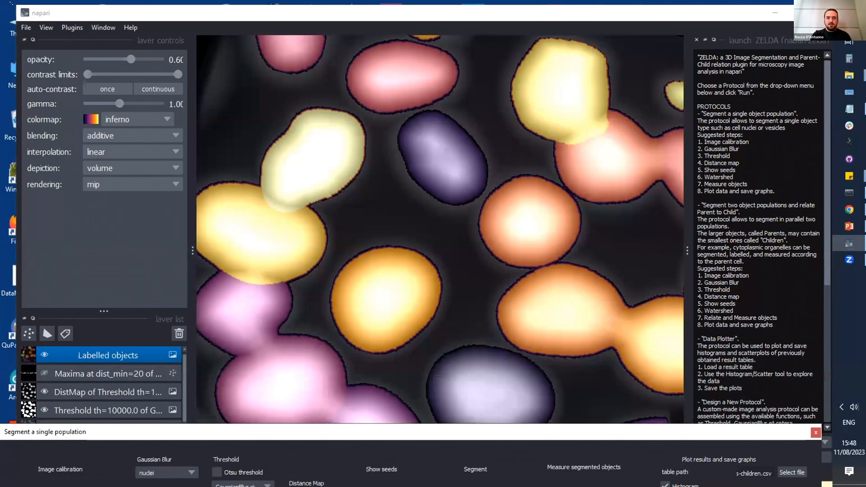
pyautogui.moveTo(255, 151); pyautogui.dragTo(155, 40)
# Step: Restart ZELDA with the custom MyNEwProtocol protocol
pyautogui.click(653, 328)
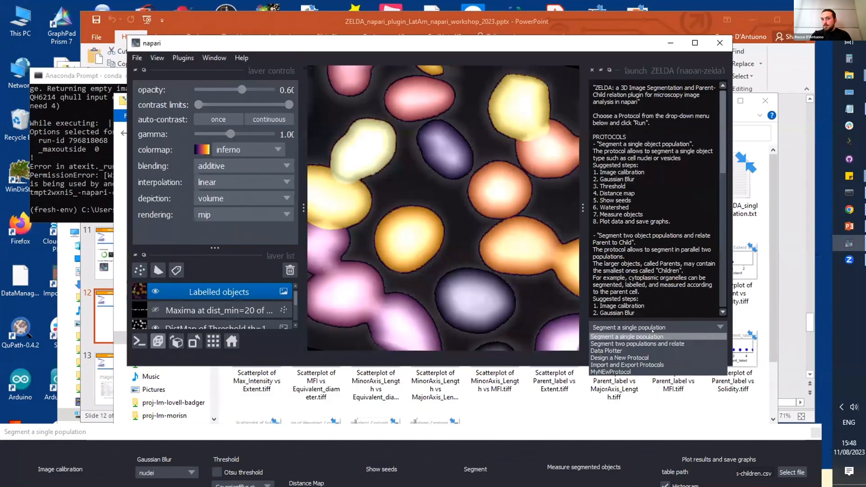
pyautogui.click(615, 373)
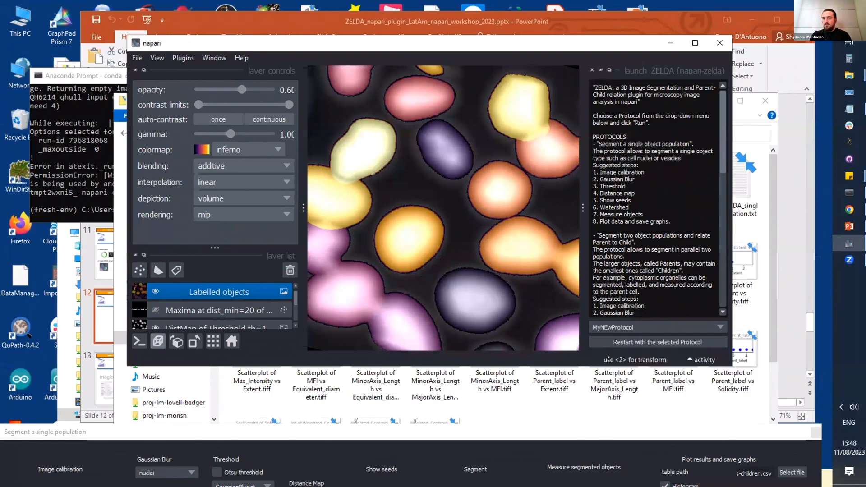
pyautogui.click(608, 342)
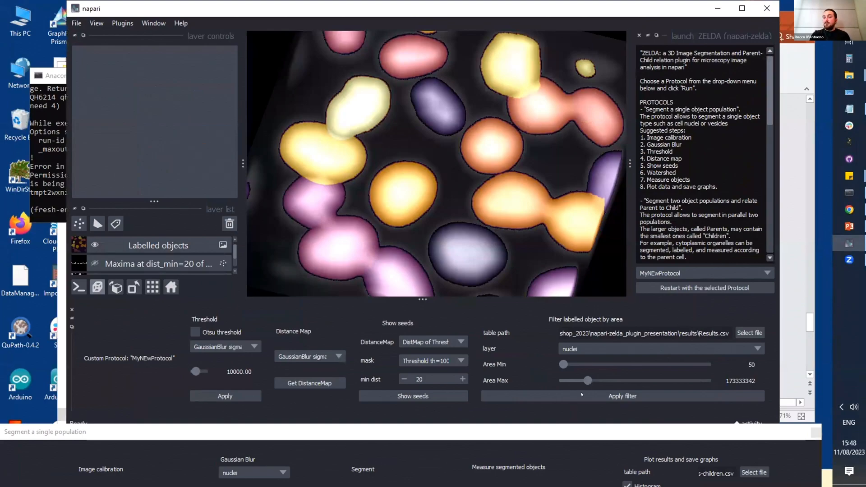
# Step: In the Segment a single population panel, choose Labelled objects as labels and nuclei as the original image for the measurement
pyautogui.moveTo(593, 429); pyautogui.dragTo(579, 176)
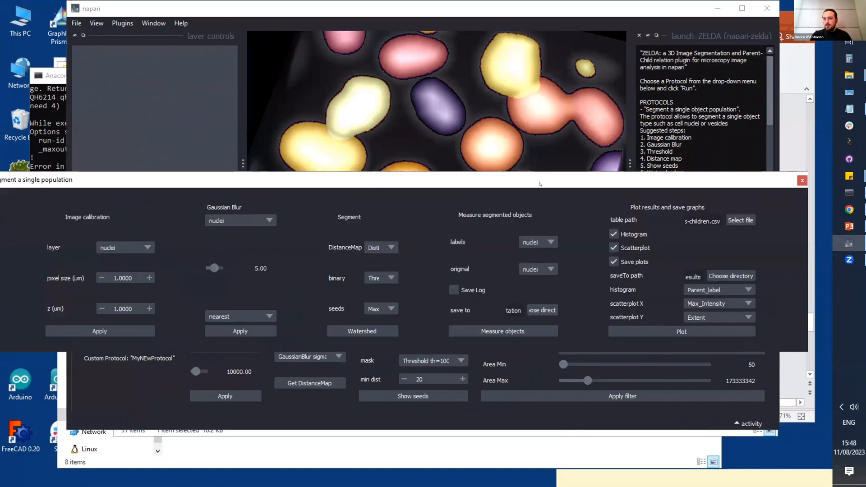
pyautogui.moveTo(540, 184); pyautogui.dragTo(578, 198)
pyautogui.click(574, 256)
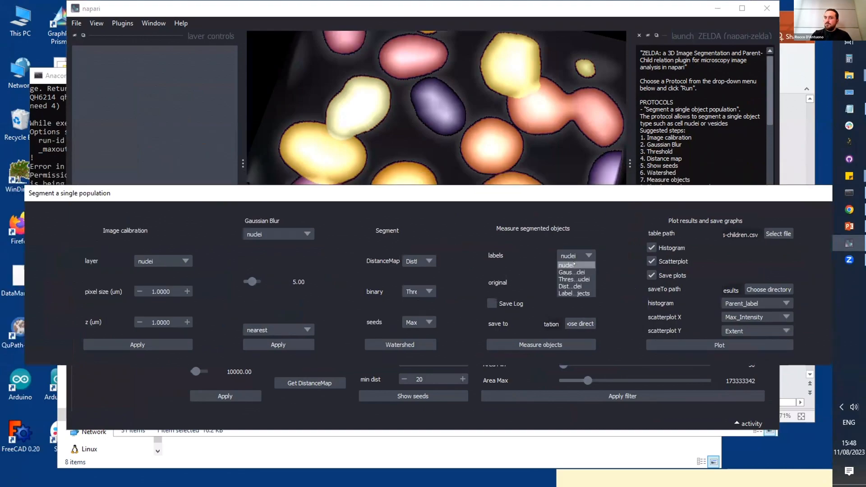
pyautogui.click(574, 291)
pyautogui.click(574, 283)
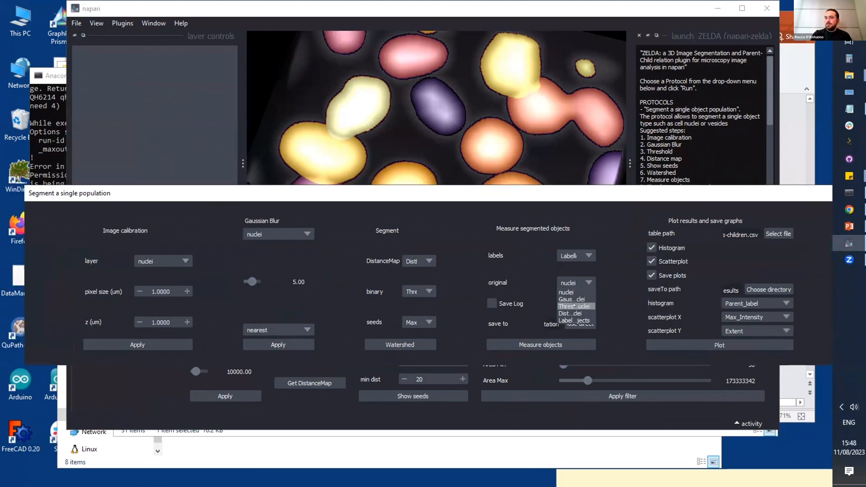
pyautogui.click(574, 292)
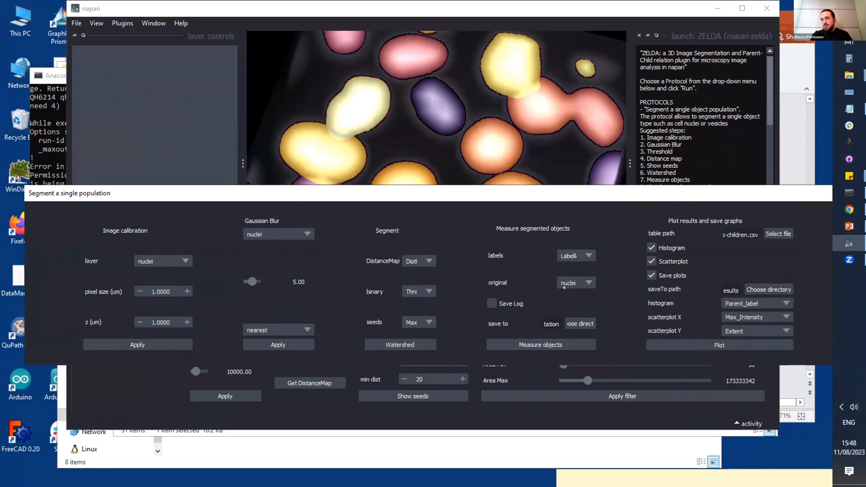
pyautogui.click(572, 255)
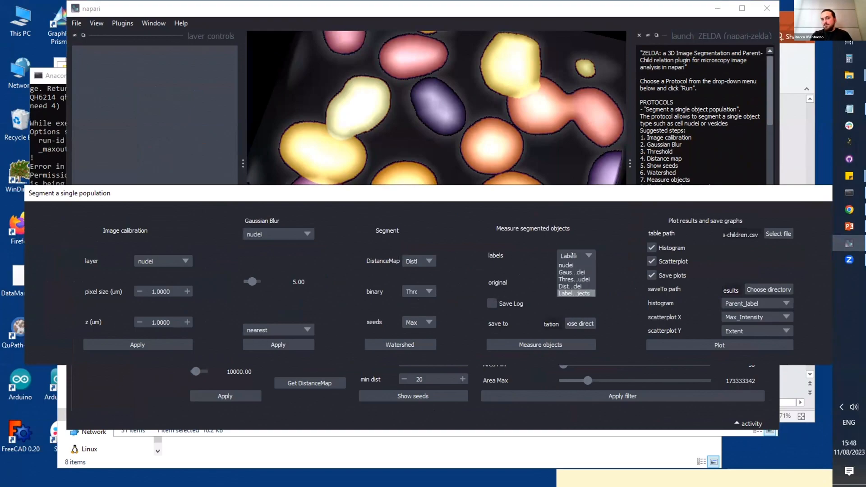
pyautogui.click(574, 293)
# Step: Choose the napari-zelda_plugin_presentation folder for saving, measure the objects, and move the Segment a single population panel lower on the desktop
pyautogui.click(574, 323)
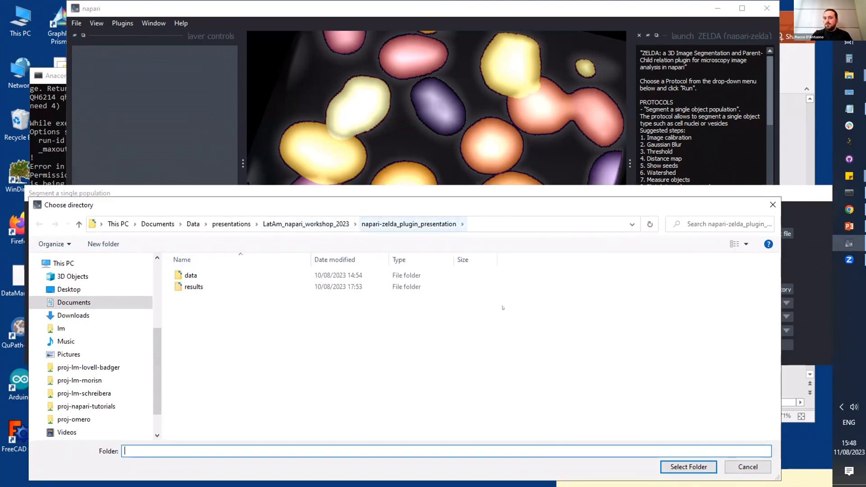
pyautogui.press('Return')
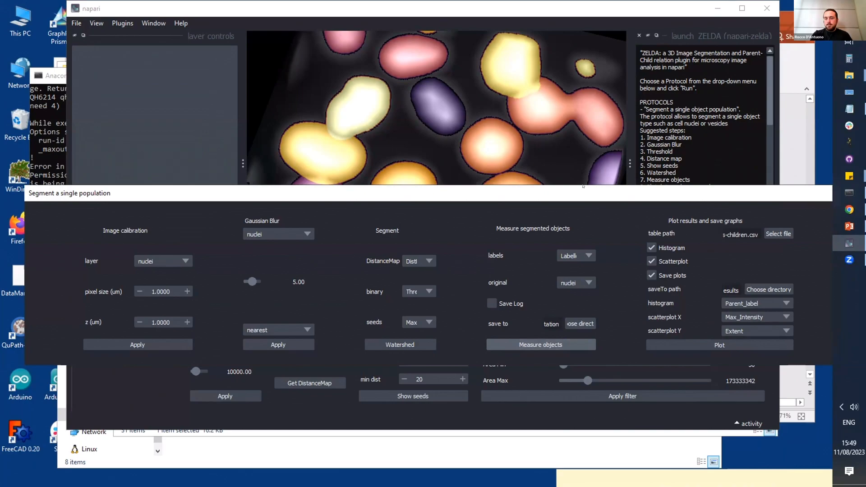
pyautogui.moveTo(590, 193); pyautogui.dragTo(589, 202)
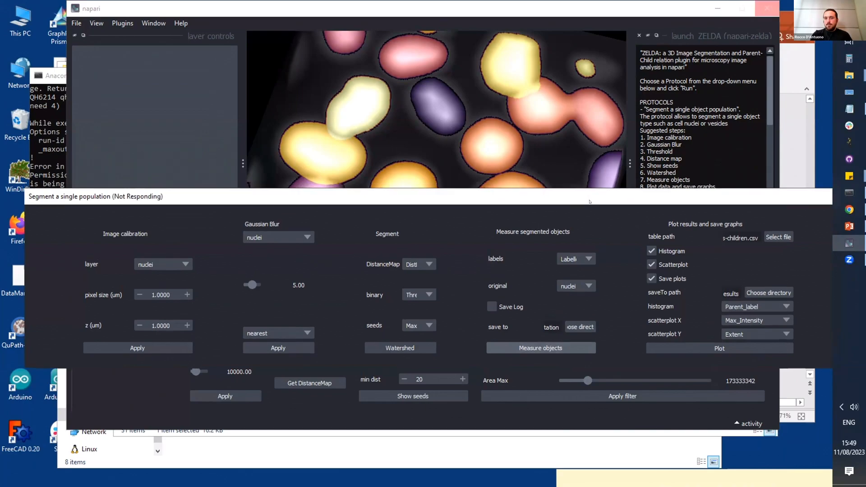
pyautogui.moveTo(582, 273); pyautogui.dragTo(582, 276)
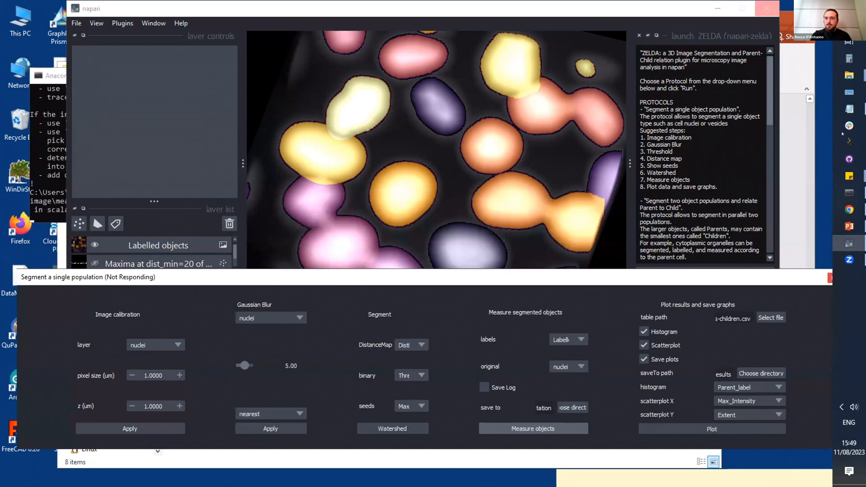
# Step: Switch to File Explorer and show the napari-zelda_plugin_presentation folder that receives the measurement results
pyautogui.click(850, 79)
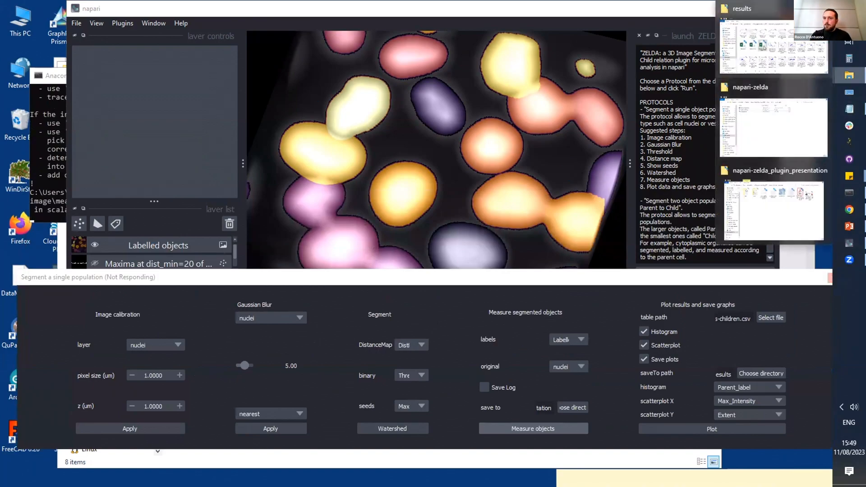
pyautogui.click(774, 45)
pyautogui.click(460, 133)
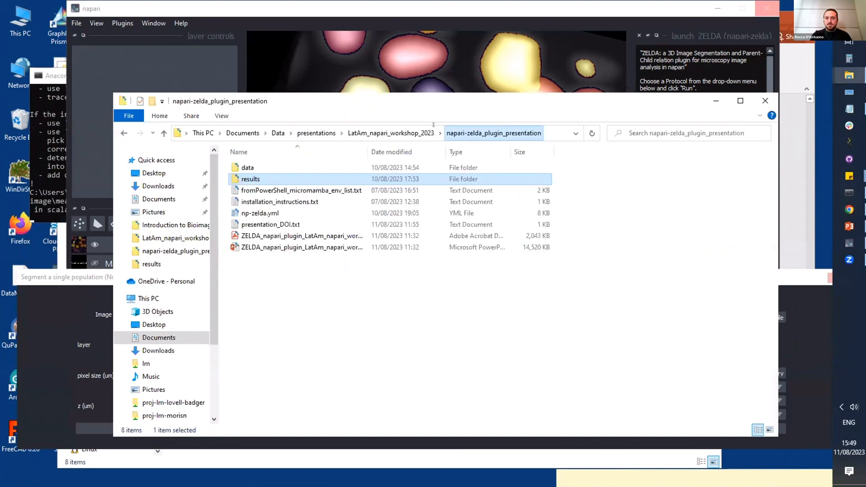
pyautogui.click(365, 272)
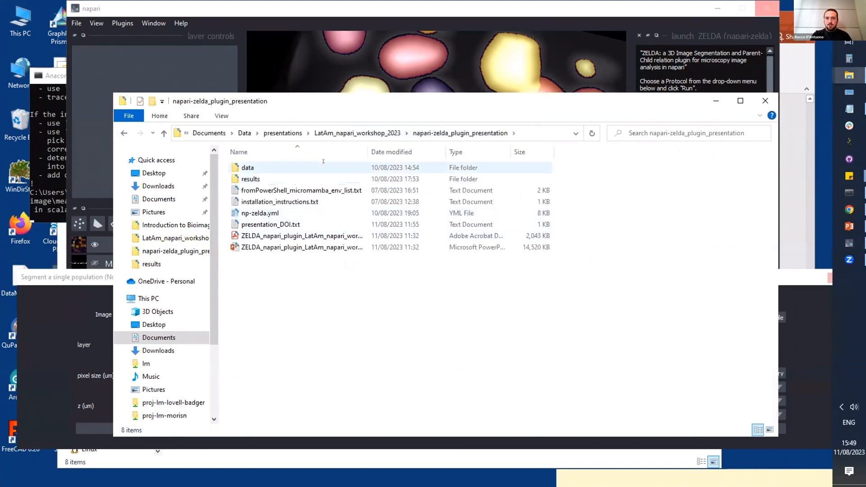
pyautogui.moveTo(442, 98); pyautogui.dragTo(453, 119)
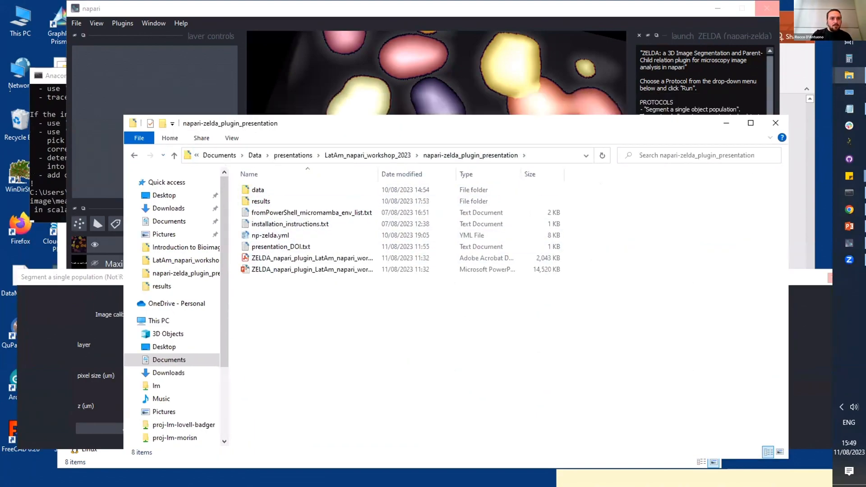
# Step: Switch to the Anaconda Prompt, enlarge its window, examine the messages from the measurement, and minimize it
pyautogui.click(38, 75)
pyautogui.click(248, 176)
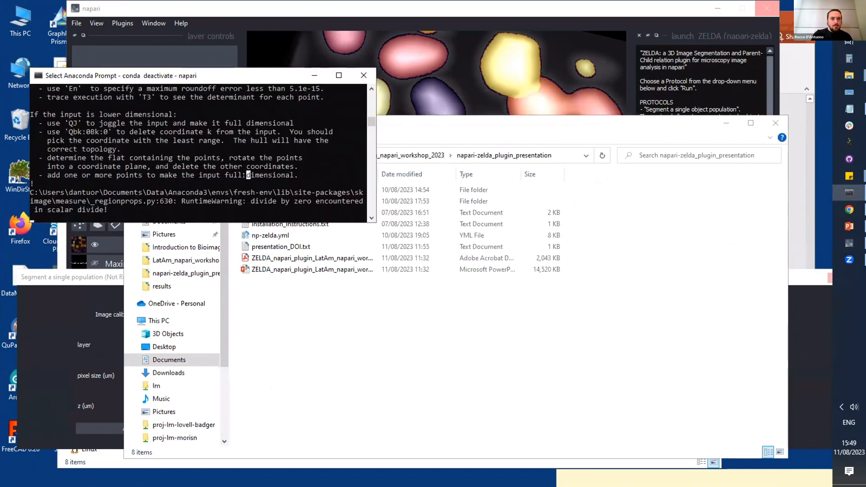
pyautogui.scroll(1, 235, 170)
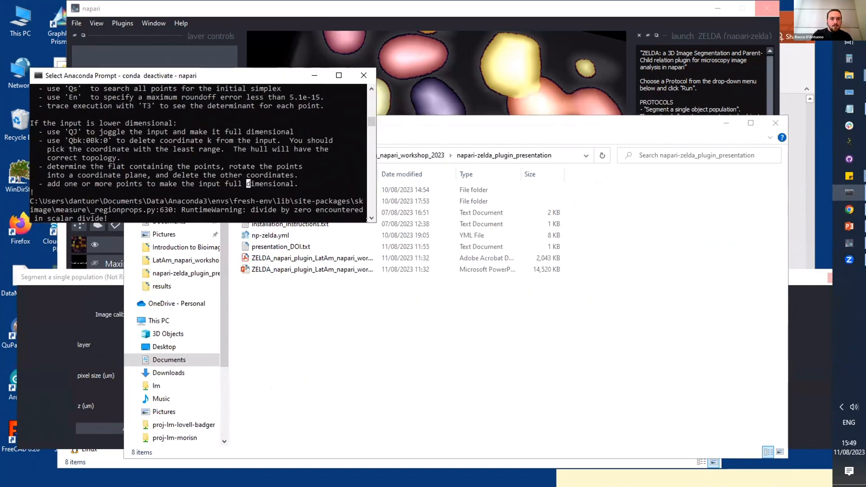
pyautogui.moveTo(376, 222); pyautogui.dragTo(776, 265)
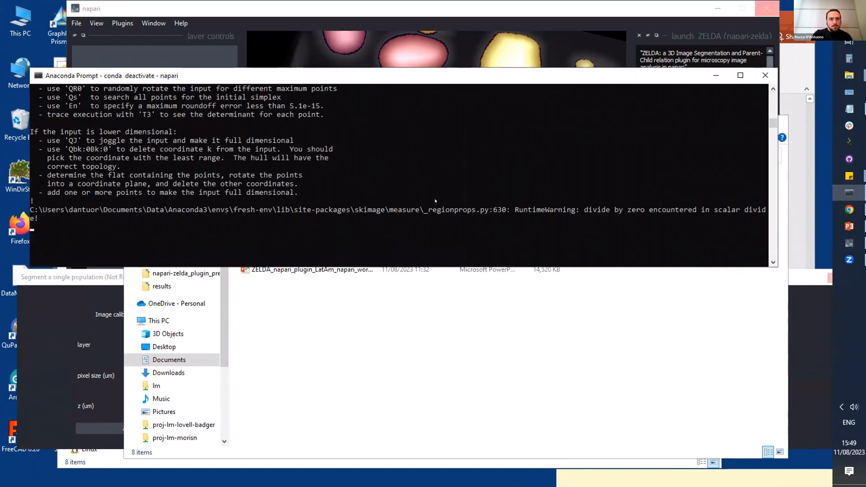
pyautogui.scroll(7, 436, 201)
pyautogui.scroll(10, 435, 201)
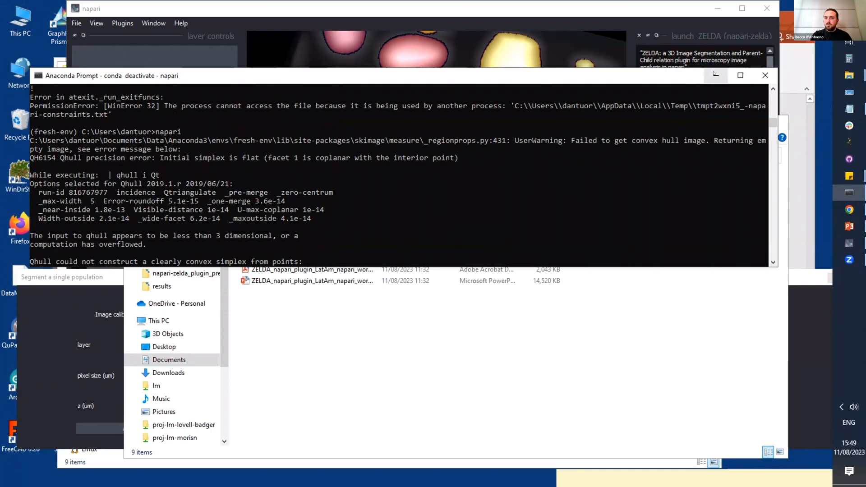
pyautogui.click(717, 75)
# Step: Open Results.csv in Excel, examine the Area values of small and large labelled objects, and minimize the workbook
pyautogui.click(262, 255)
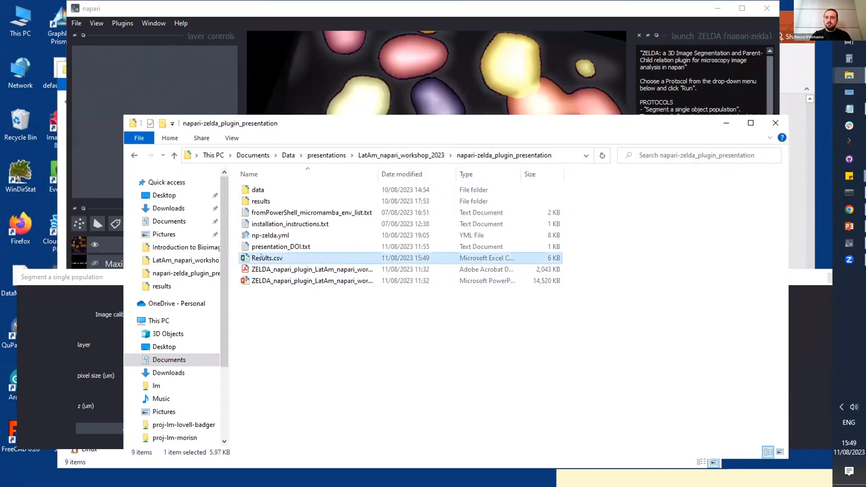
pyautogui.doubleClick(263, 257)
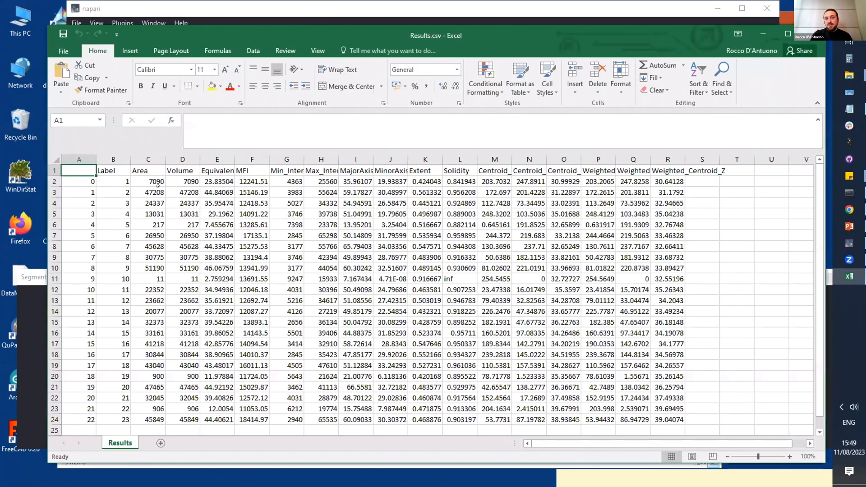
pyautogui.click(156, 191)
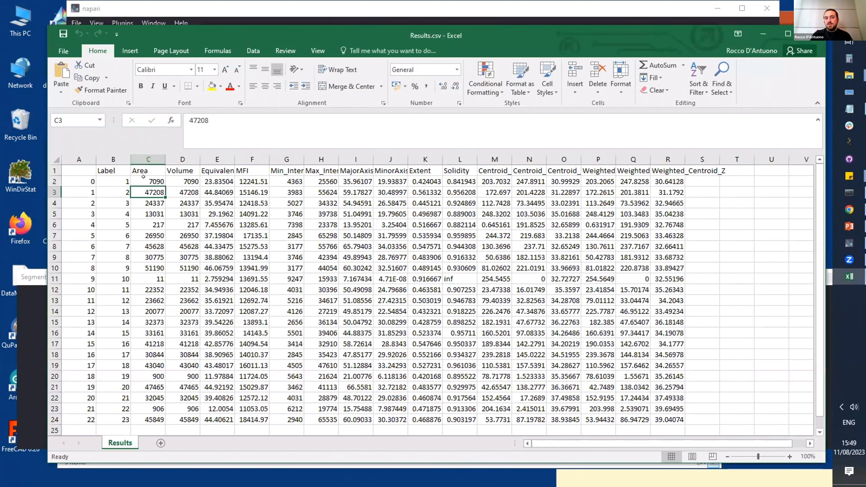
pyautogui.click(142, 280)
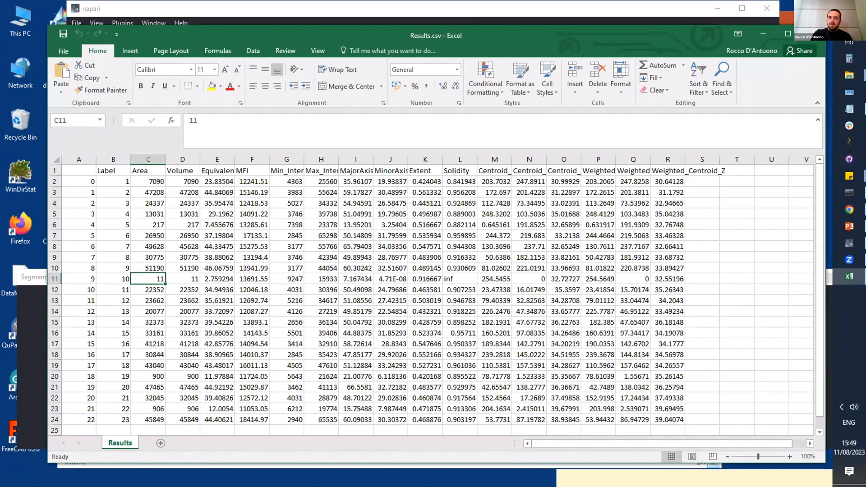
pyautogui.click(150, 223)
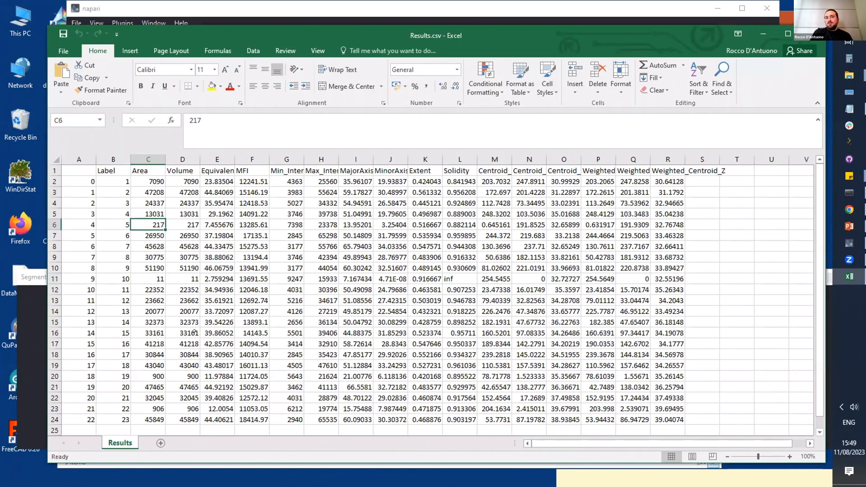
pyautogui.click(150, 178)
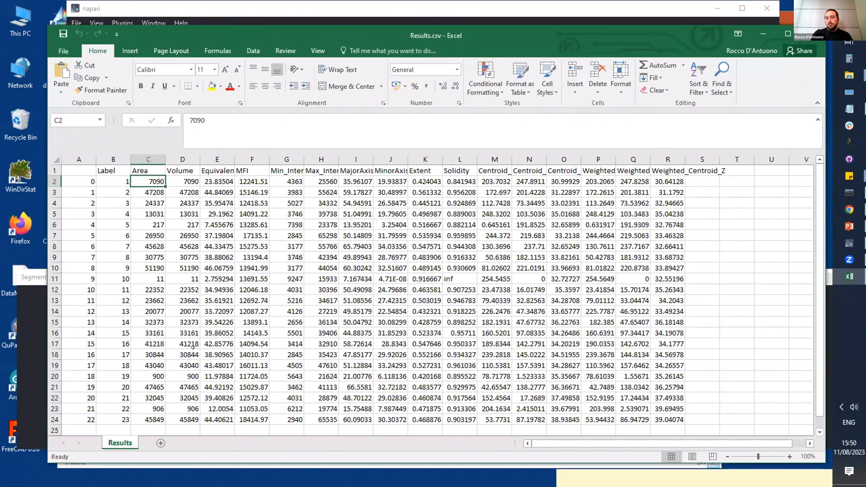
pyautogui.click(151, 356)
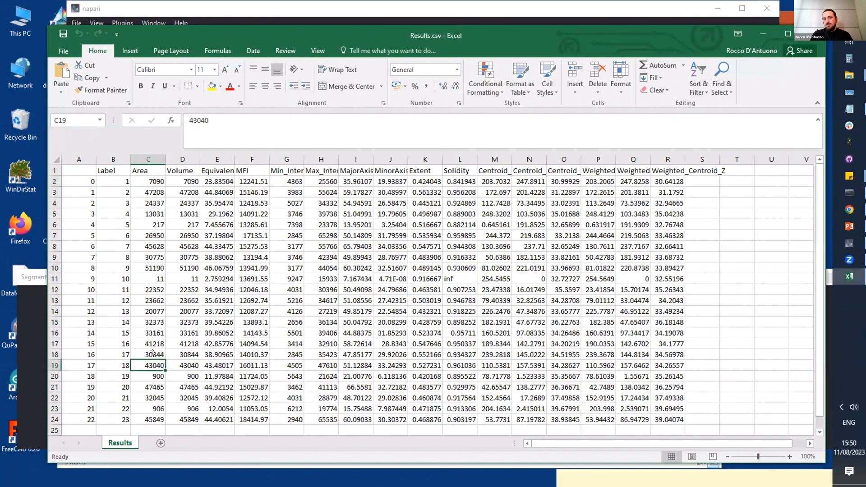
pyautogui.click(150, 344)
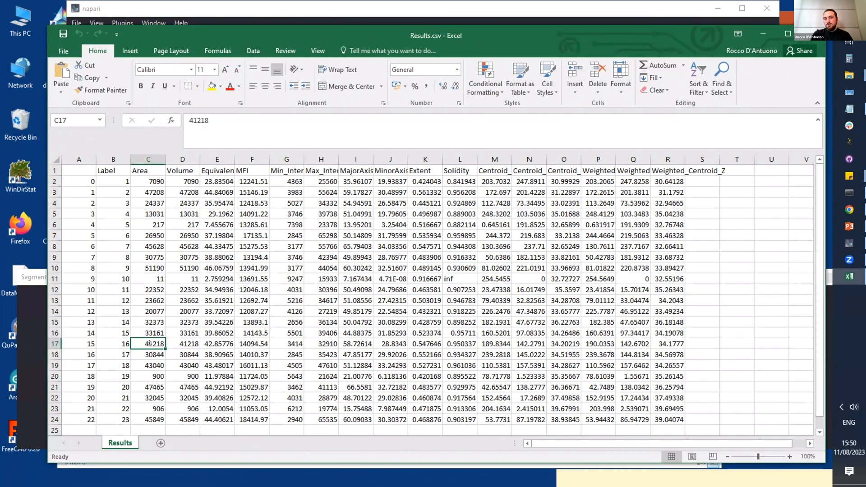
pyautogui.click(149, 353)
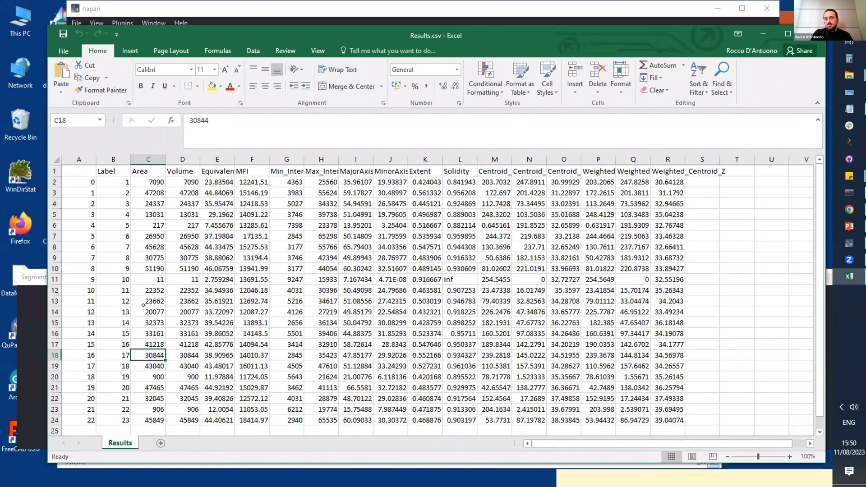
pyautogui.click(143, 184)
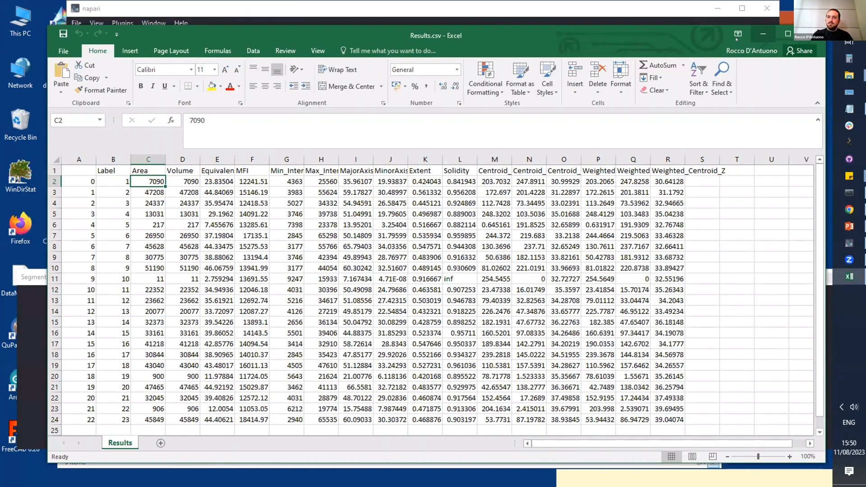
pyautogui.click(763, 34)
# Step: Back in napari, move the Segment a single population panel out of the way and choose Labelled objects as the area filter's layer
pyautogui.click(572, 83)
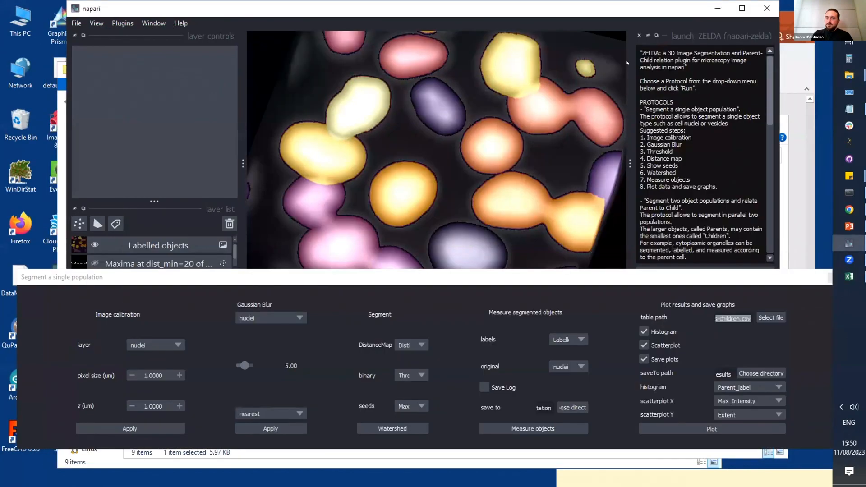
pyautogui.click(651, 281)
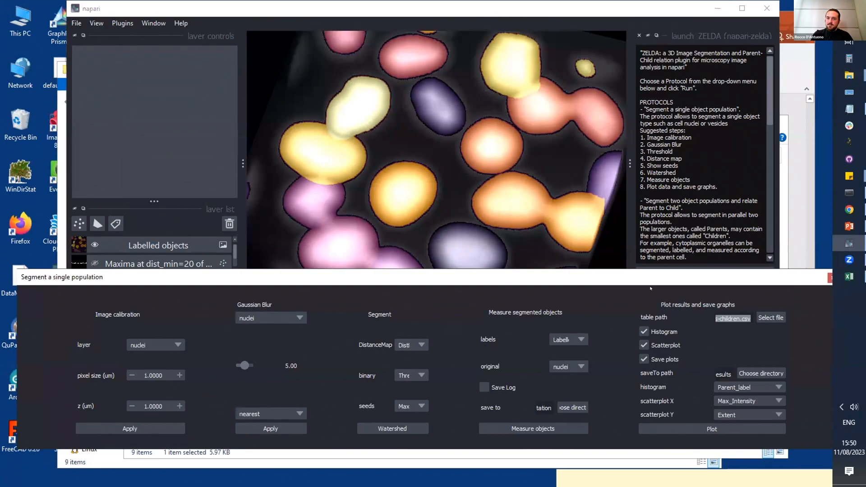
pyautogui.moveTo(644, 403); pyautogui.dragTo(642, 454)
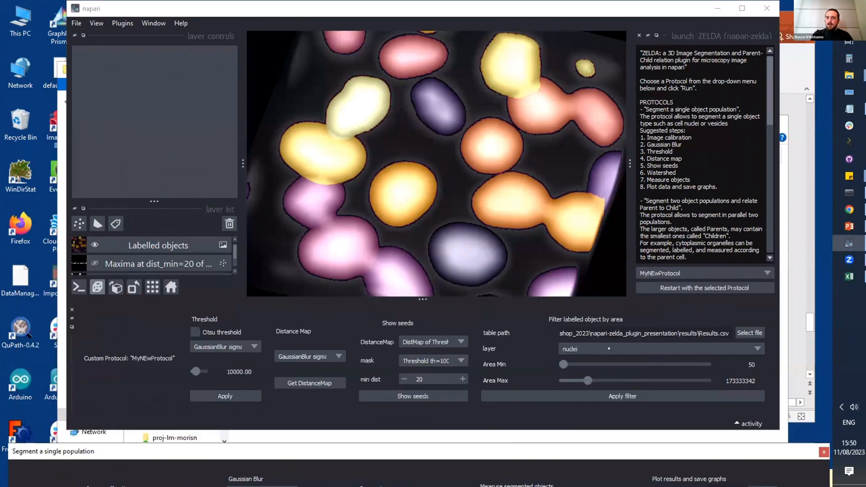
pyautogui.click(595, 350)
pyautogui.click(583, 386)
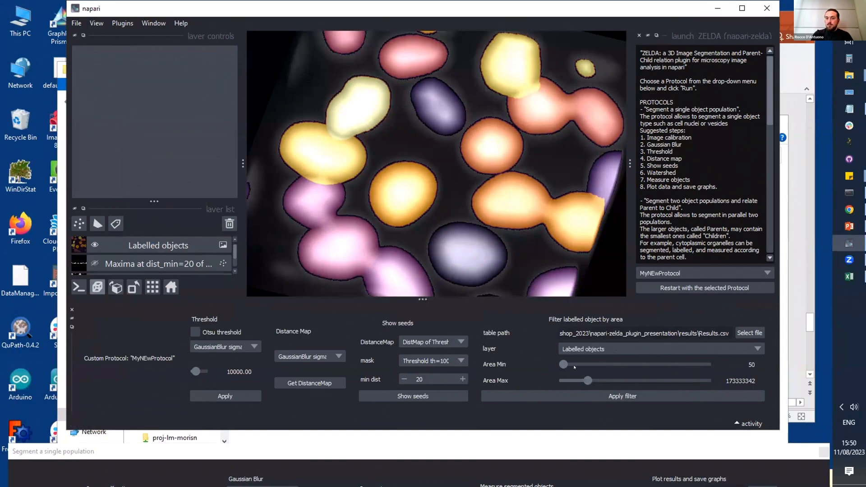
# Step: Set the minimum area to 500 and apply the area filter to the labelled objects
pyautogui.moveTo(565, 368); pyautogui.dragTo(559, 366)
pyautogui.press('BackSpace')
pyautogui.write('500')
pyautogui.click(715, 375)
pyautogui.doubleClick(731, 377)
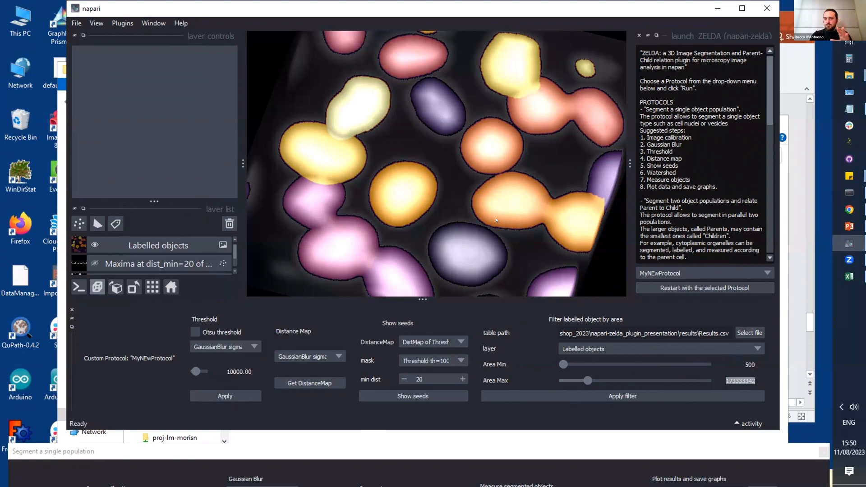
pyautogui.click(511, 393)
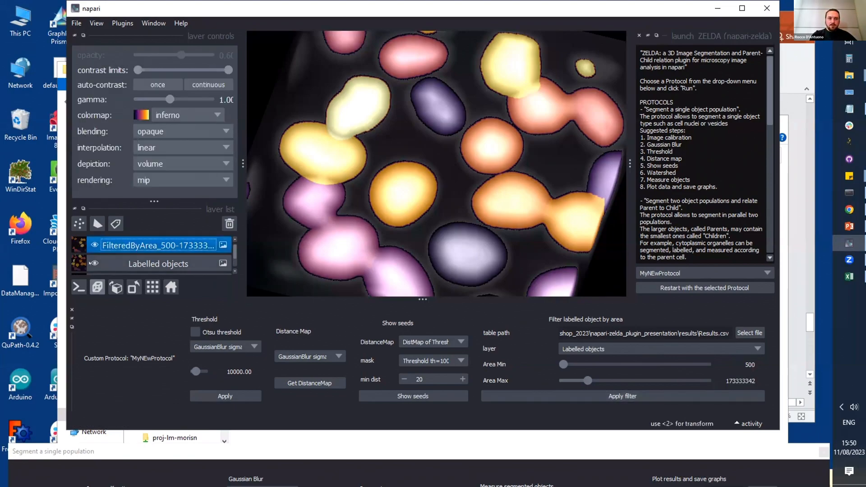
# Step: Hide the Labelled objects layer and toggle the FilteredByArea layer's visibility to compare the filtered objects with the underlying nuclei
pyautogui.click(94, 263)
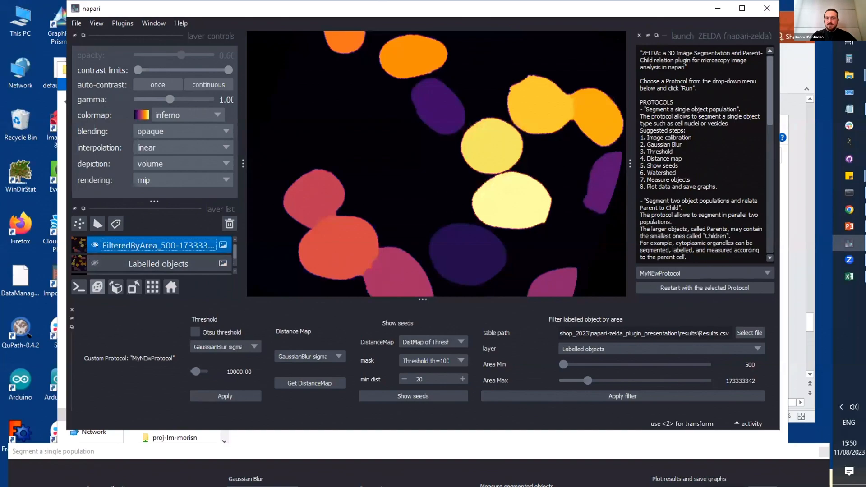
pyautogui.click(96, 245)
pyautogui.click(95, 245)
pyautogui.click(96, 245)
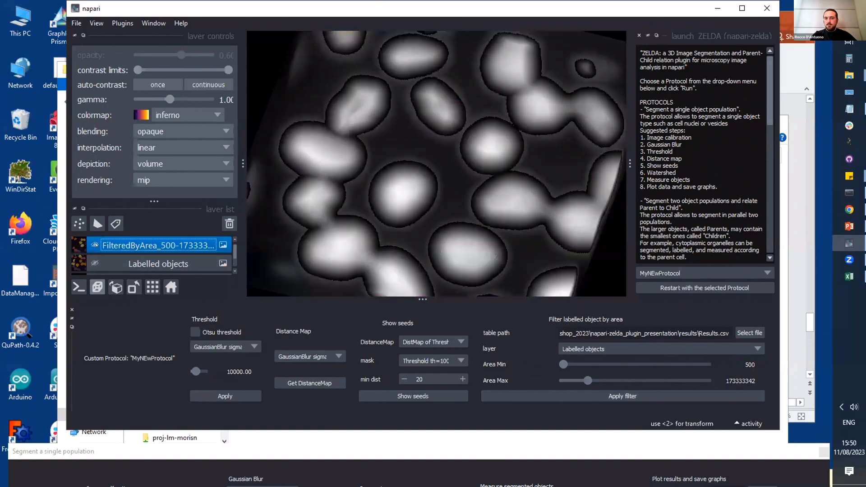
# Step: Switch the FilteredByArea layer on and off repeatedly over the grayscale nuclei to check which nuclei the area filter kept
pyautogui.click(96, 245)
pyautogui.click(96, 245)
pyautogui.click(96, 245)
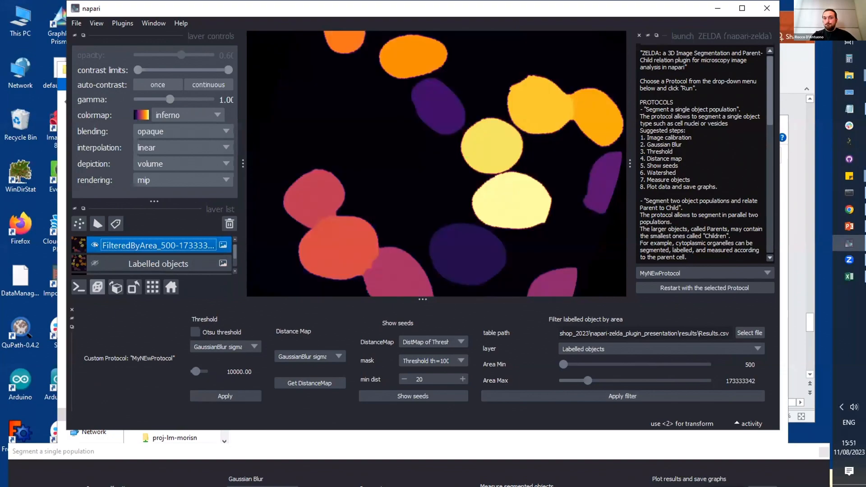
pyautogui.click(96, 245)
pyautogui.click(95, 245)
pyautogui.click(94, 245)
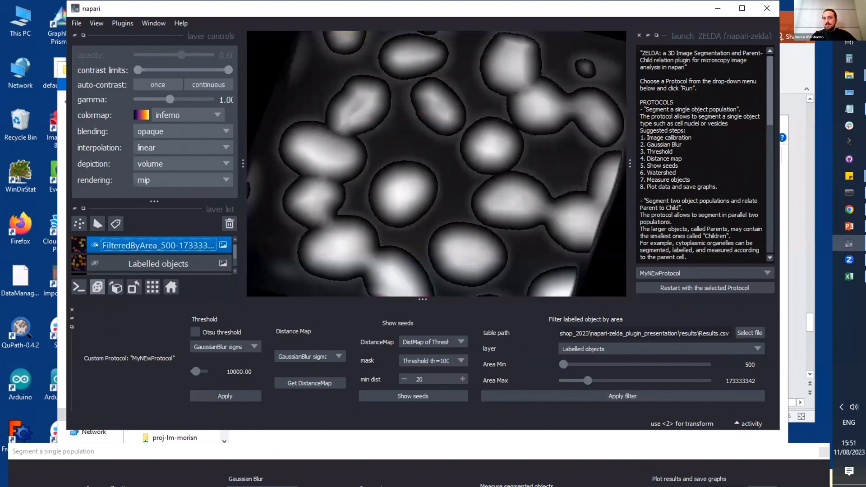
pyautogui.click(94, 245)
pyautogui.click(95, 245)
pyautogui.click(95, 245)
pyautogui.click(90, 245)
pyautogui.click(90, 245)
pyautogui.moveTo(443, 254); pyautogui.dragTo(439, 218)
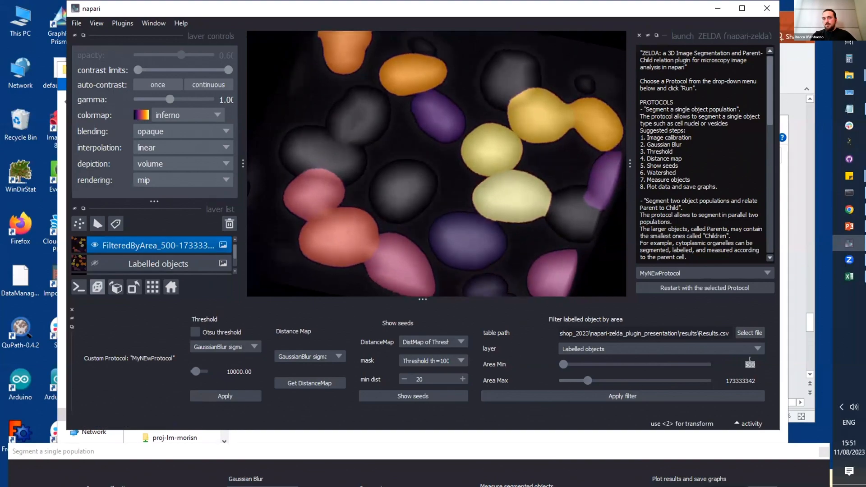
# Step: Show the Labelled objects layer and toggle the FilteredByArea layer to compare the unfiltered and filtered small objects near the image edge
pyautogui.click(91, 263)
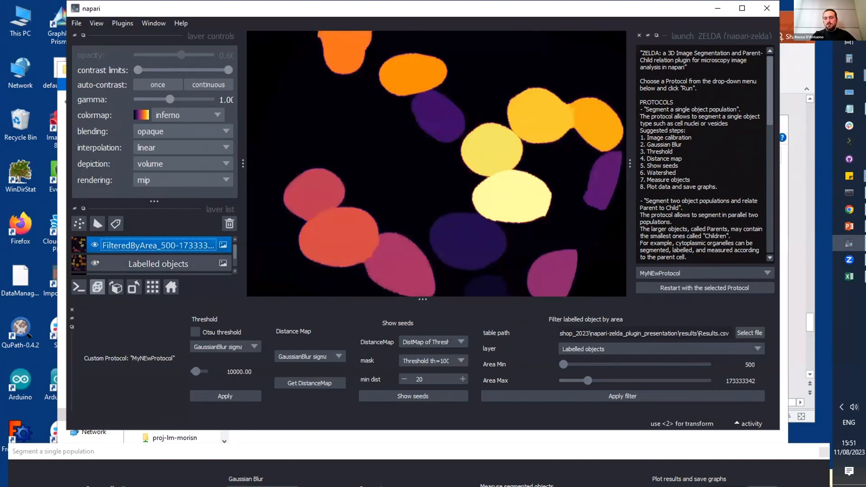
pyautogui.click(91, 246)
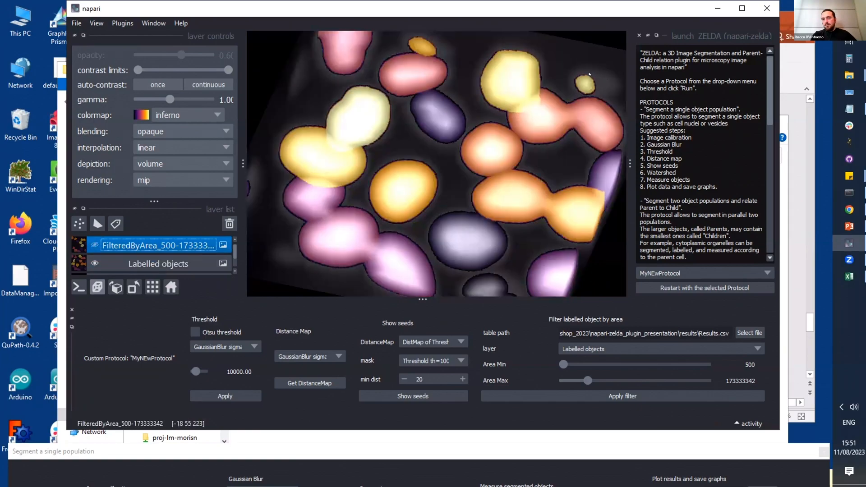
pyautogui.scroll(2, 589, 74)
pyautogui.moveTo(589, 74); pyautogui.dragTo(555, 91)
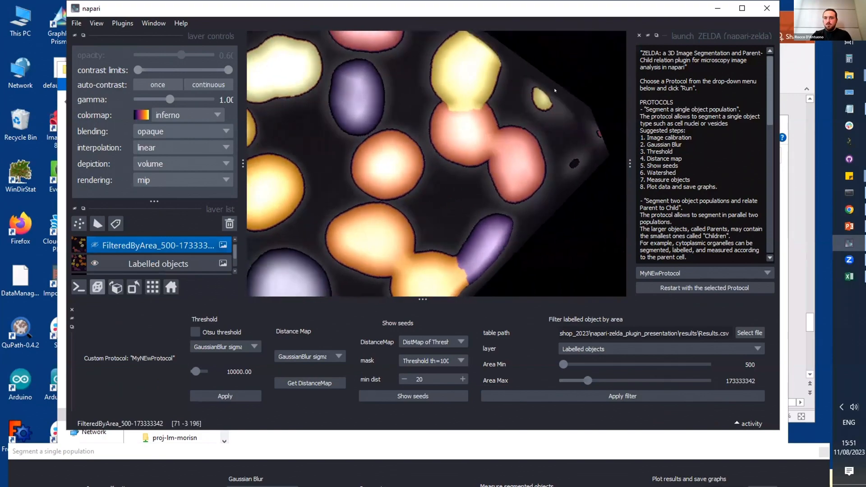
pyautogui.click(94, 245)
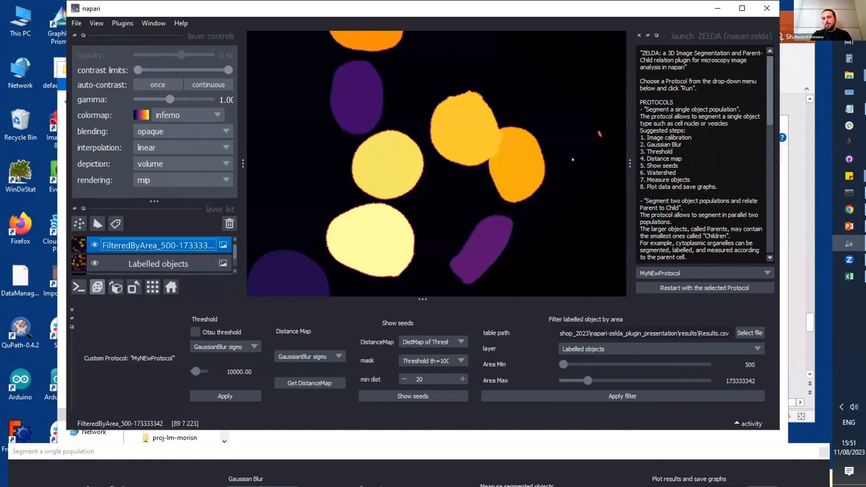
pyautogui.click(94, 246)
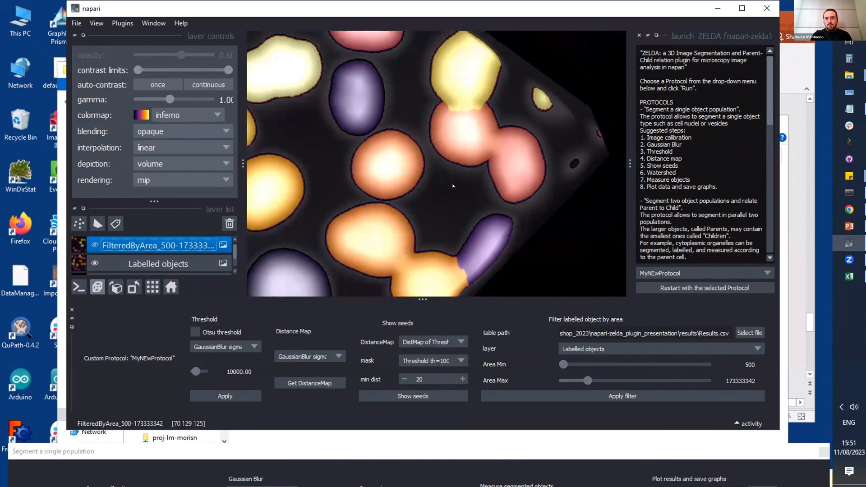
# Step: Inspect the tiny labelled object at the image corner up close and show the FilteredByArea layer over it
pyautogui.moveTo(488, 150); pyautogui.dragTo(512, 161)
pyautogui.scroll(6, 417, 160)
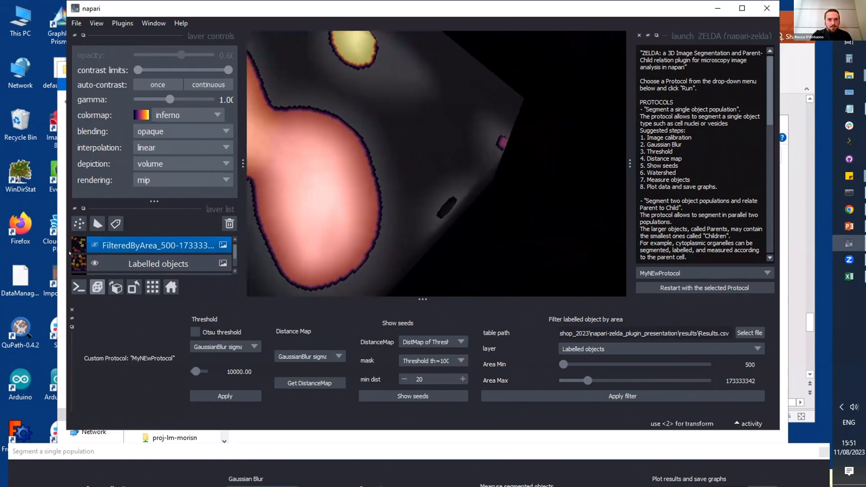
pyautogui.click(94, 245)
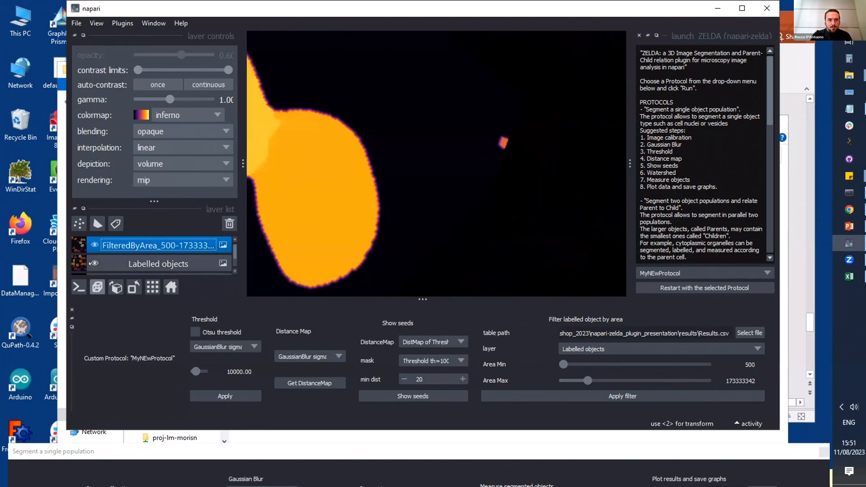
# Step: Hide the Labelled objects layer to examine the filtered objects over the nuclei, and select and show that layer again
pyautogui.click(94, 263)
pyautogui.moveTo(429, 174); pyautogui.dragTo(523, 193)
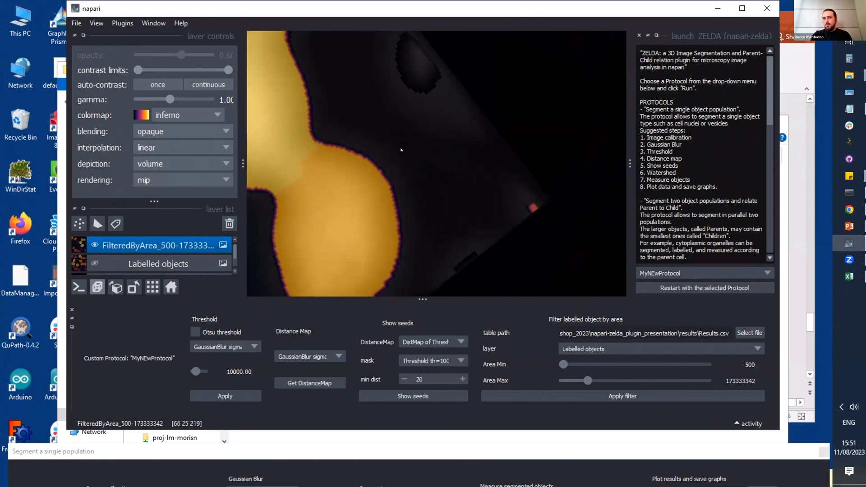
pyautogui.scroll(-6, 401, 150)
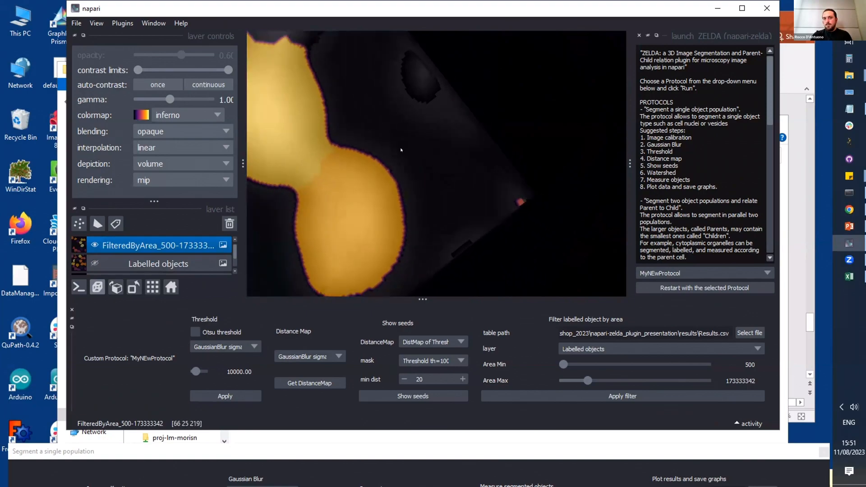
pyautogui.click(95, 269)
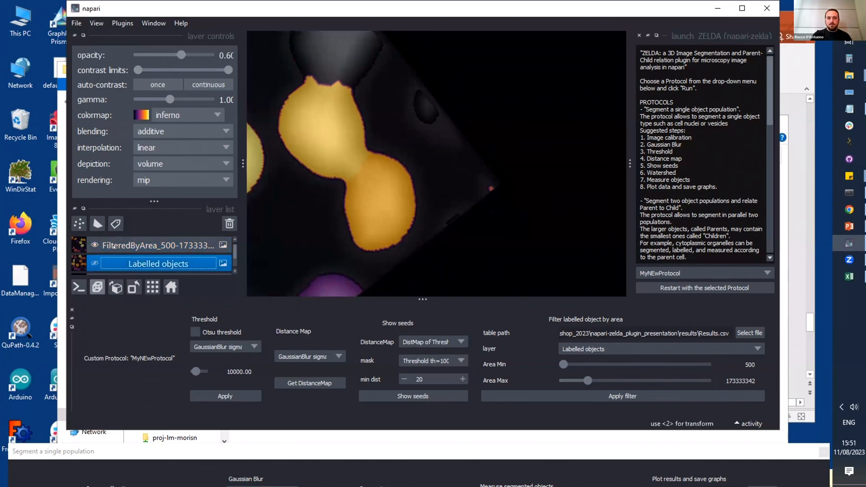
pyautogui.click(95, 263)
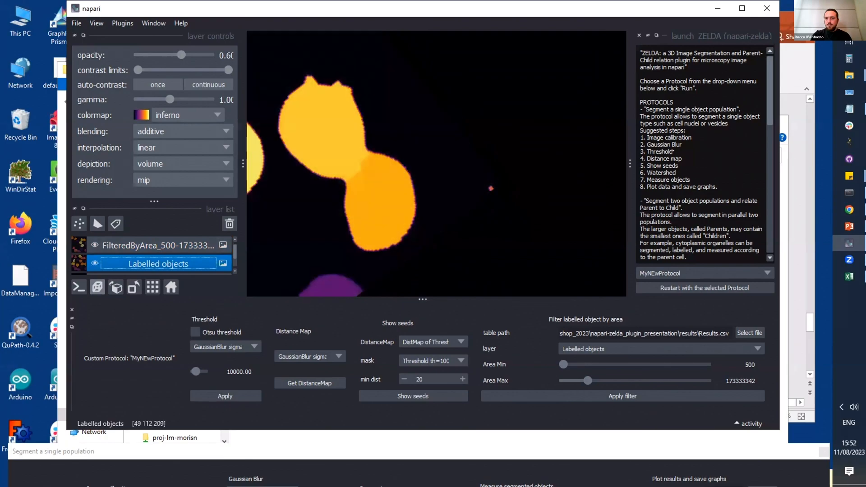